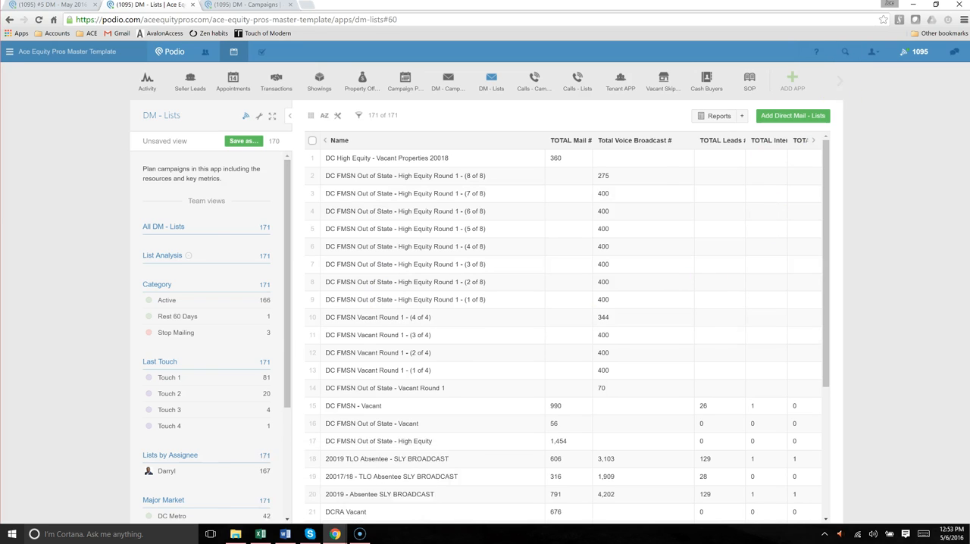
# Expand the workspace's app list and look through the existing direct mail lists in DM - Lists
pyautogui.click(838, 79)
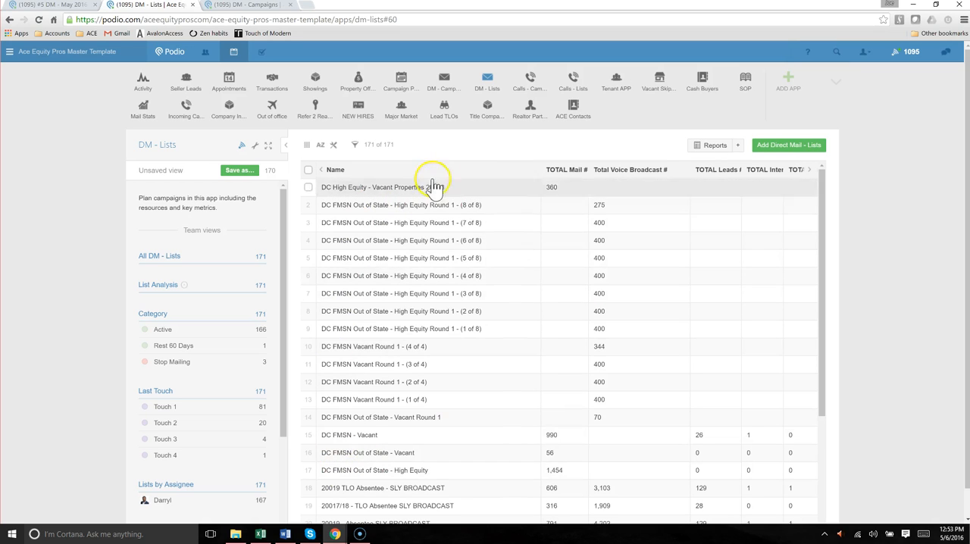
pyautogui.scroll(-2, 469, 325)
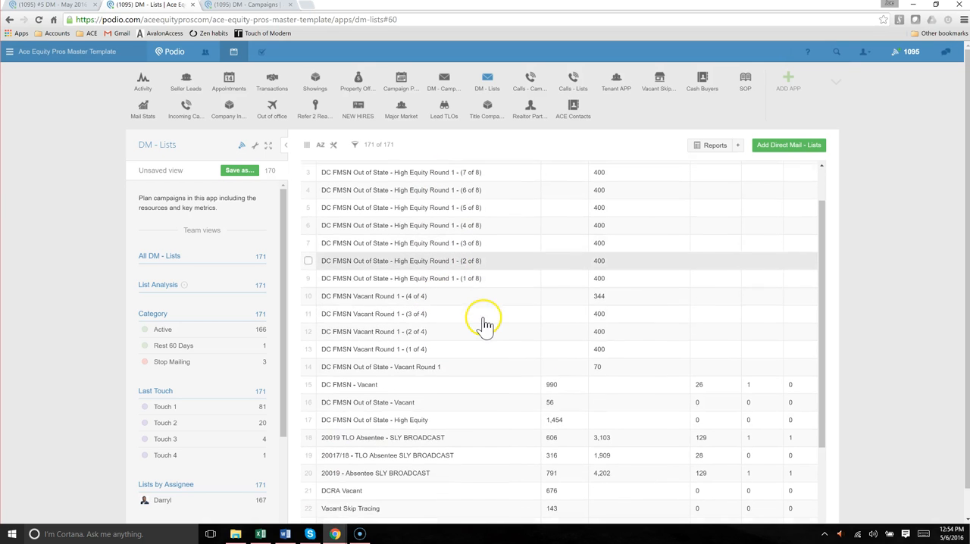
pyautogui.scroll(-5, 466, 326)
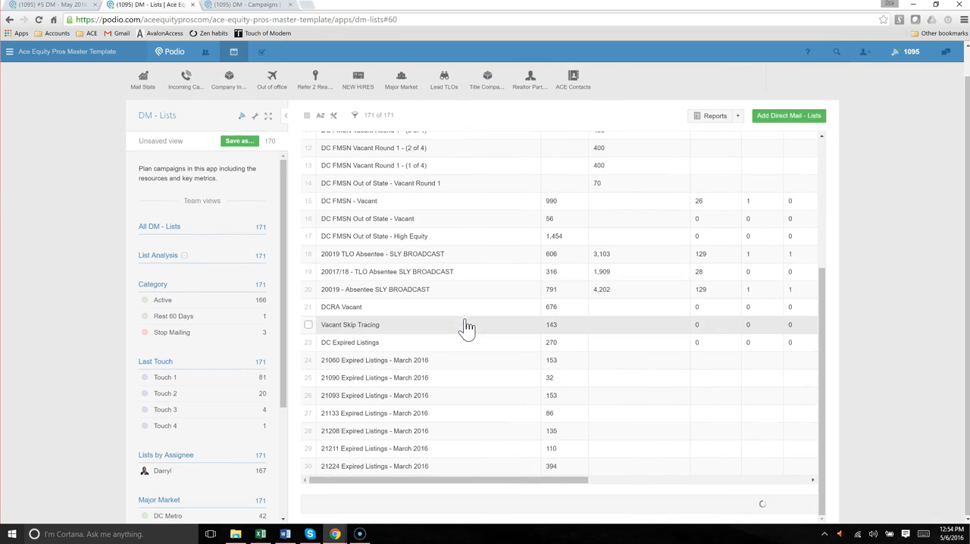
pyautogui.scroll(-7, 446, 375)
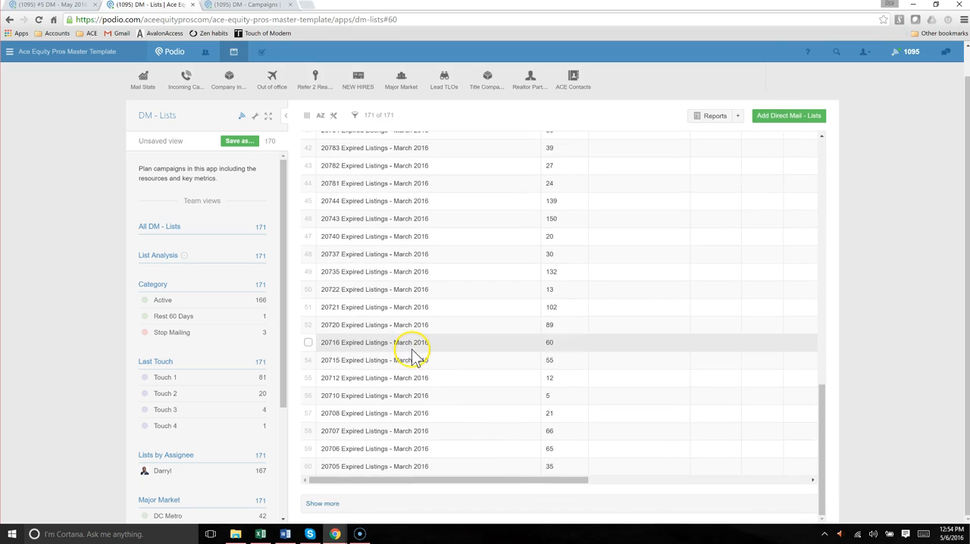
pyautogui.scroll(-2, 416, 357)
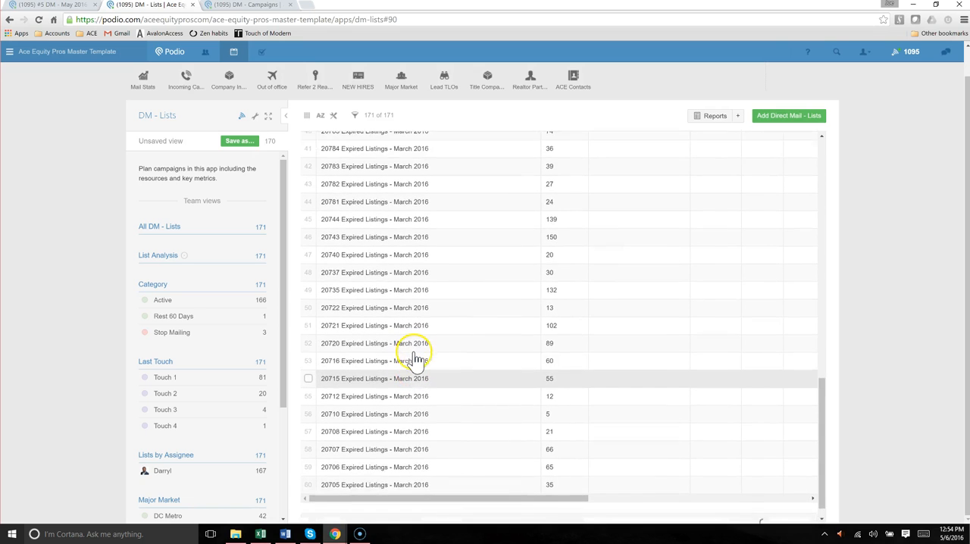
pyautogui.scroll(-6, 415, 362)
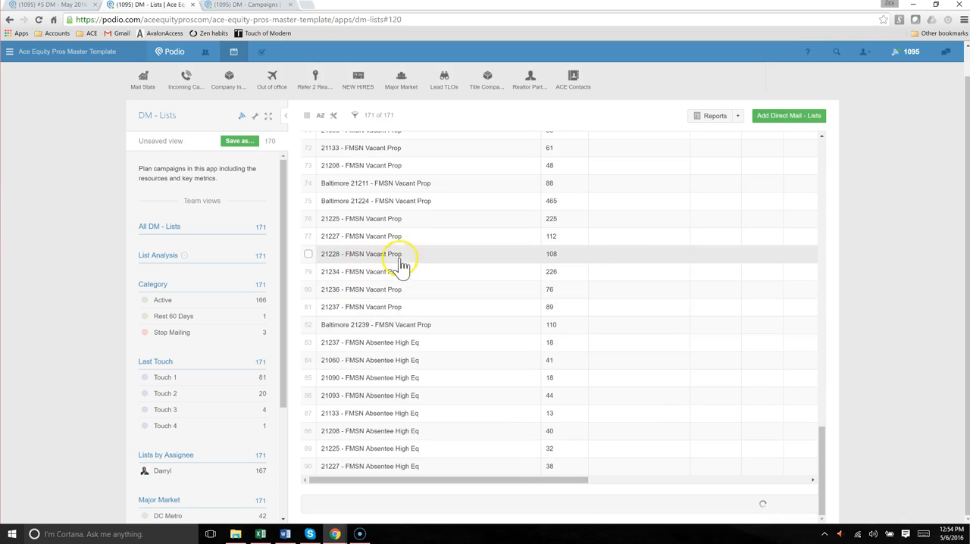
pyautogui.scroll(-3, 383, 303)
pyautogui.scroll(-4, 383, 303)
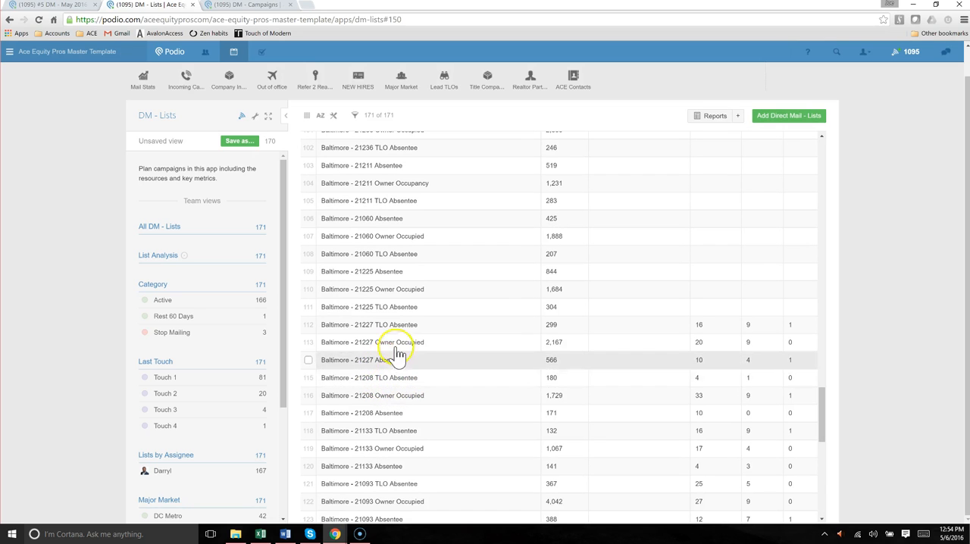
pyautogui.scroll(20, 349, 379)
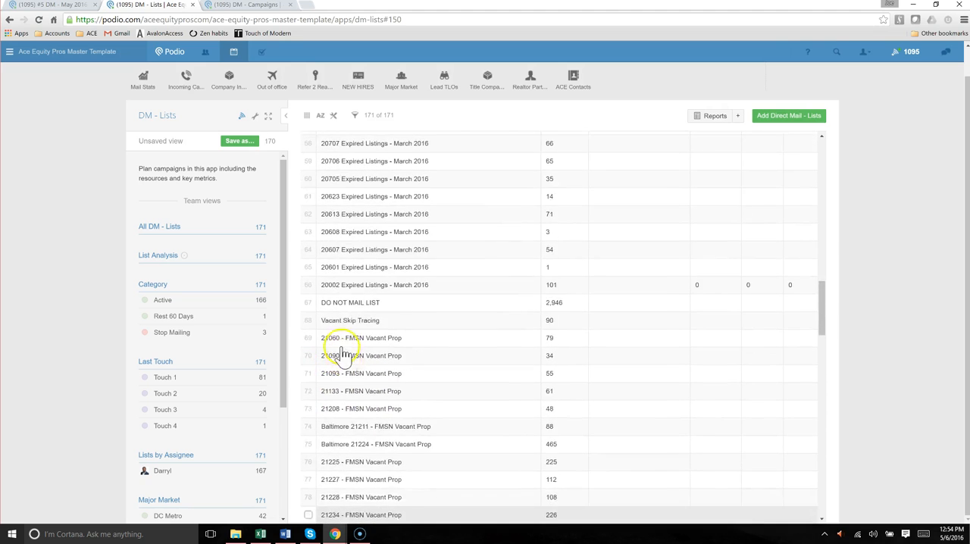
pyautogui.scroll(4, 371, 318)
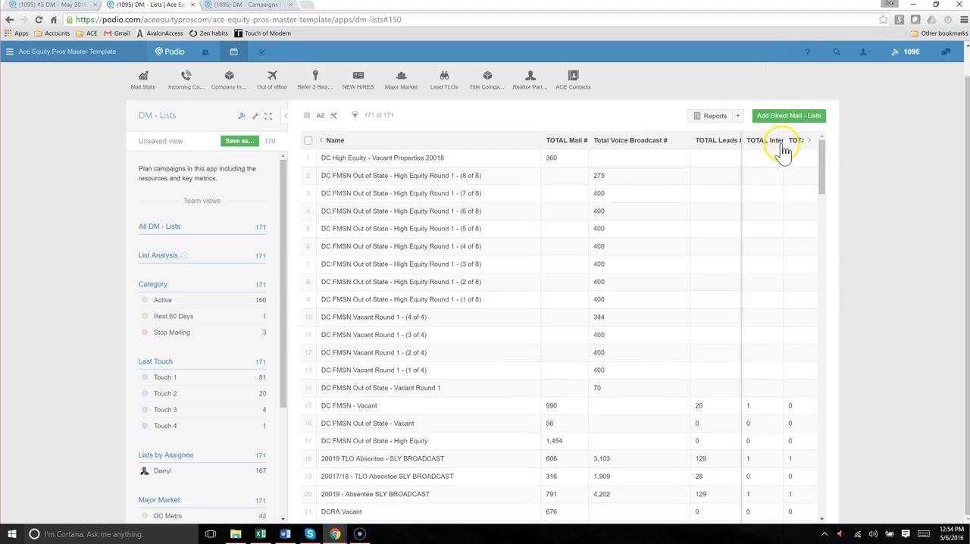
# Create a new direct mail list named TEST LIST 1 with a TOTAL Mail # of 1000
pyautogui.click(801, 123)
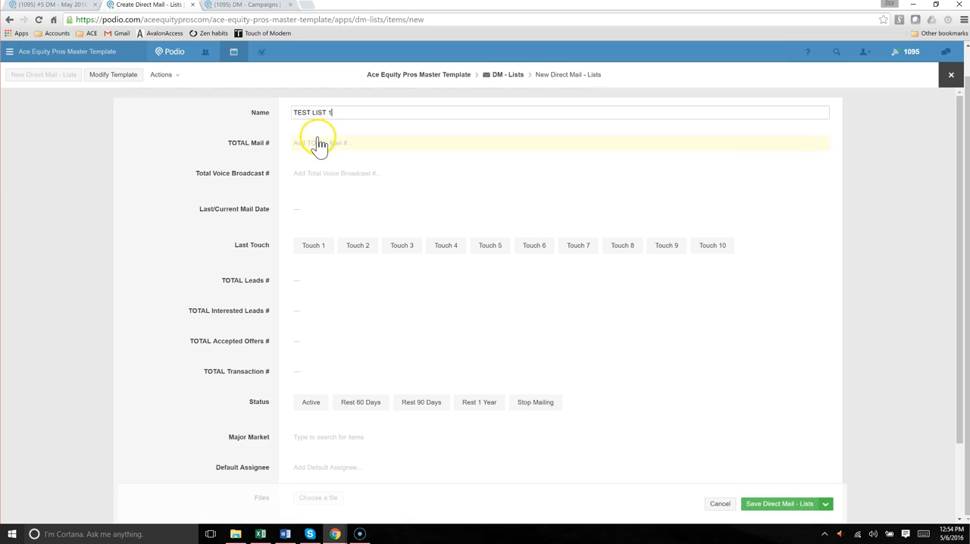
pyautogui.click(319, 141)
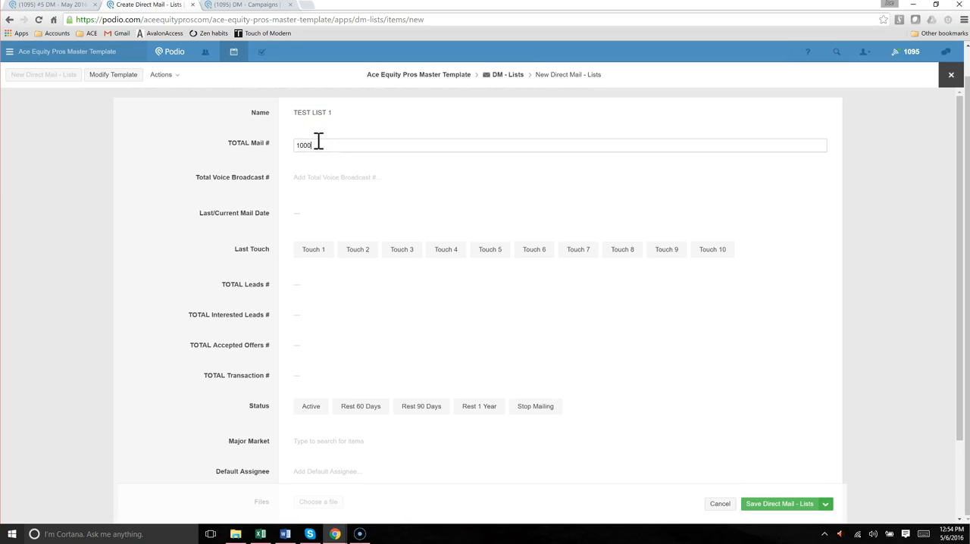
pyautogui.click(244, 171)
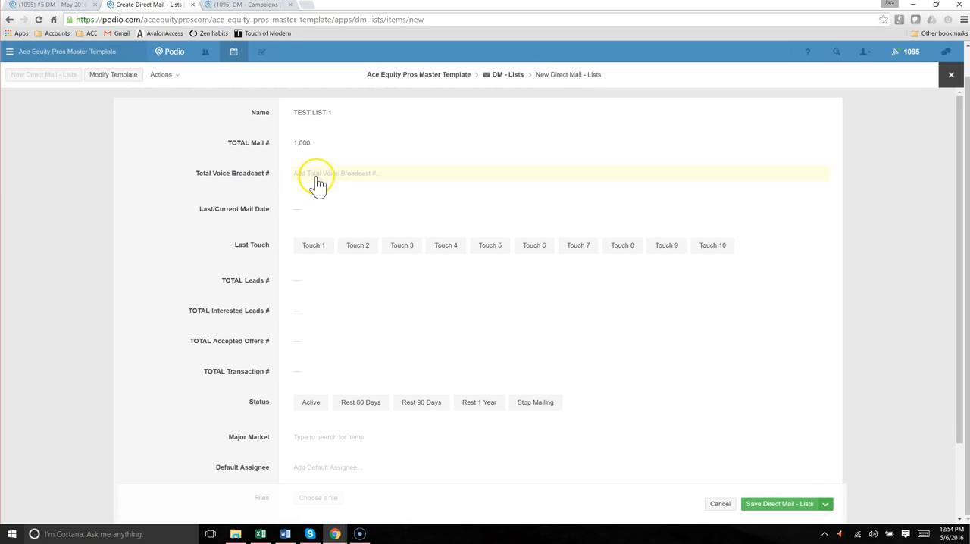
# Examine the voice broadcast, last touch, leads, interested leads, accepted offers and transaction fields of the new list form
pyautogui.scroll(-2, 275, 219)
pyautogui.scroll(2, 272, 197)
pyautogui.moveTo(187, 173); pyautogui.dragTo(422, 177)
pyautogui.click(205, 187)
pyautogui.scroll(-2, 203, 182)
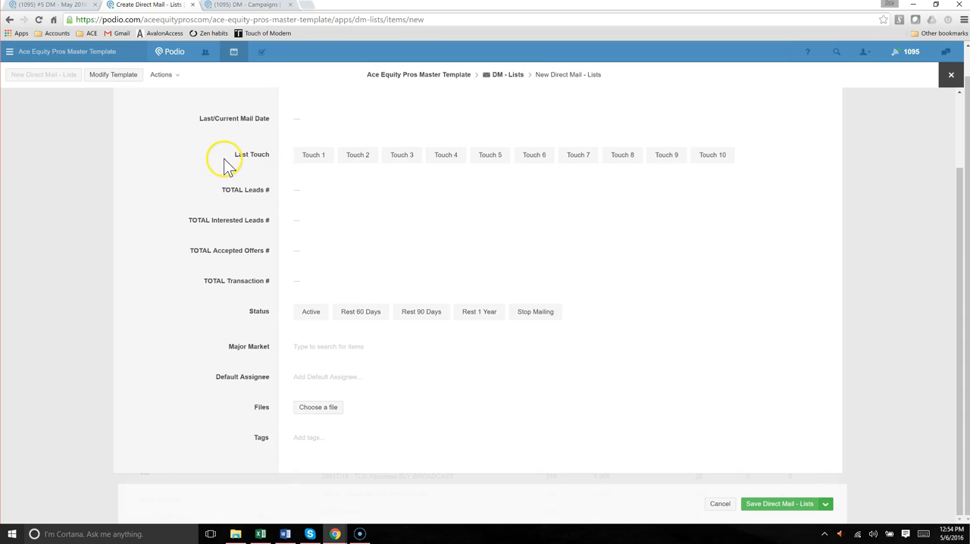
pyautogui.moveTo(216, 163); pyautogui.dragTo(712, 494)
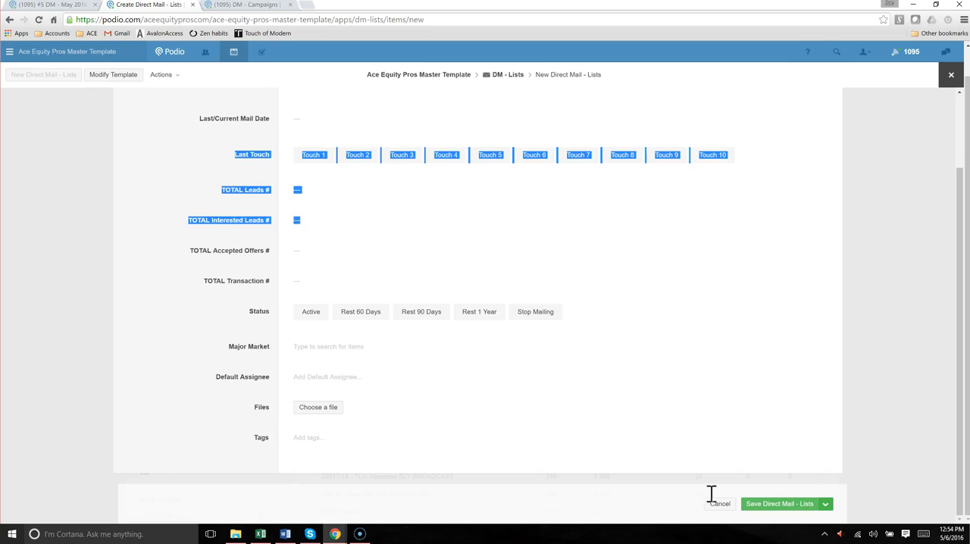
pyautogui.click(213, 188)
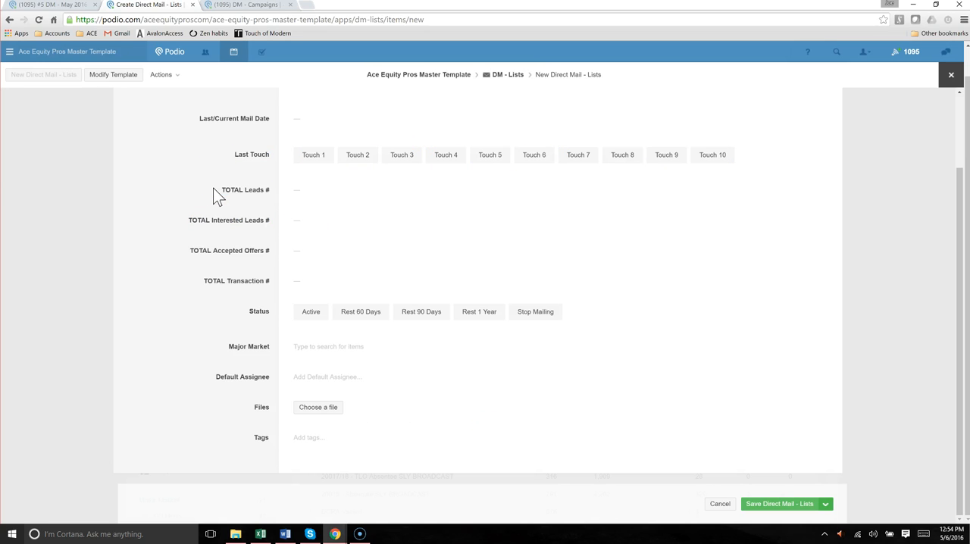
pyautogui.moveTo(213, 187); pyautogui.dragTo(307, 241)
pyautogui.moveTo(187, 215); pyautogui.dragTo(290, 225)
pyautogui.moveTo(190, 250); pyautogui.dragTo(268, 266)
pyautogui.moveTo(203, 281); pyautogui.dragTo(271, 289)
pyautogui.click(219, 284)
pyautogui.click(254, 278)
# Set the new list's status to Active and its major market to DC Metro
pyautogui.click(236, 311)
pyautogui.moveTo(236, 311); pyautogui.dragTo(271, 315)
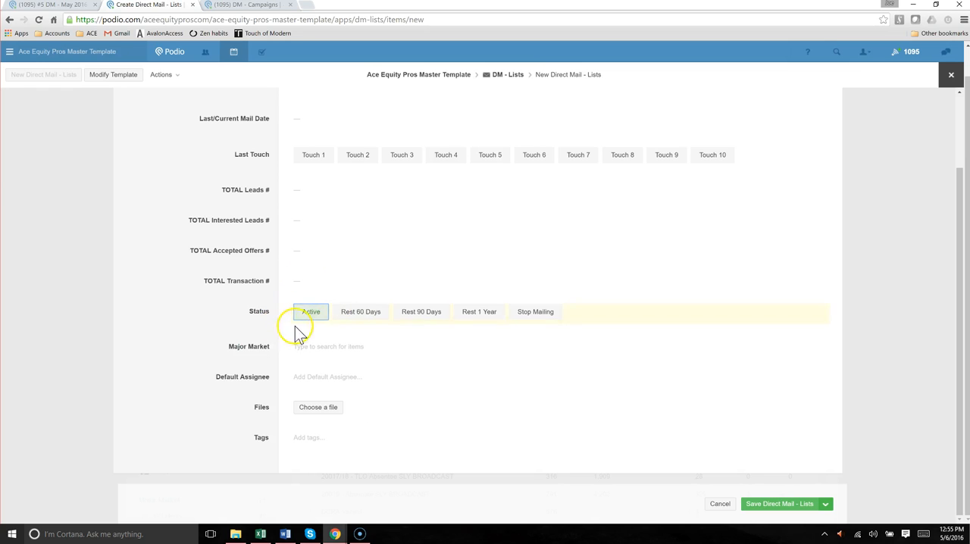
pyautogui.click(257, 304)
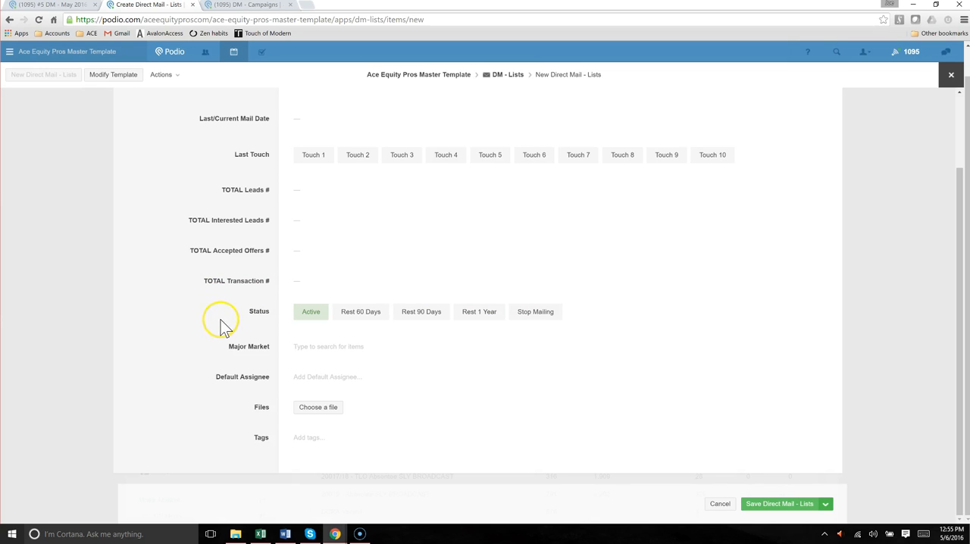
pyautogui.click(303, 347)
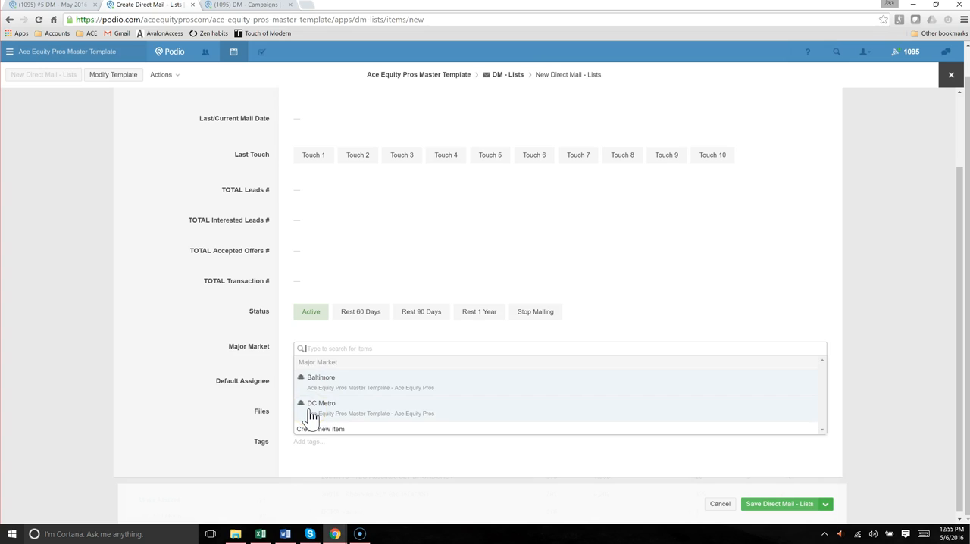
pyautogui.click(310, 409)
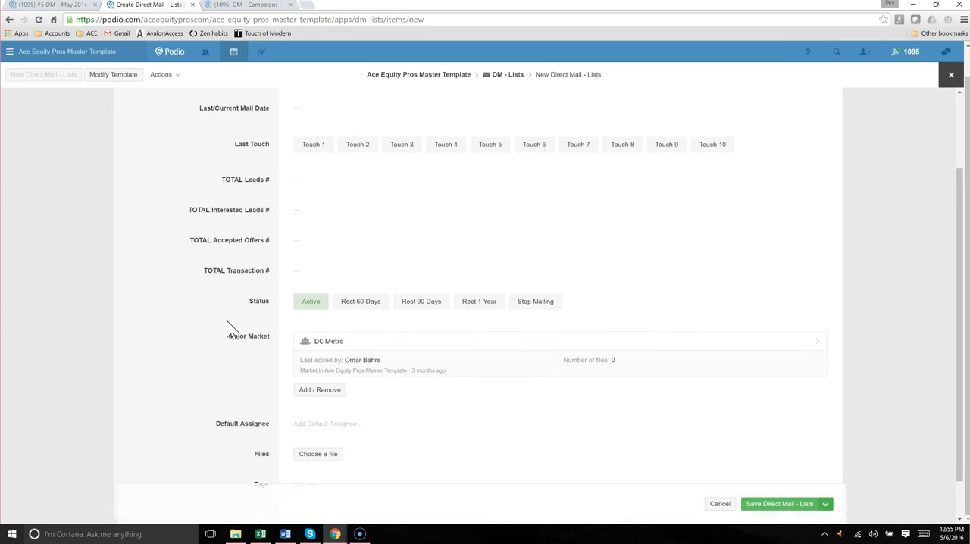
# Set the second member offered in the workspace as the new list's default assignee
pyautogui.scroll(-1, 258, 334)
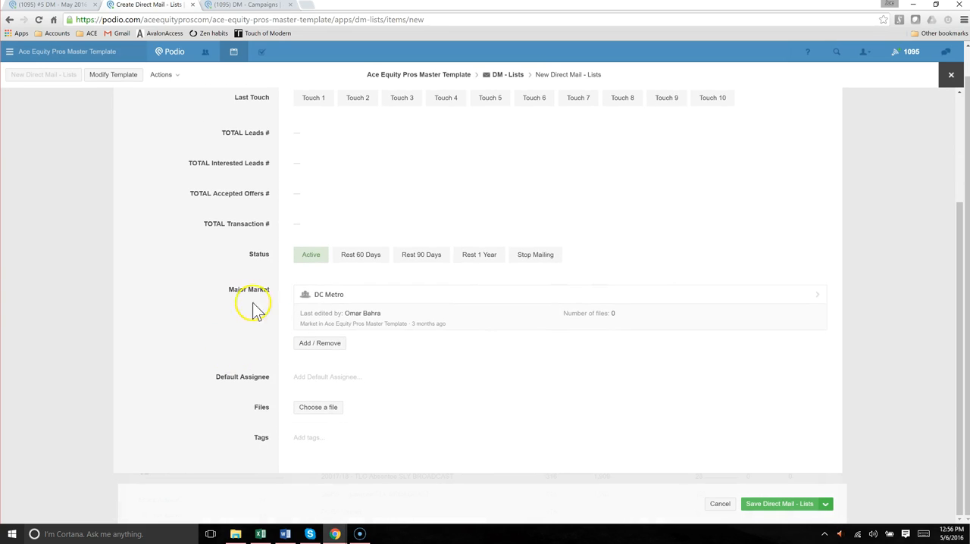
pyautogui.moveTo(201, 372); pyautogui.dragTo(258, 373)
pyautogui.click(268, 372)
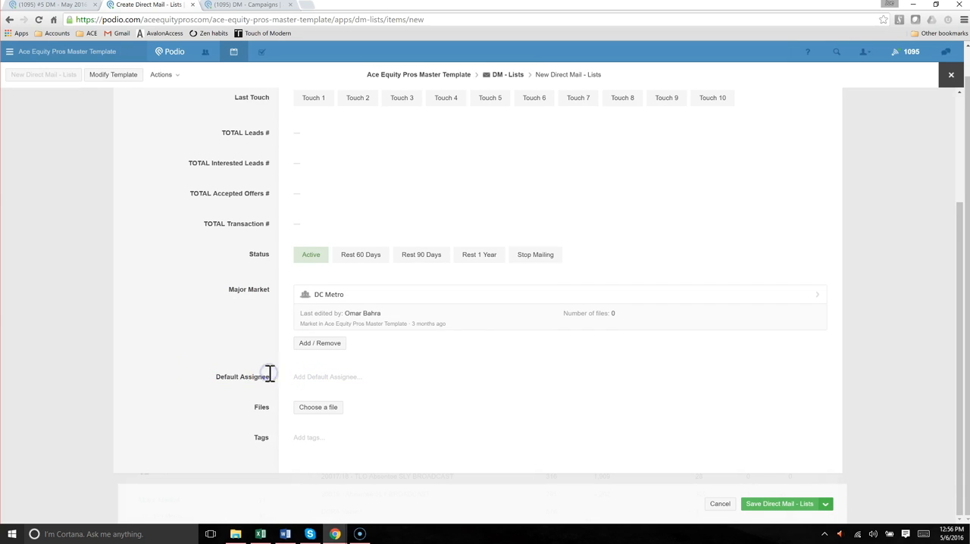
pyautogui.click(307, 390)
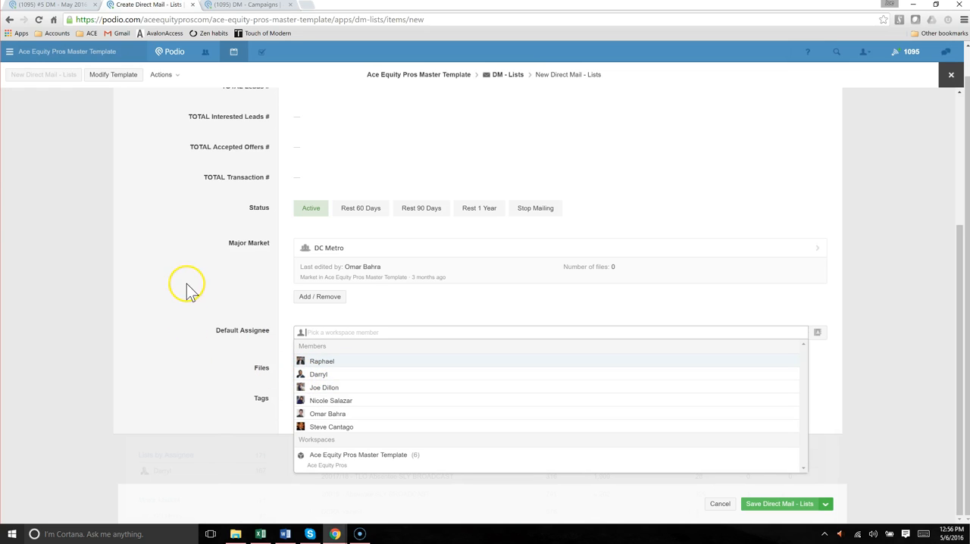
pyautogui.click(303, 376)
pyautogui.click(228, 348)
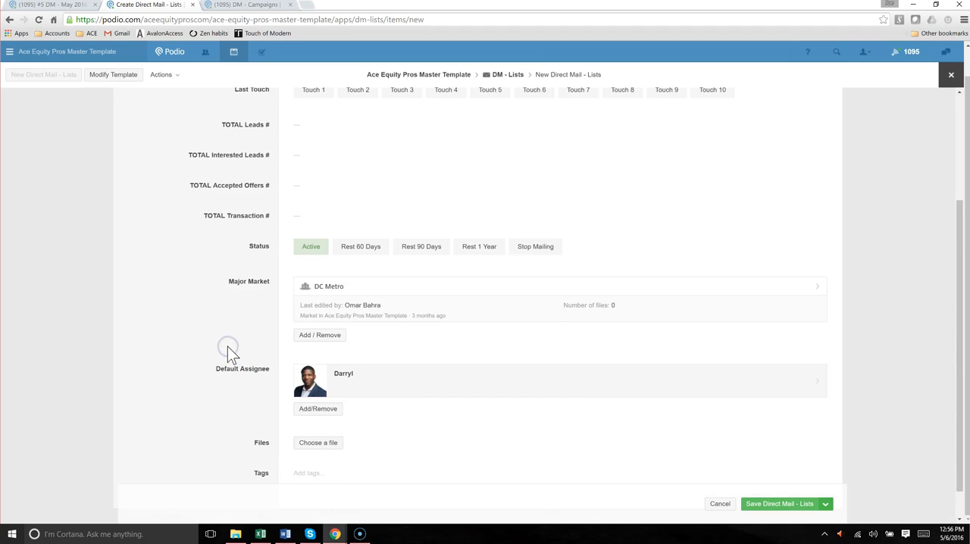
# Review the new list's Default Assignee field and the TOTAL leads, offers and transaction fields
pyautogui.scroll(-1, 228, 348)
pyautogui.moveTo(202, 342); pyautogui.dragTo(263, 342)
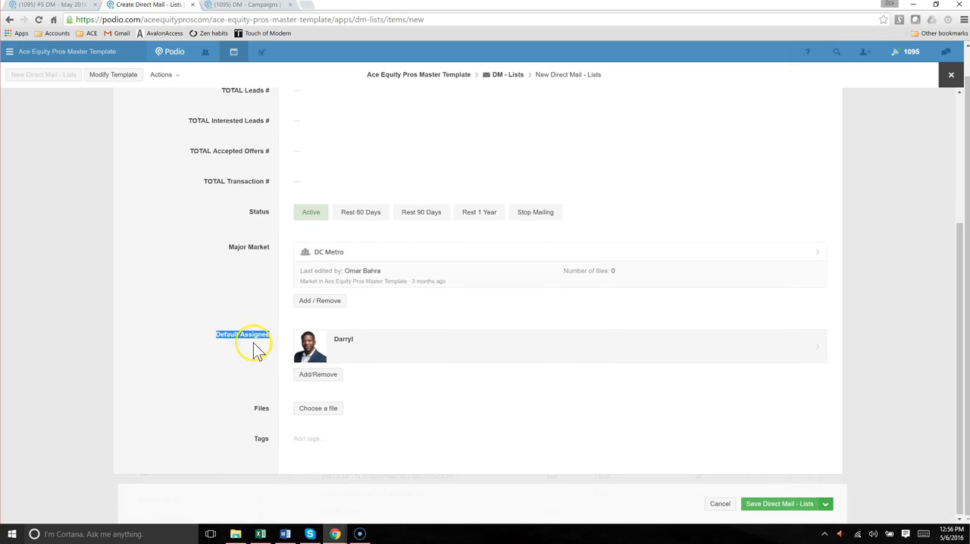
pyautogui.click(253, 347)
pyautogui.scroll(1, 254, 346)
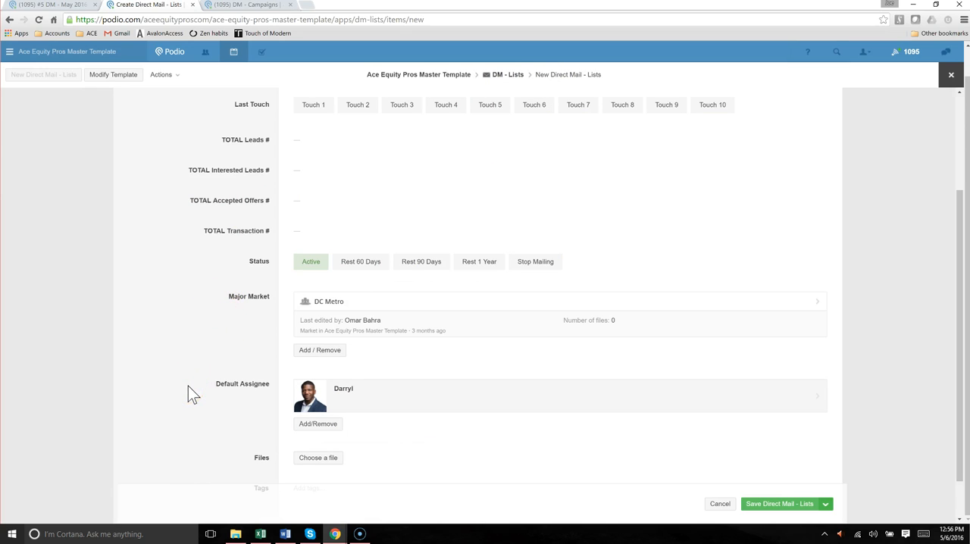
pyautogui.moveTo(188, 386); pyautogui.dragTo(288, 402)
pyautogui.moveTo(195, 396); pyautogui.dragTo(275, 394)
pyautogui.scroll(1, 174, 273)
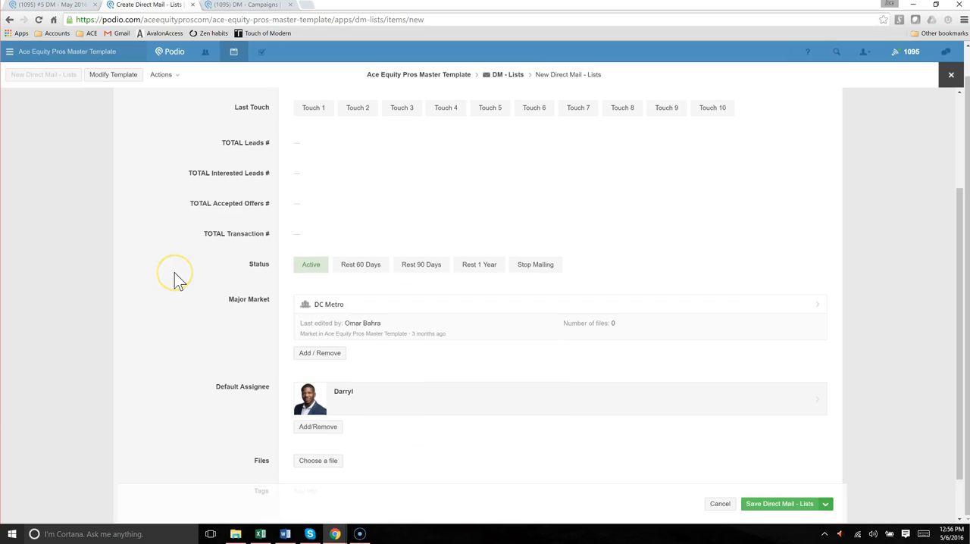
pyautogui.scroll(3, 176, 277)
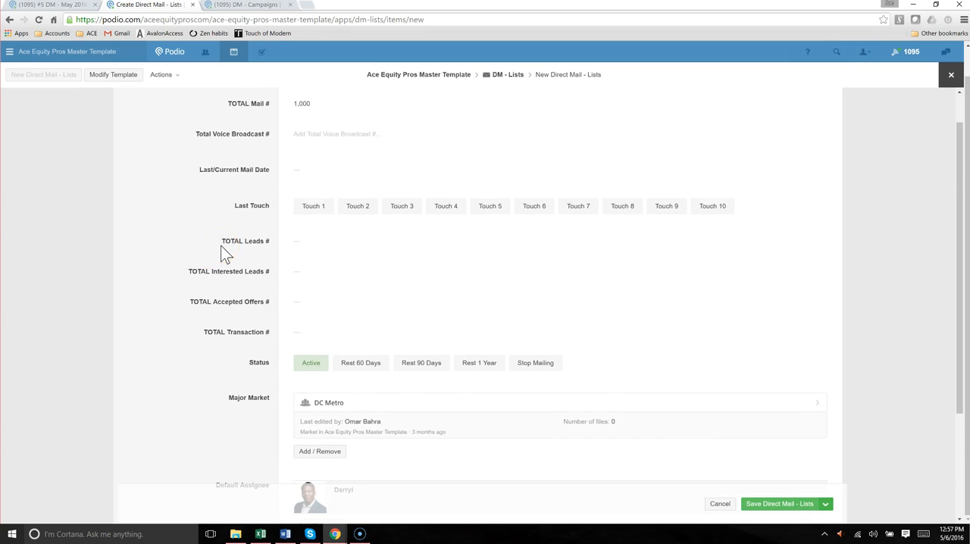
pyautogui.scroll(-1, 221, 245)
pyautogui.moveTo(221, 190); pyautogui.dragTo(299, 274)
pyautogui.click(302, 281)
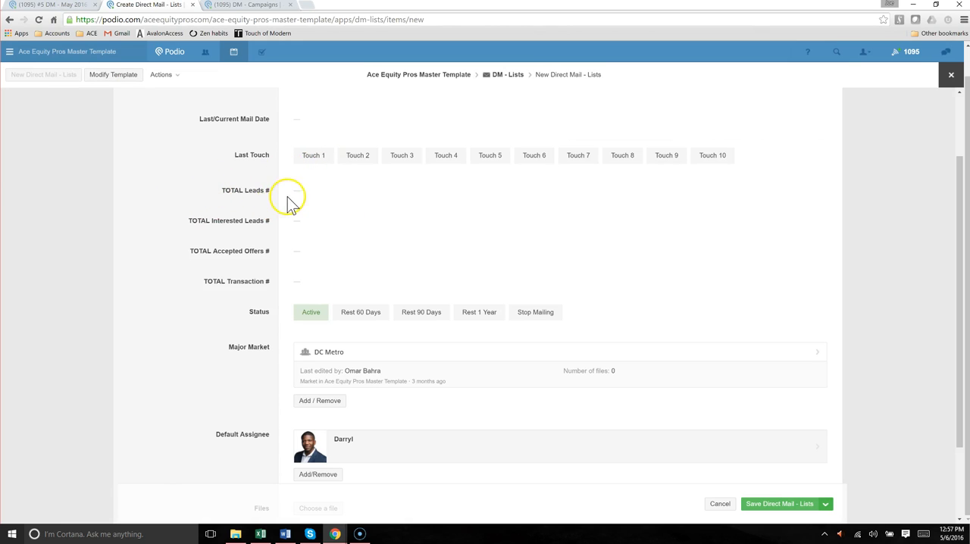
pyautogui.moveTo(212, 191); pyautogui.dragTo(241, 255)
pyautogui.click(237, 241)
# Check the new list's name and mail quantity against the empty lead, offer and transaction total fields
pyautogui.scroll(1, 237, 241)
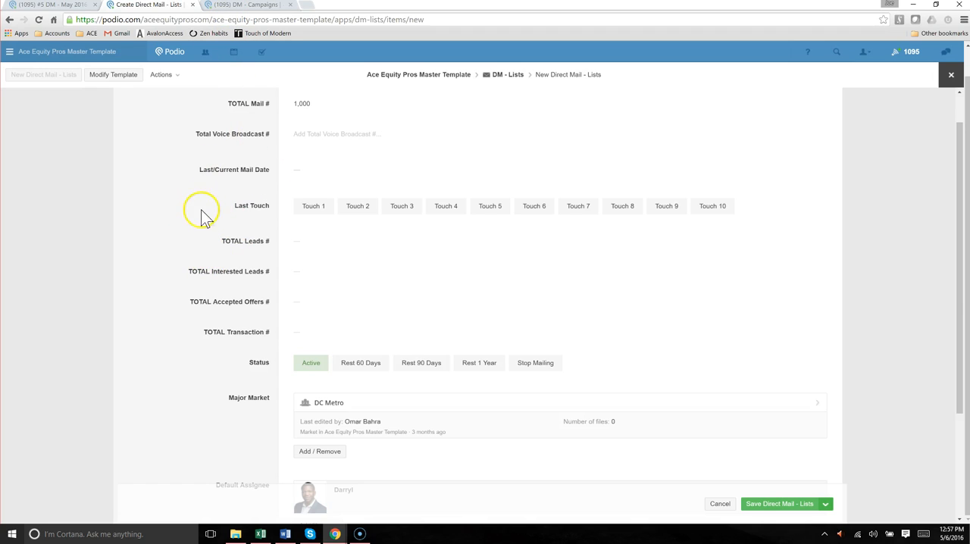
pyautogui.moveTo(212, 238); pyautogui.dragTo(307, 322)
pyautogui.scroll(1, 292, 204)
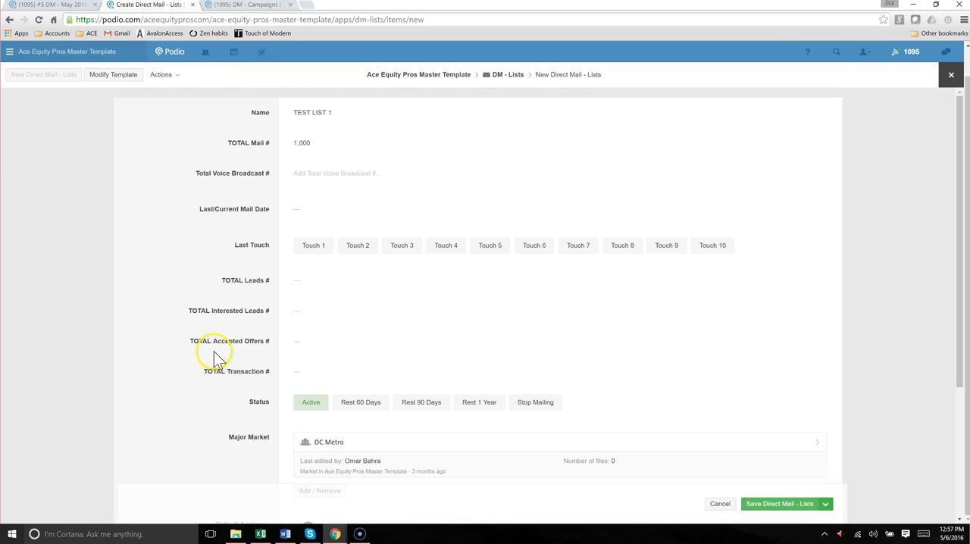
pyautogui.moveTo(247, 114); pyautogui.dragTo(311, 140)
pyautogui.click(225, 173)
pyautogui.scroll(-1, 208, 242)
pyautogui.moveTo(218, 239); pyautogui.dragTo(322, 320)
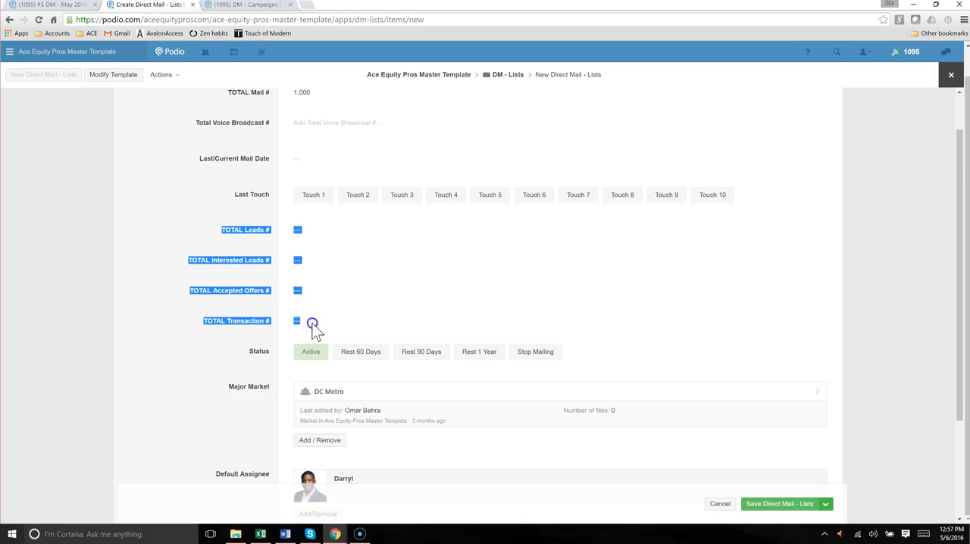
pyautogui.click(313, 324)
pyautogui.moveTo(202, 217); pyautogui.dragTo(308, 309)
pyautogui.scroll(1, 258, 194)
pyautogui.click(247, 191)
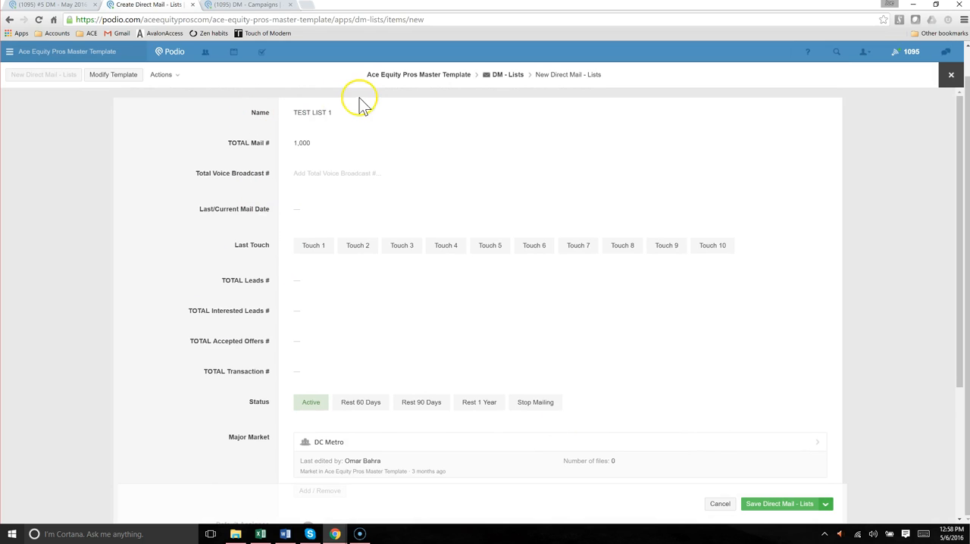
# Save the new direct mail list TEST LIST 1 and view the created item from its first field
pyautogui.scroll(-3, 665, 353)
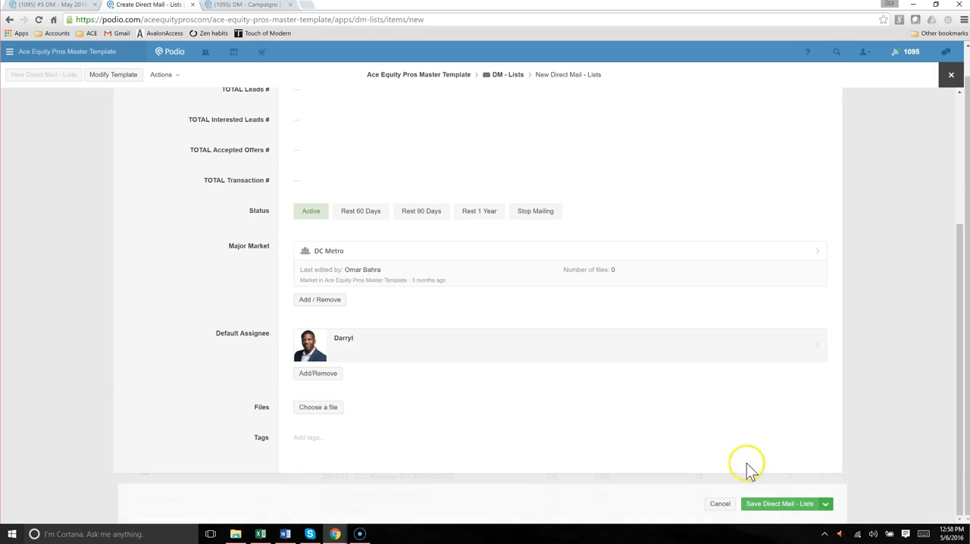
pyautogui.click(779, 504)
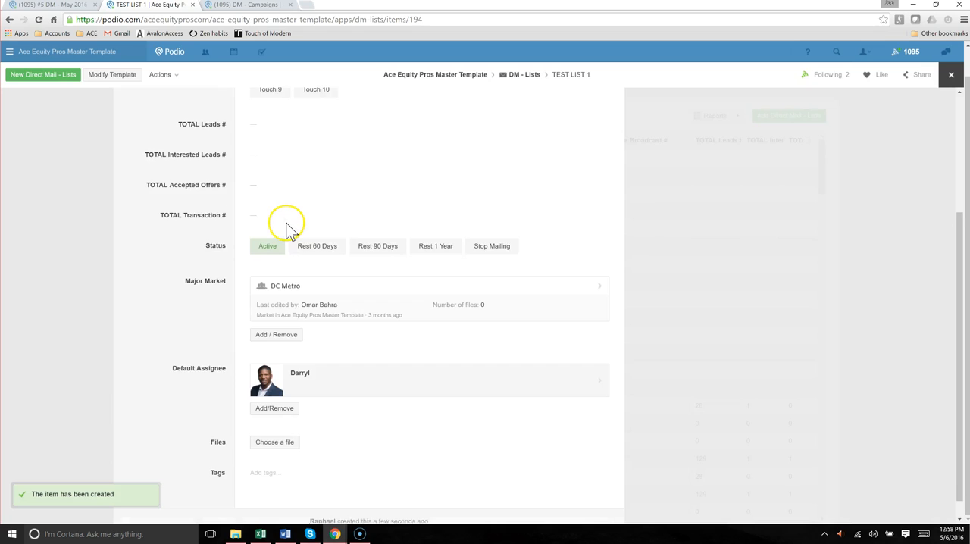
pyautogui.scroll(2, 266, 216)
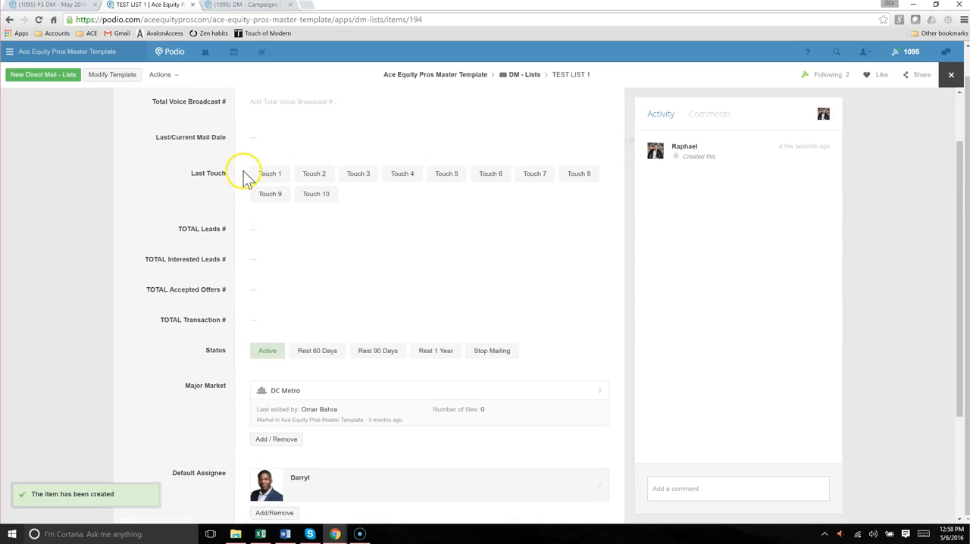
pyautogui.scroll(1, 244, 178)
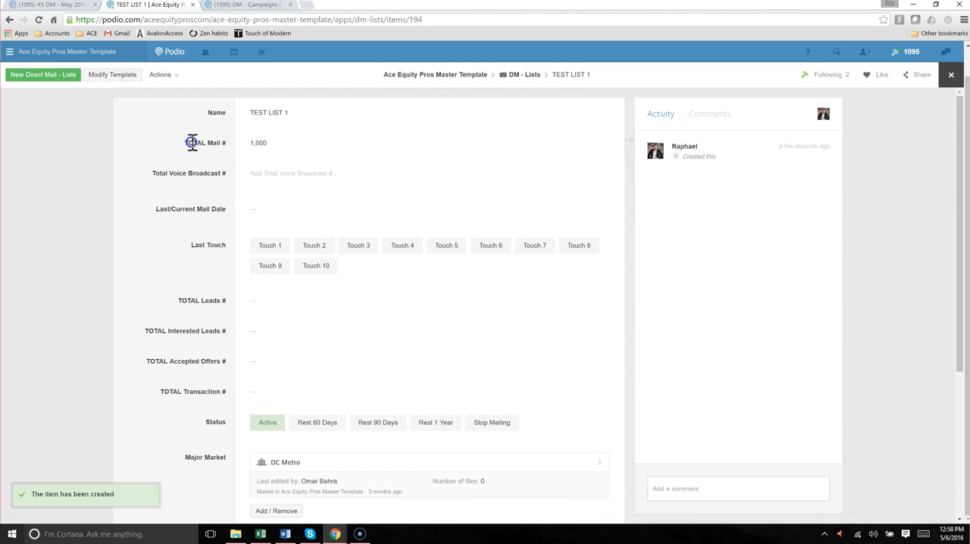
# Review TEST LIST 1's total mail quantity, default assignee and file attachment options, and return to the DM - Lists overview
pyautogui.moveTo(191, 142); pyautogui.dragTo(309, 143)
pyautogui.click(470, 336)
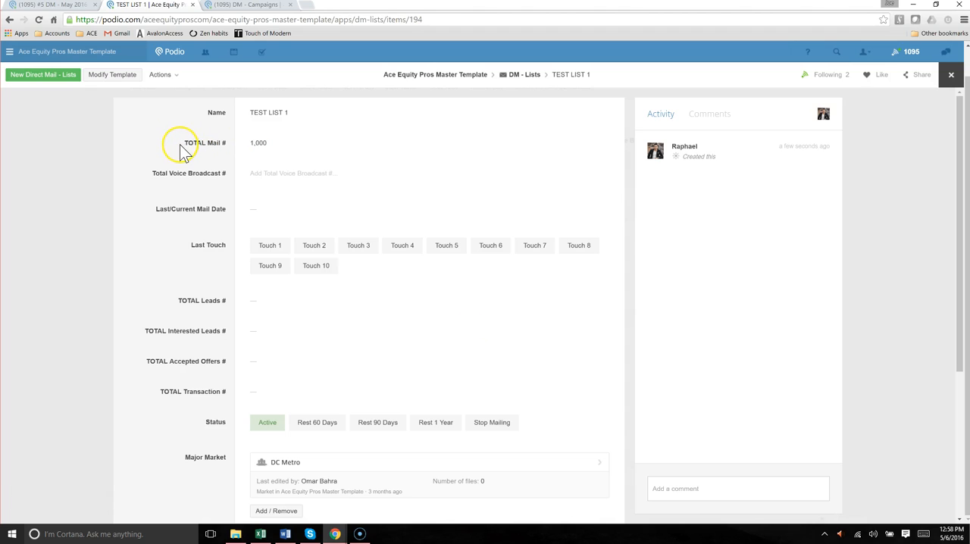
pyautogui.moveTo(183, 143); pyautogui.dragTo(283, 147)
pyautogui.scroll(-3, 209, 159)
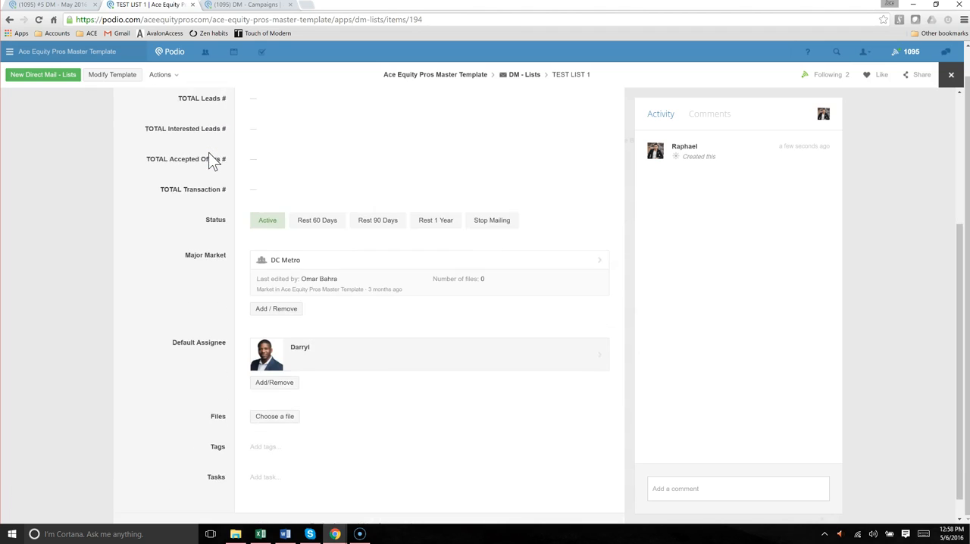
pyautogui.click(276, 392)
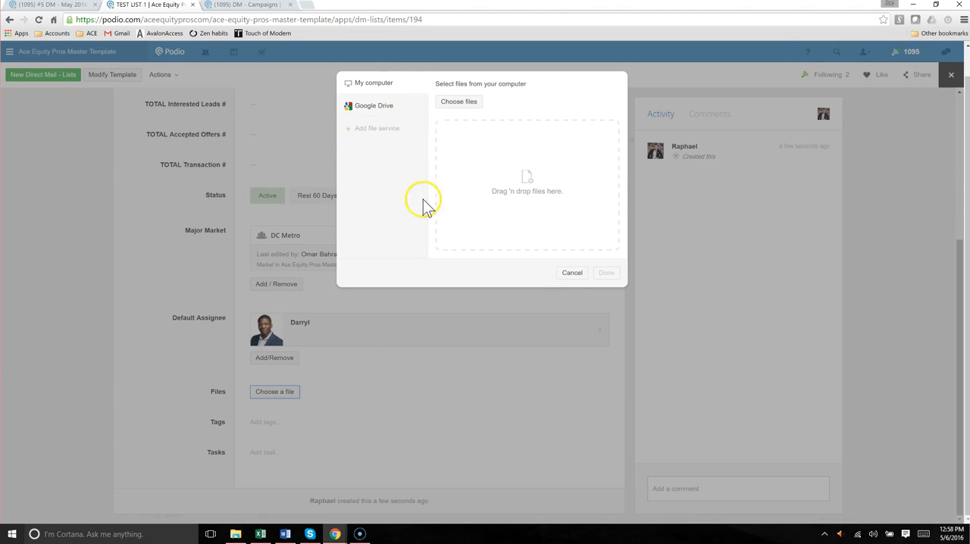
pyautogui.click(571, 273)
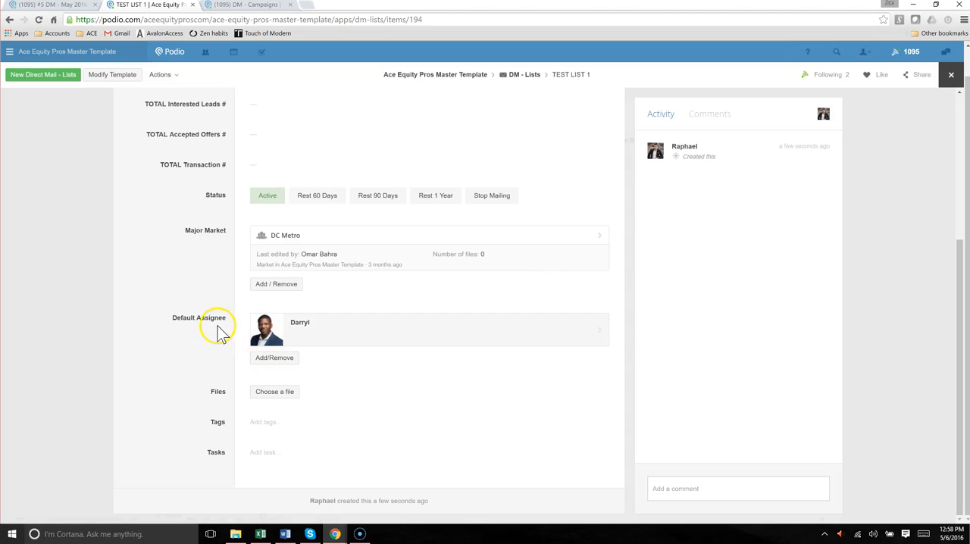
pyautogui.scroll(3, 216, 342)
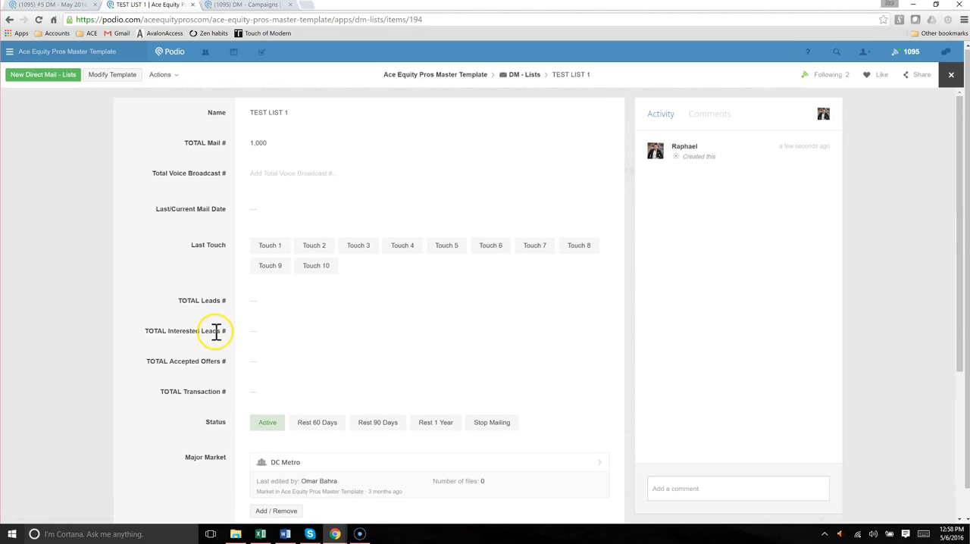
pyautogui.click(87, 182)
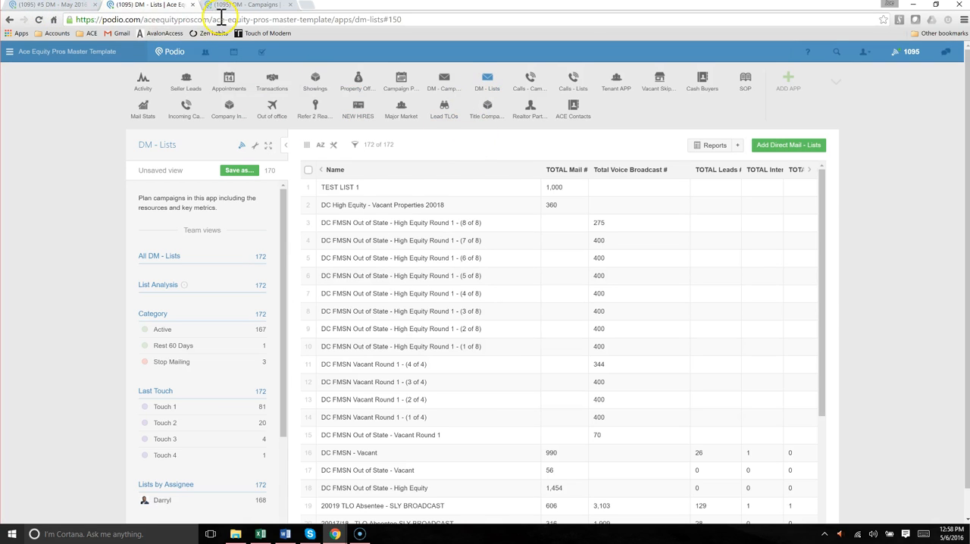
# Go from the #5 DM - May 2016 item back to the Campaign Planner overview and start a new campaign
pyautogui.click(76, 8)
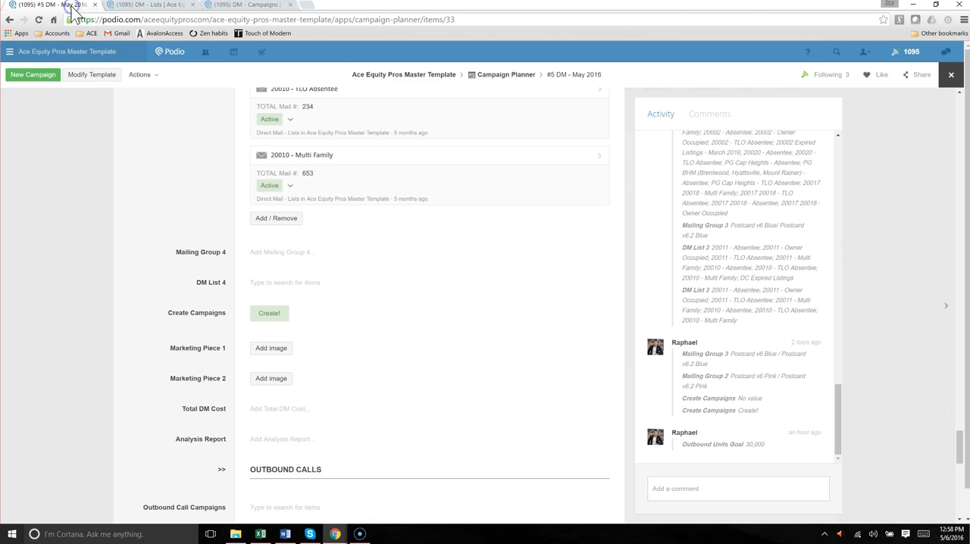
pyautogui.scroll(3, 266, 269)
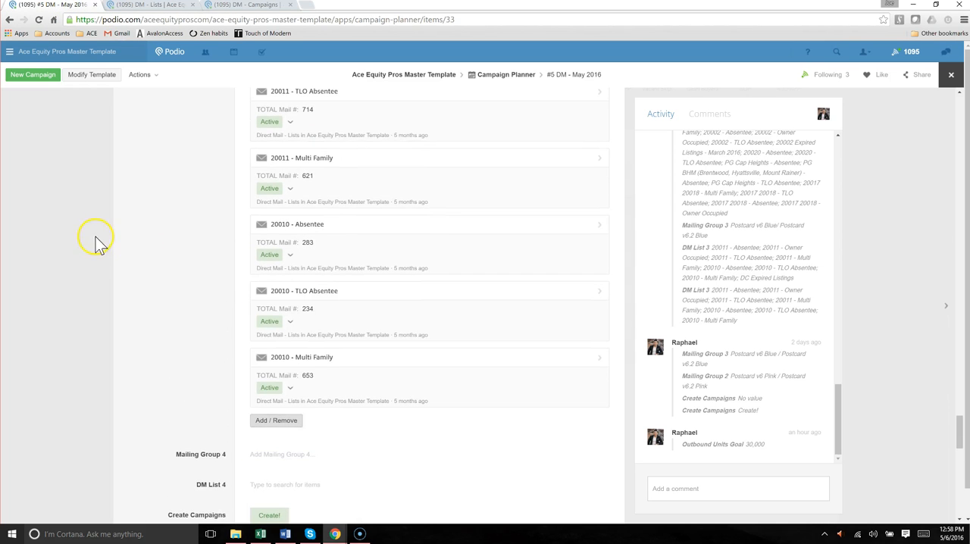
pyautogui.click(101, 242)
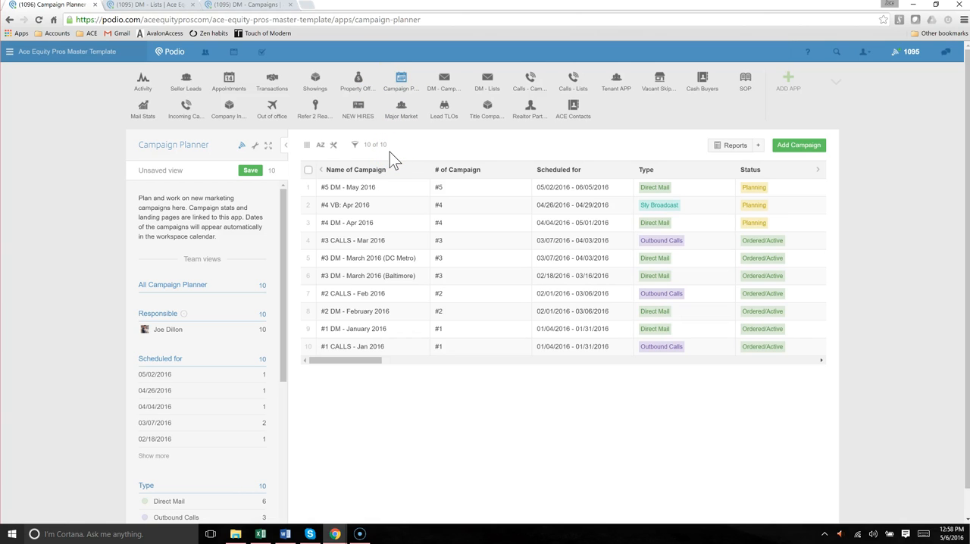
pyautogui.click(788, 154)
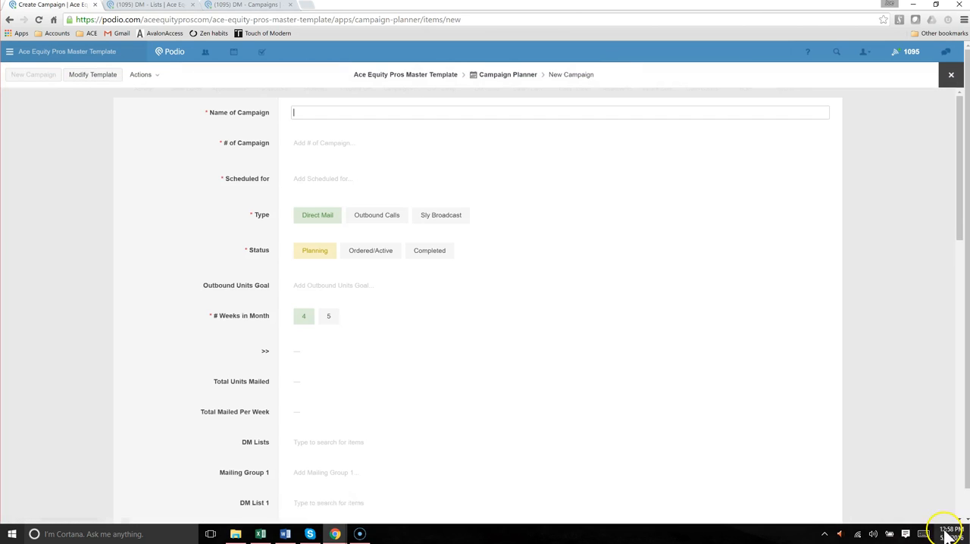
# Name the new campaign #6 DM - June 2016 and set its campaign number to #6
pyautogui.click(947, 534)
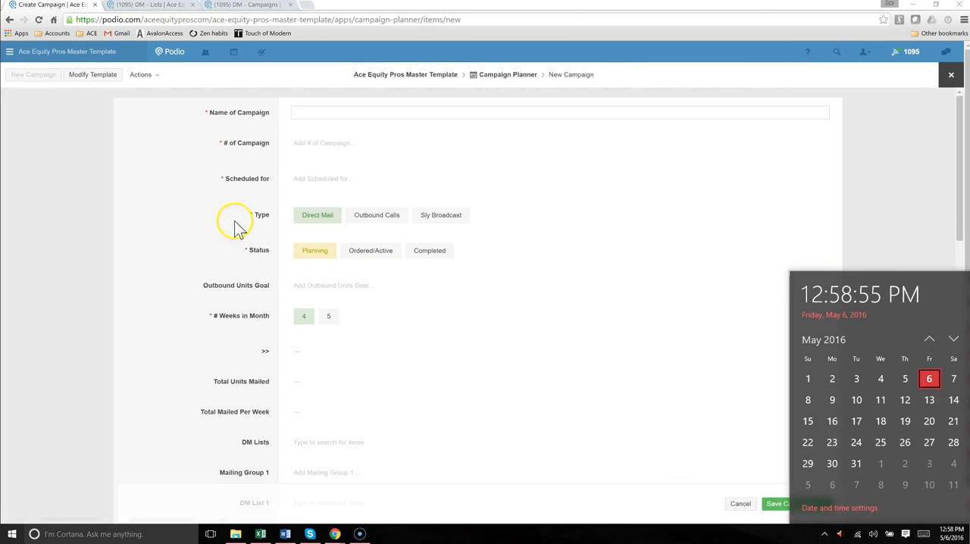
pyautogui.click(245, 171)
pyautogui.click(317, 114)
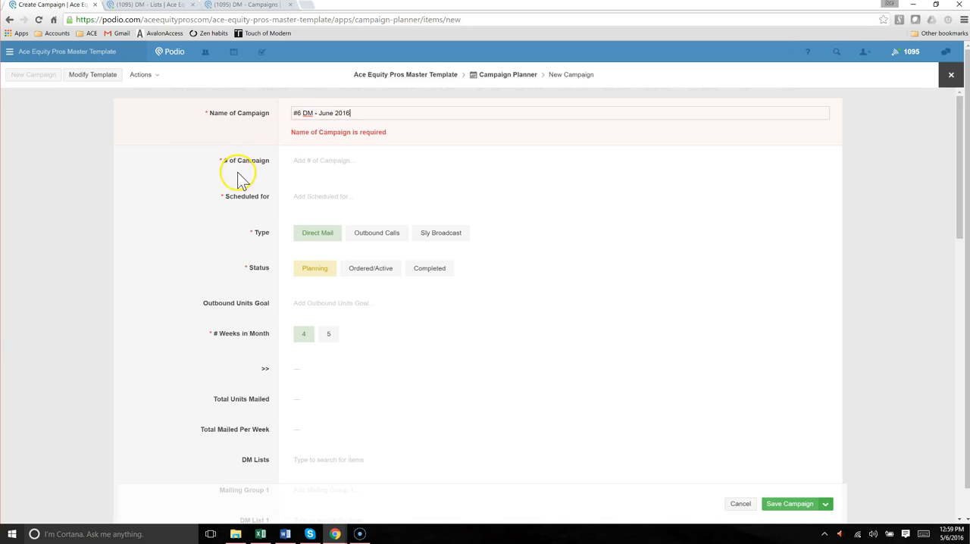
pyautogui.click(241, 180)
pyautogui.click(310, 146)
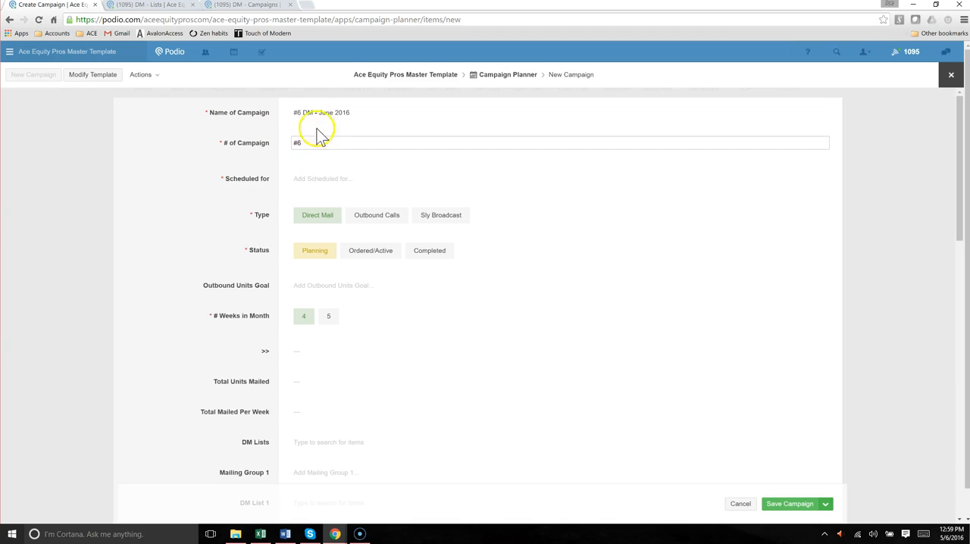
pyautogui.click(250, 168)
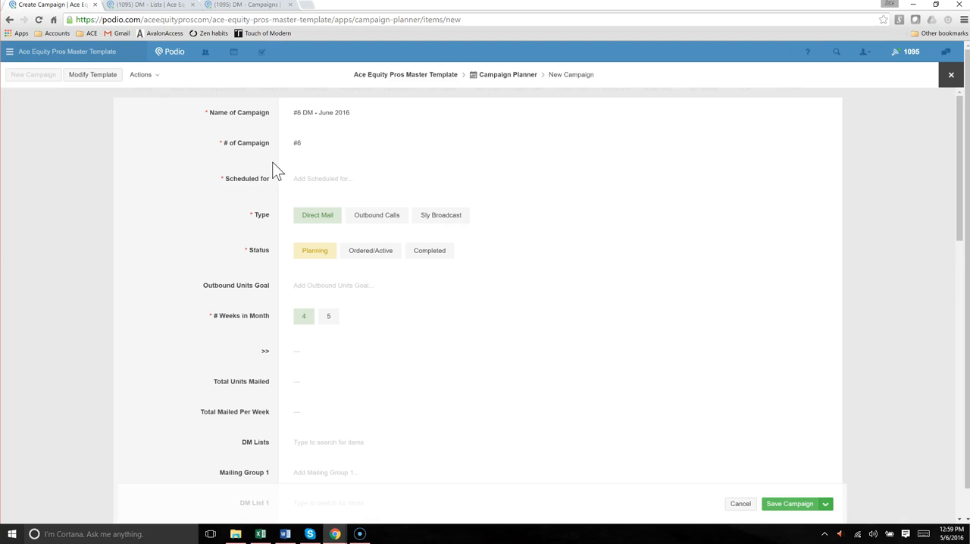
# Schedule the campaign from Monday, June 6, 2016 to Sunday, July 3, 2016
pyautogui.scroll(-1, 276, 167)
pyautogui.click(303, 133)
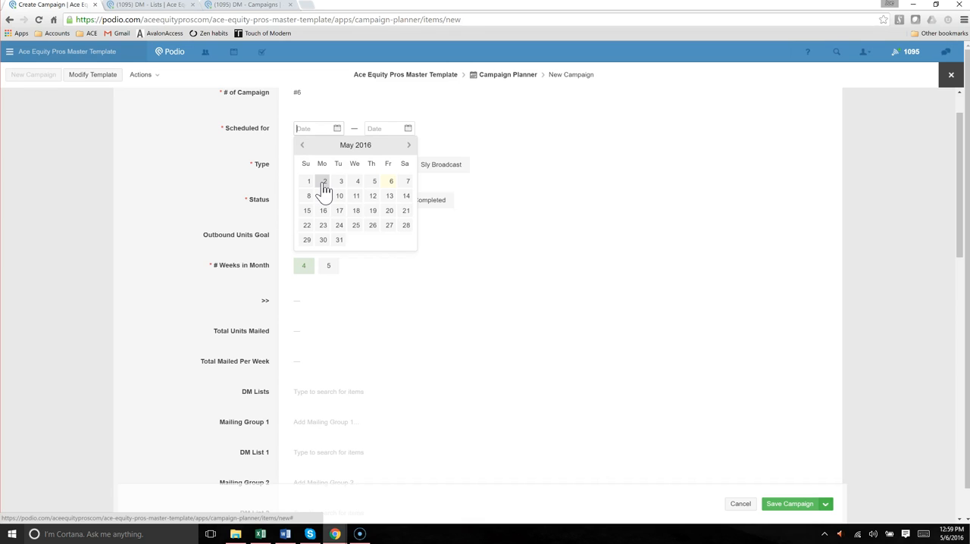
pyautogui.click(409, 145)
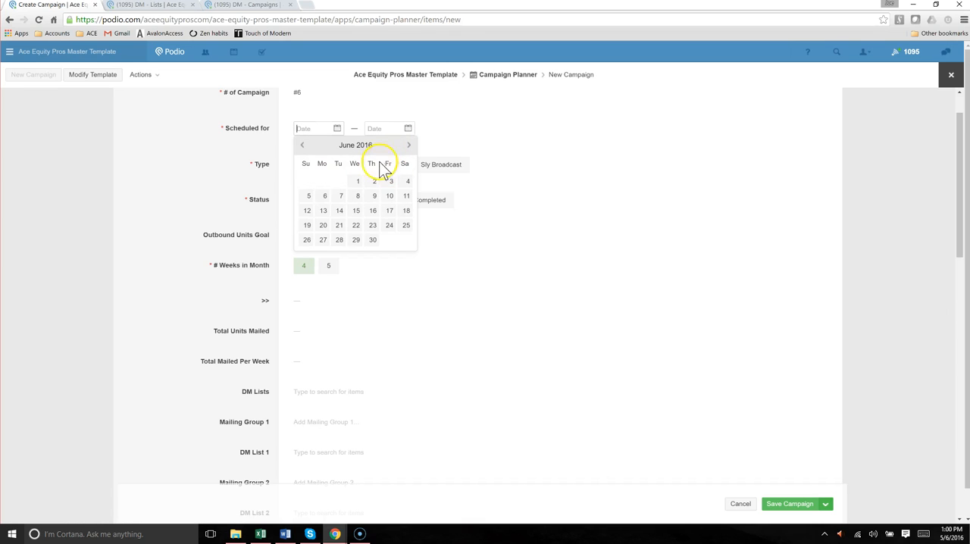
pyautogui.click(323, 201)
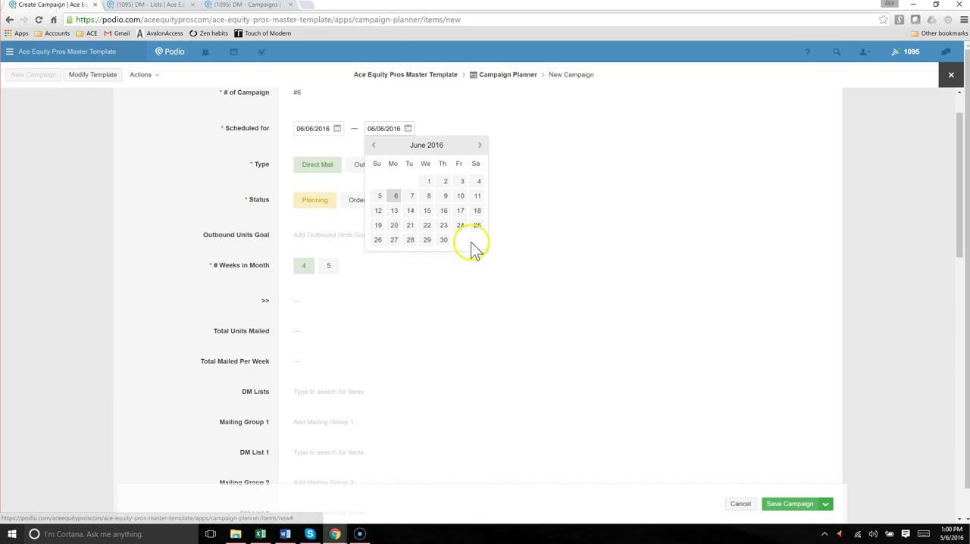
pyautogui.click(479, 144)
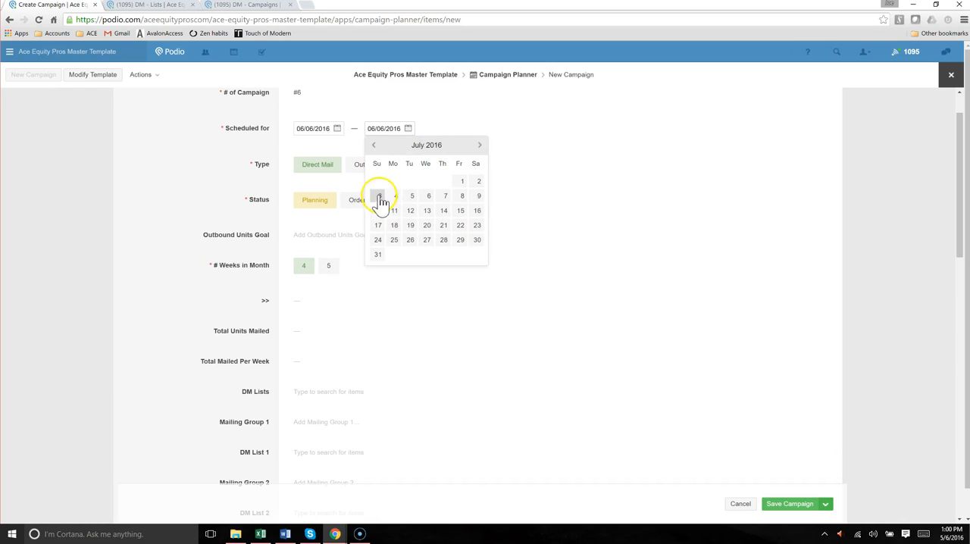
pyautogui.click(378, 196)
pyautogui.click(251, 151)
# Set the outbound units goal to 30,000, with Direct Mail as the type and 4 weeks in the month
pyautogui.click(304, 266)
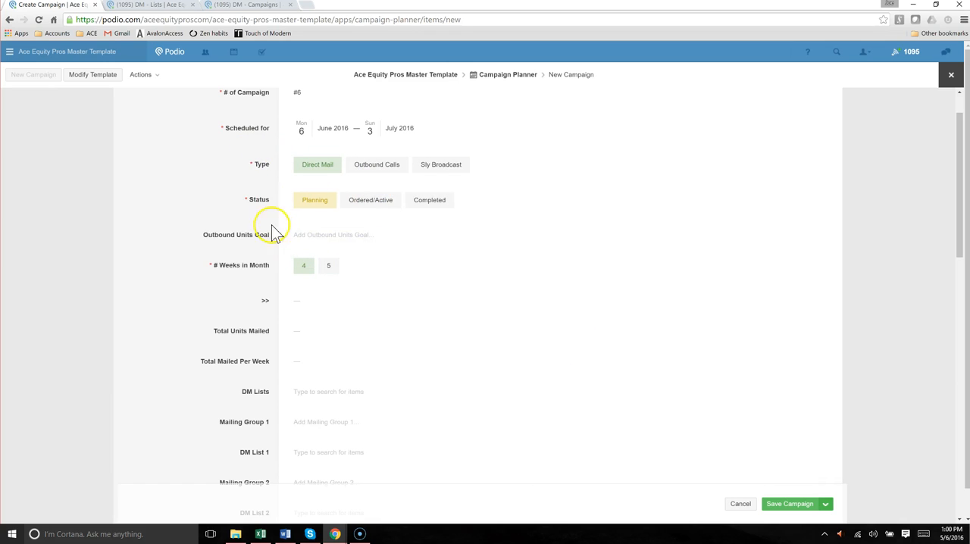
pyautogui.click(311, 173)
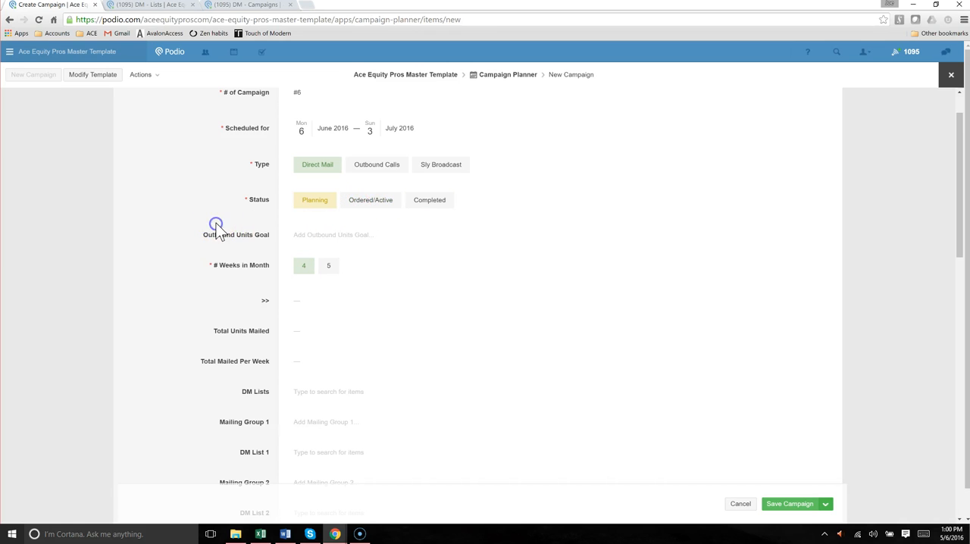
pyautogui.scroll(-1, 219, 221)
pyautogui.click(309, 182)
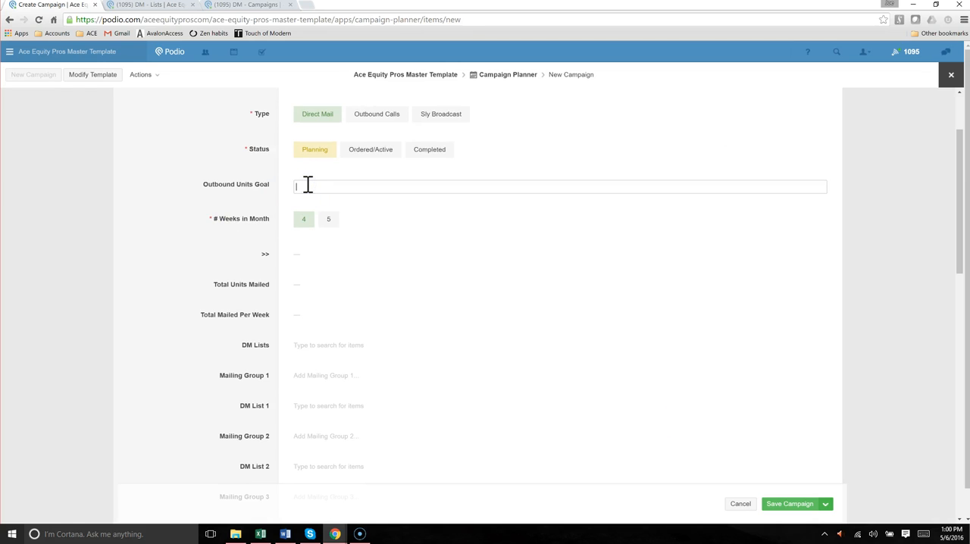
pyautogui.click(219, 157)
pyautogui.click(216, 176)
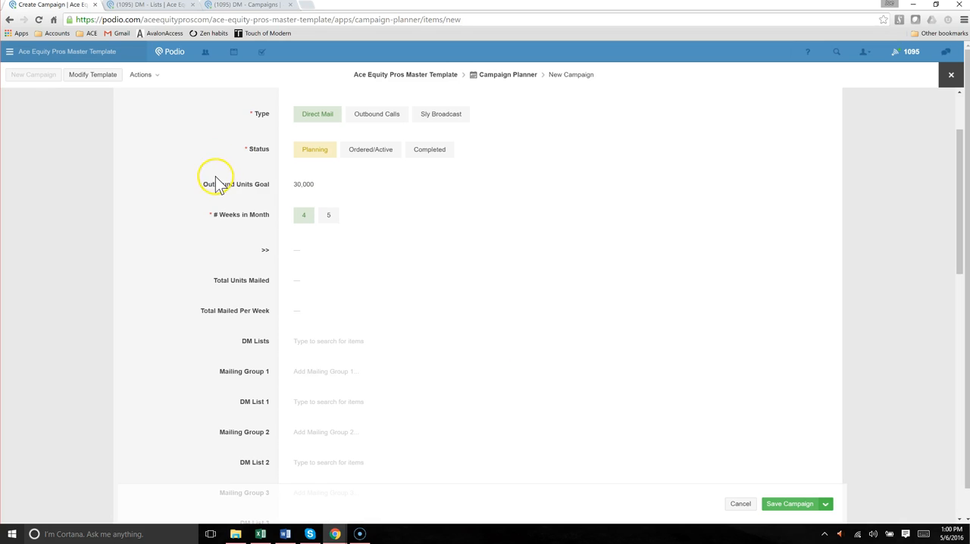
pyautogui.click(304, 215)
# Assign the third workspace member offered as the person responsible for the campaign and save it
pyautogui.scroll(-1, 210, 232)
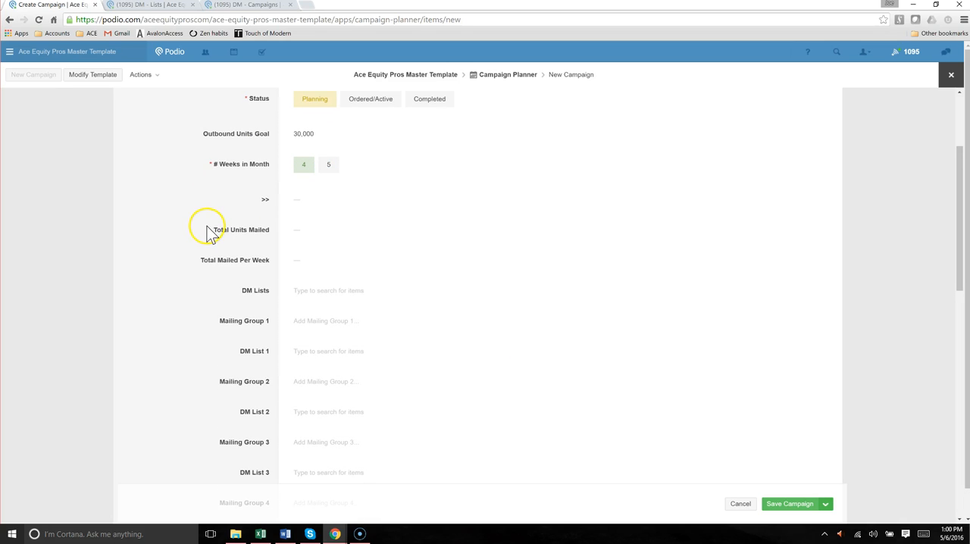
pyautogui.click(776, 505)
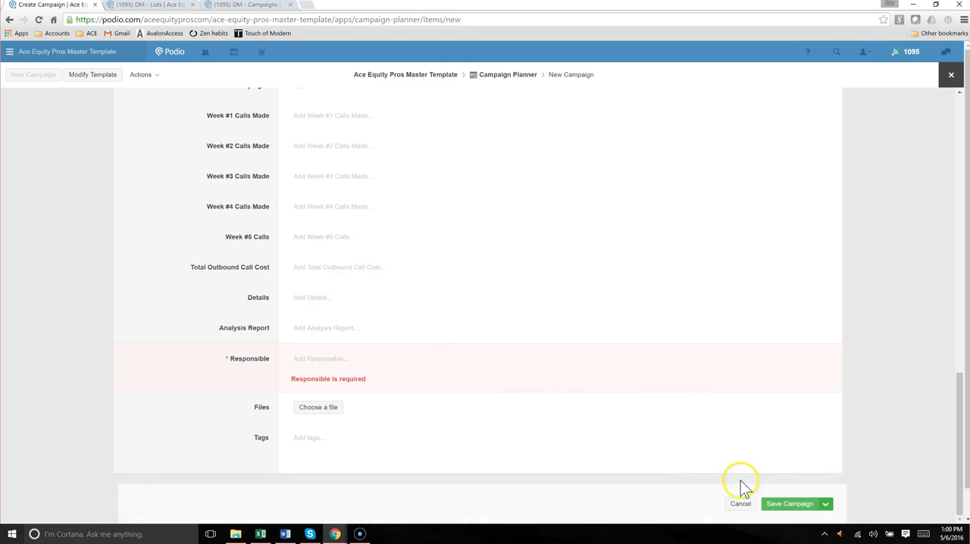
pyautogui.click(311, 363)
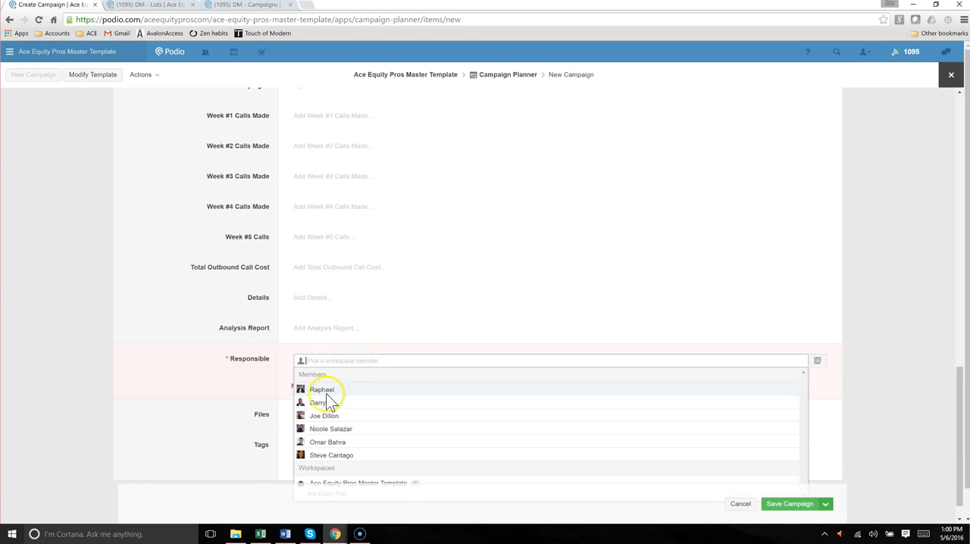
pyautogui.click(324, 415)
pyautogui.click(258, 359)
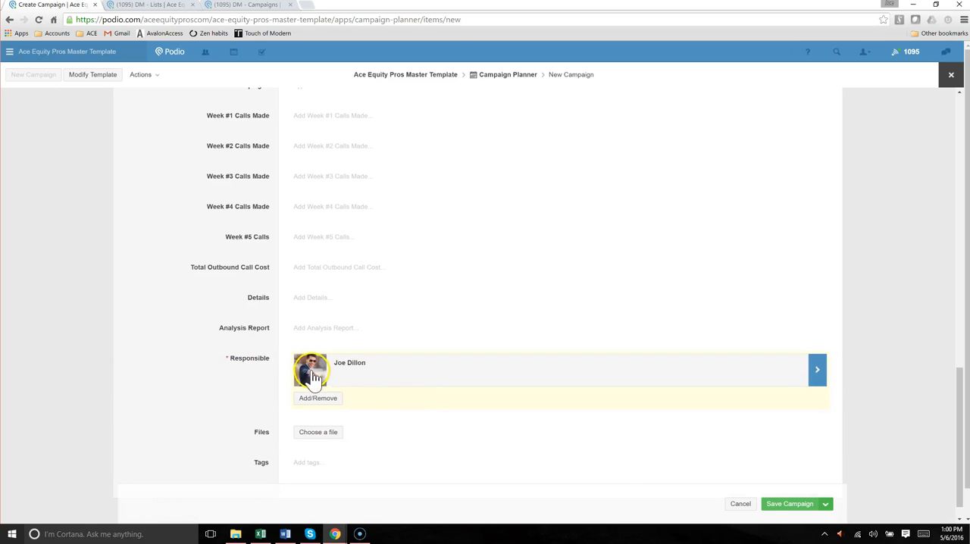
pyautogui.click(772, 504)
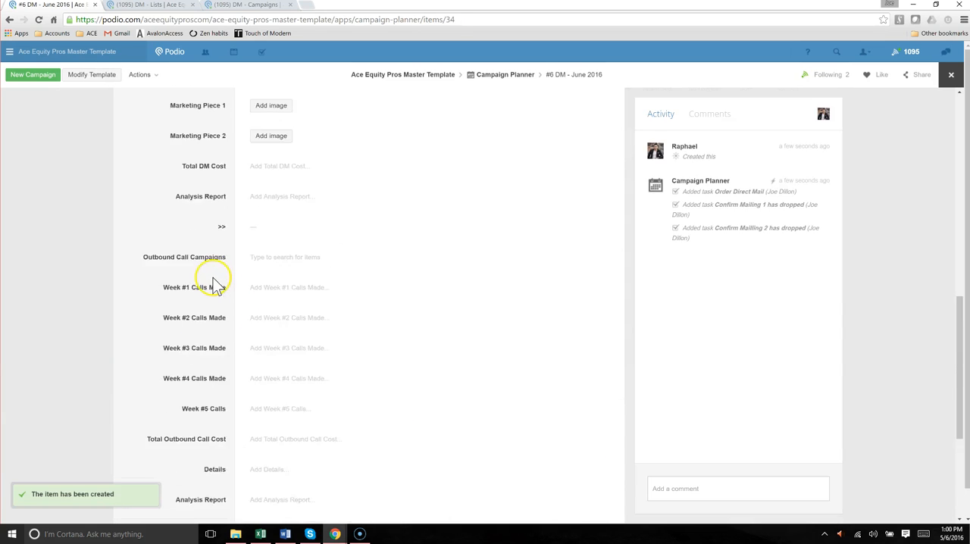
# Reload the saved campaign #6 DM - June 2016 and check the section heading below the number of weeks
pyautogui.scroll(6, 217, 284)
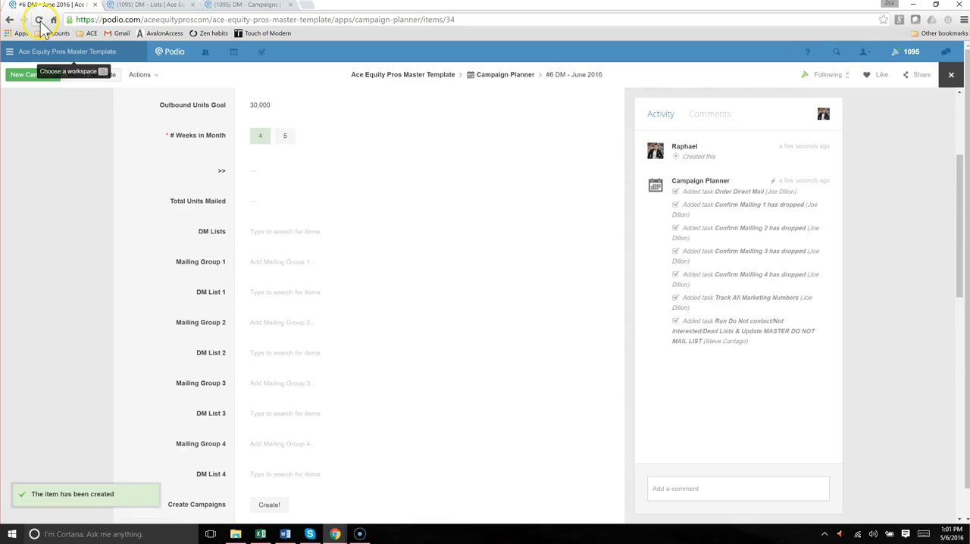
pyautogui.moveTo(206, 170); pyautogui.dragTo(258, 173)
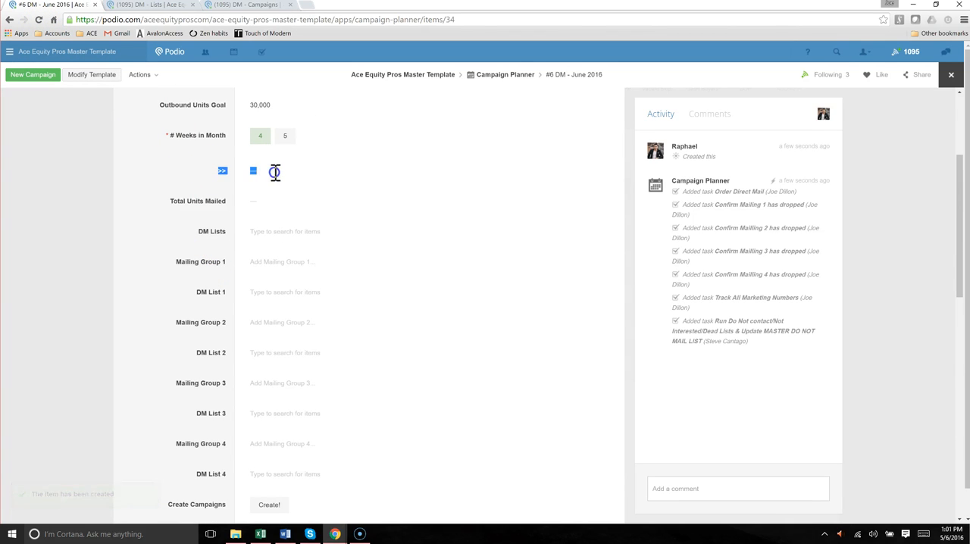
pyautogui.click(200, 170)
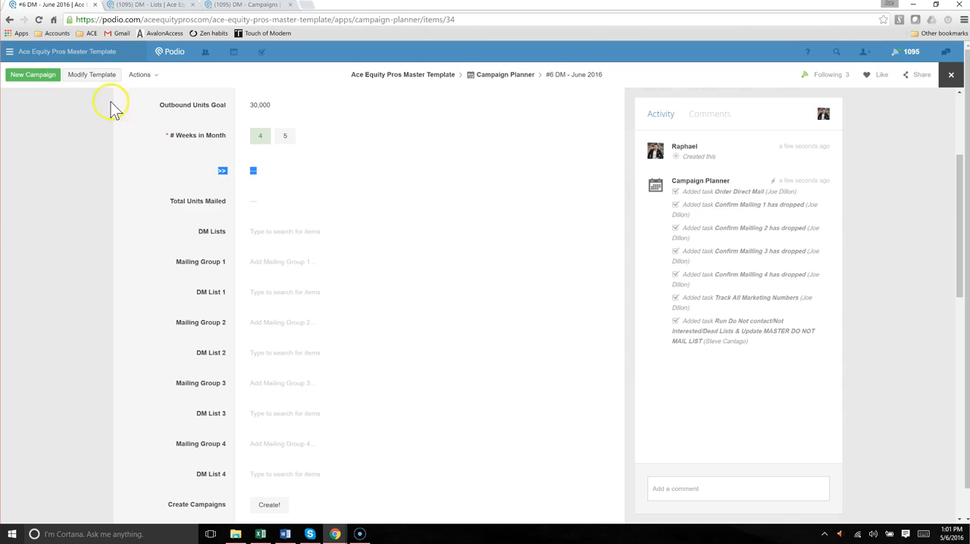
pyautogui.click(40, 21)
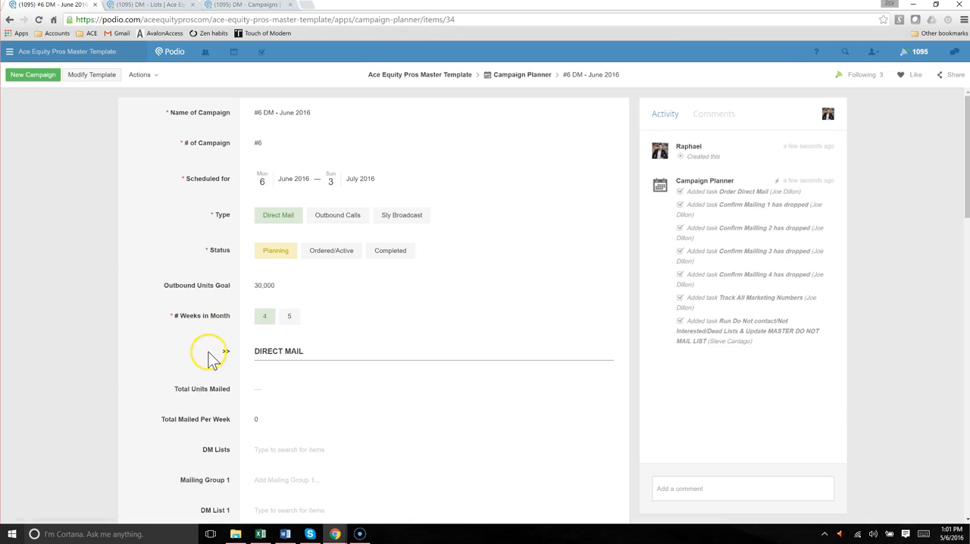
pyautogui.moveTo(205, 353); pyautogui.dragTo(320, 359)
pyautogui.click(188, 350)
# Add TEST LIST 1 and DC High Equity - Vacant Properties 20018 to the campaign's DM Lists
pyautogui.scroll(-3, 182, 331)
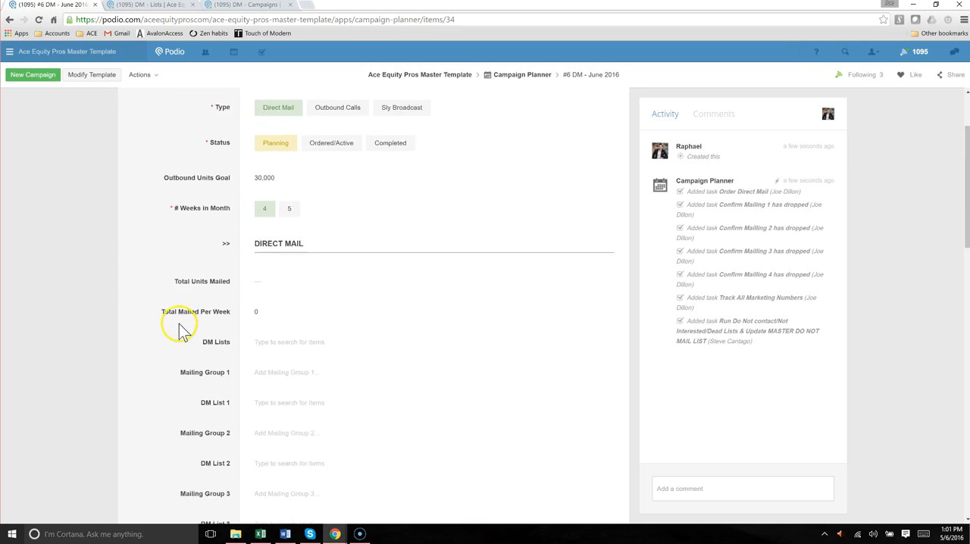
pyautogui.moveTo(259, 147); pyautogui.dragTo(301, 149)
pyautogui.click(212, 176)
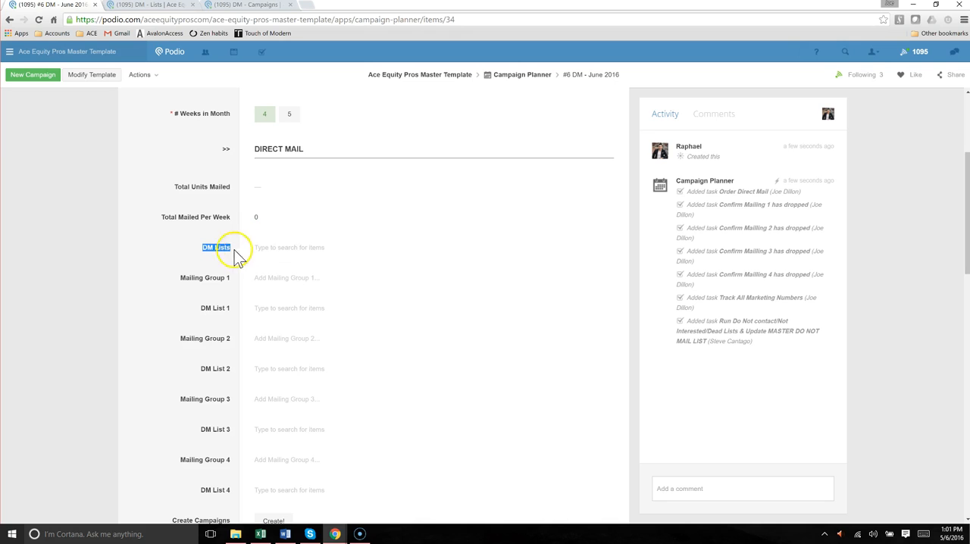
pyautogui.moveTo(243, 252); pyautogui.dragTo(227, 241)
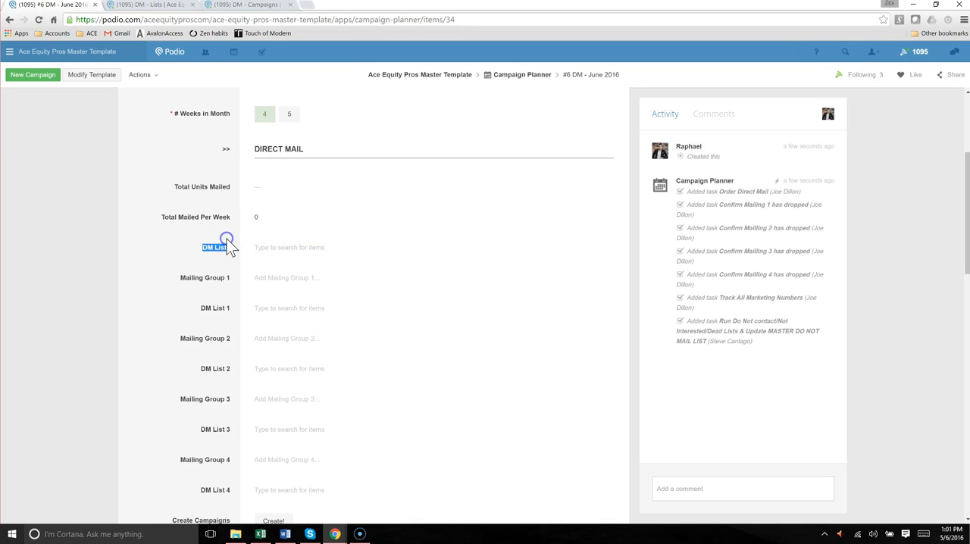
pyautogui.click(273, 255)
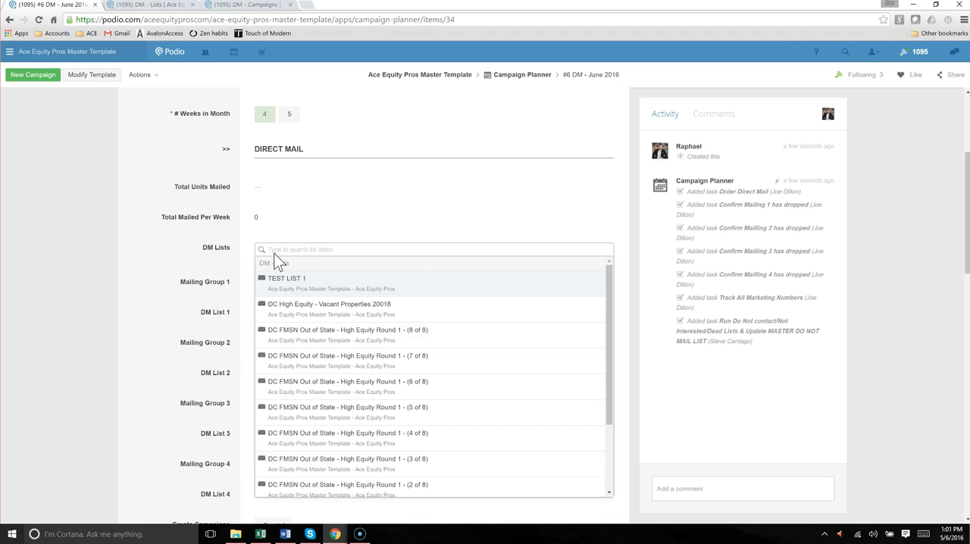
pyautogui.click(309, 279)
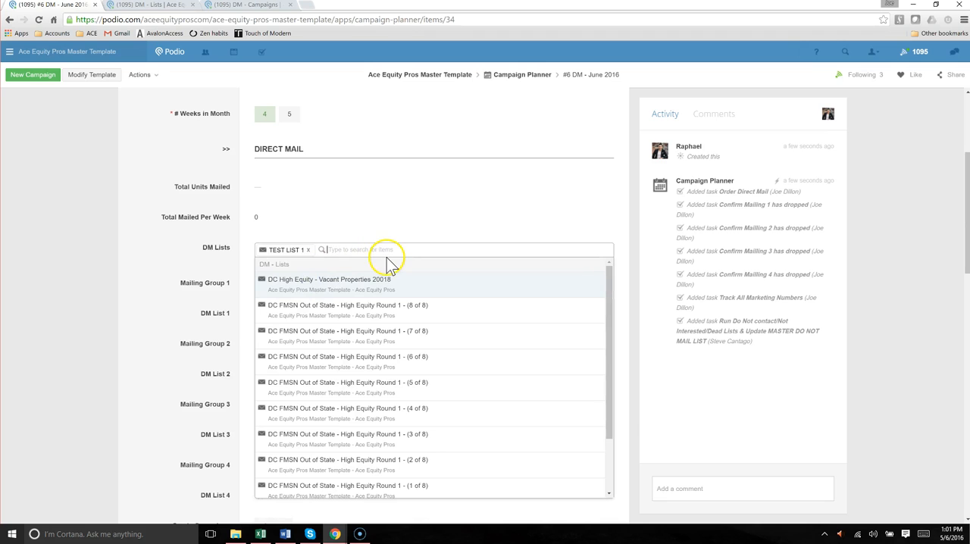
pyautogui.click(338, 298)
# Add DC FMSN Out of State - High Equity Round 1 lists (7 of 8), (5 of 8), (3 of 8) and (4 of 8) to DM Lists and save
pyautogui.click(352, 315)
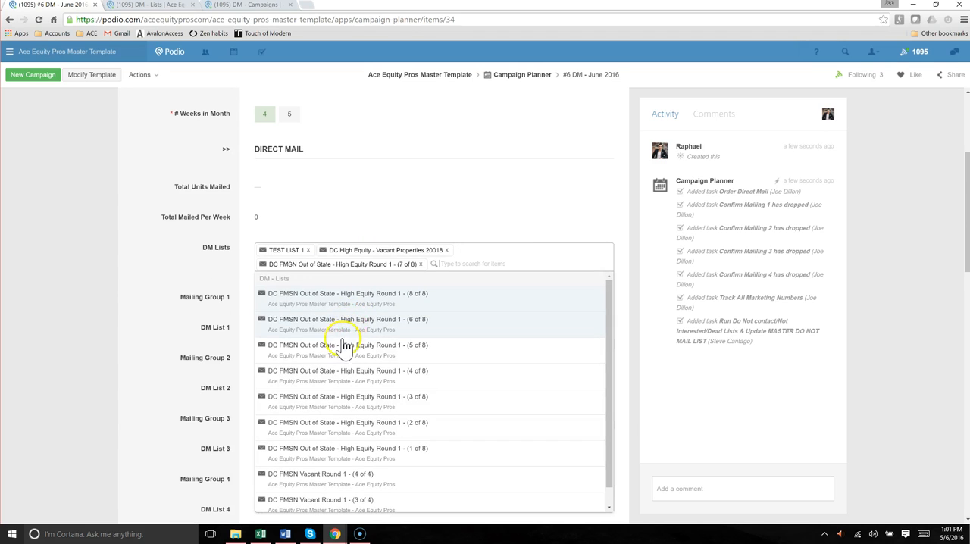
pyautogui.click(345, 347)
pyautogui.click(356, 386)
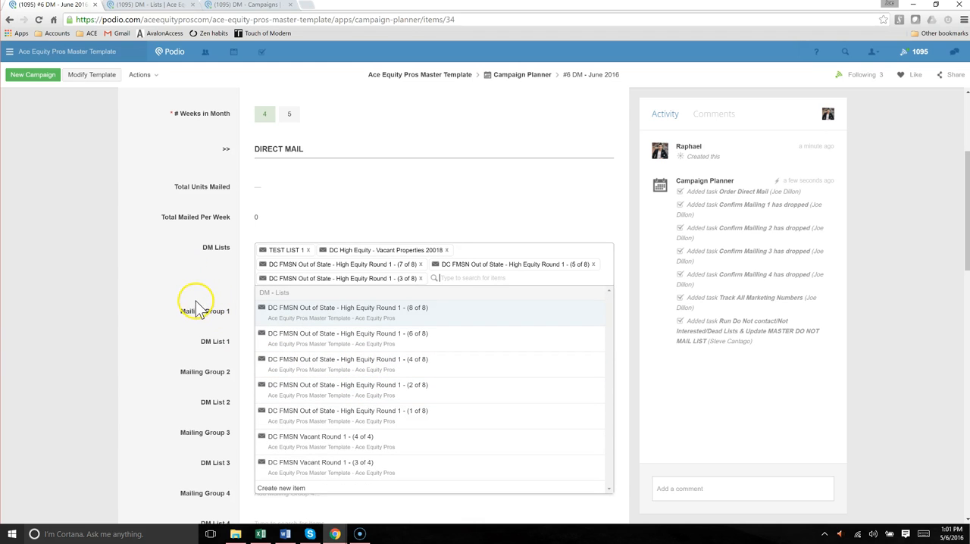
pyautogui.scroll(-2, 297, 388)
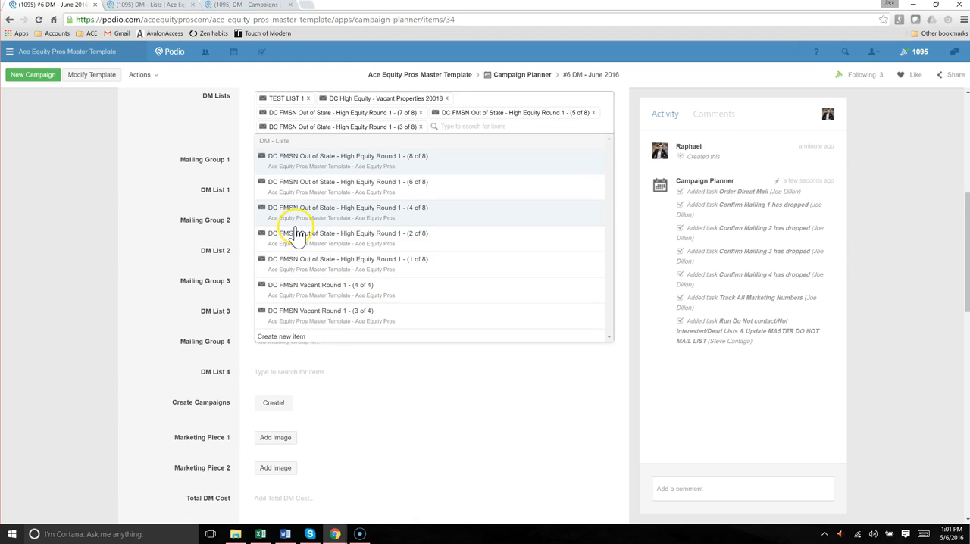
pyautogui.click(297, 224)
pyautogui.click(184, 147)
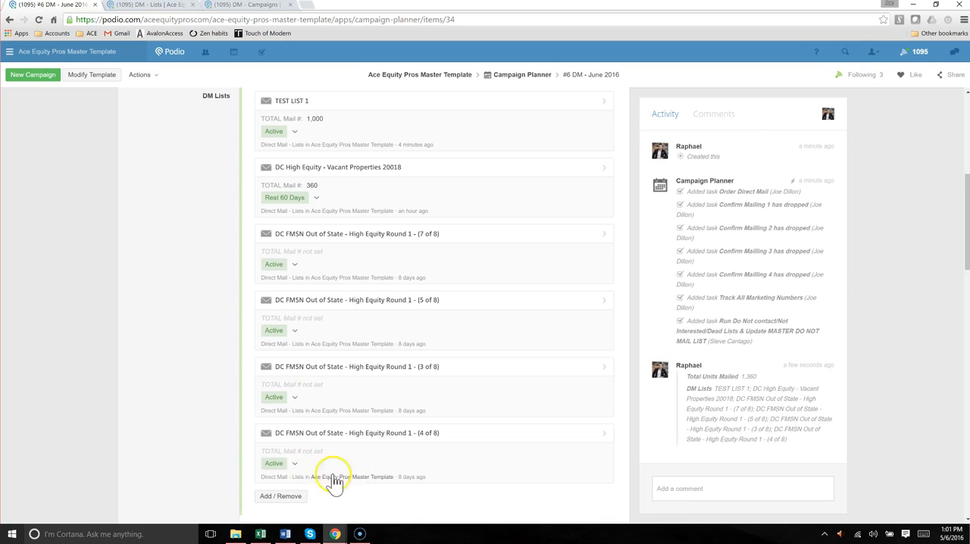
# Compare the campaign's total units mailed with the TOTAL Mail # of each attached direct mail list
pyautogui.scroll(2, 190, 353)
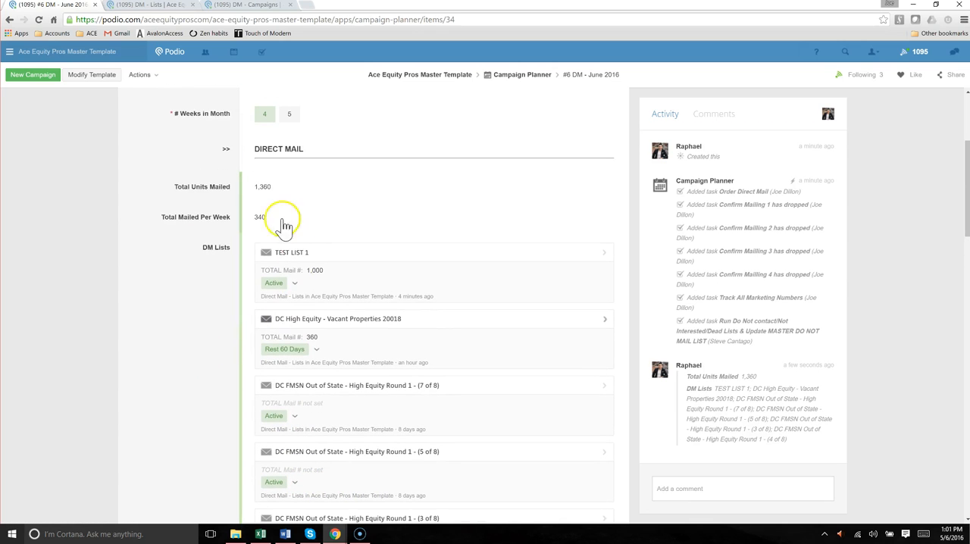
pyautogui.moveTo(190, 185); pyautogui.dragTo(278, 187)
pyautogui.click(600, 427)
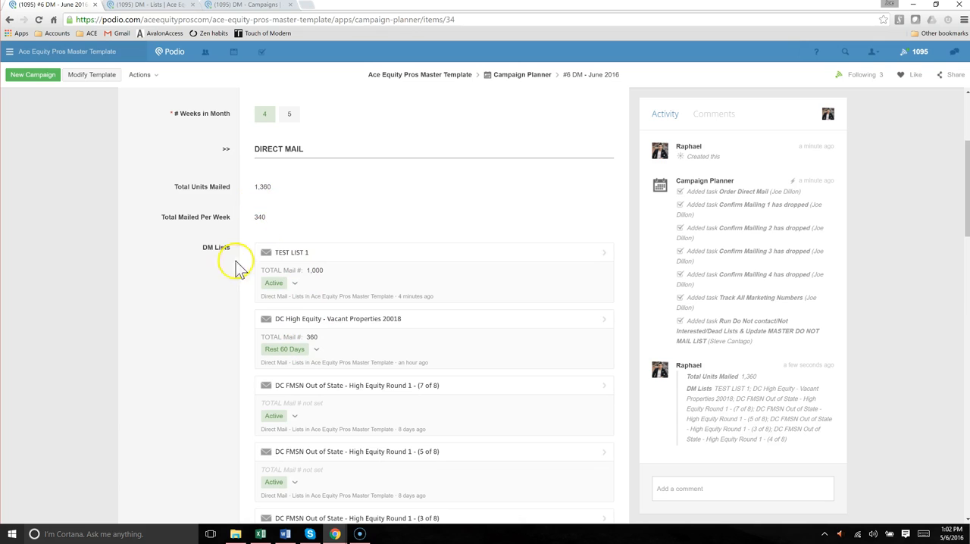
pyautogui.scroll(-2, 184, 320)
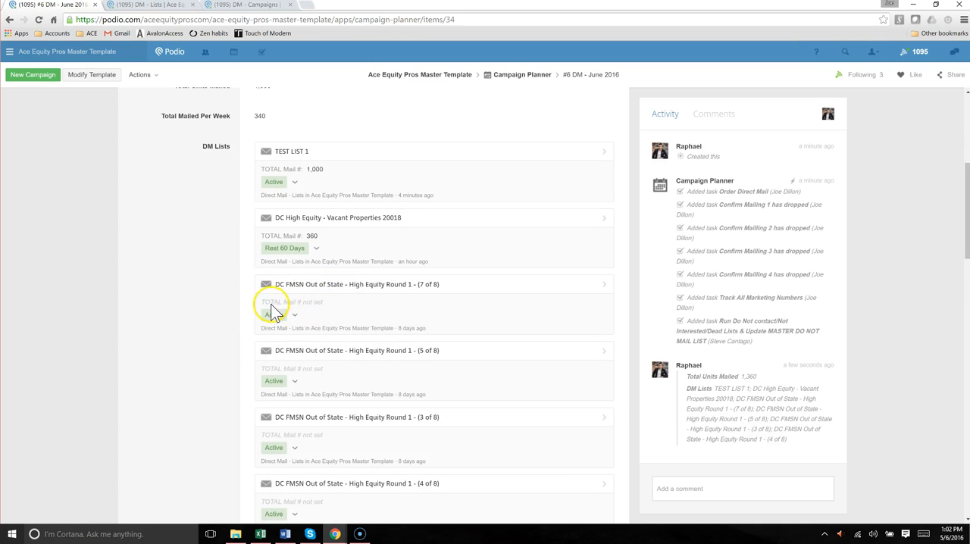
pyautogui.moveTo(277, 303); pyautogui.dragTo(312, 304)
pyautogui.click(235, 302)
pyautogui.scroll(1, 227, 185)
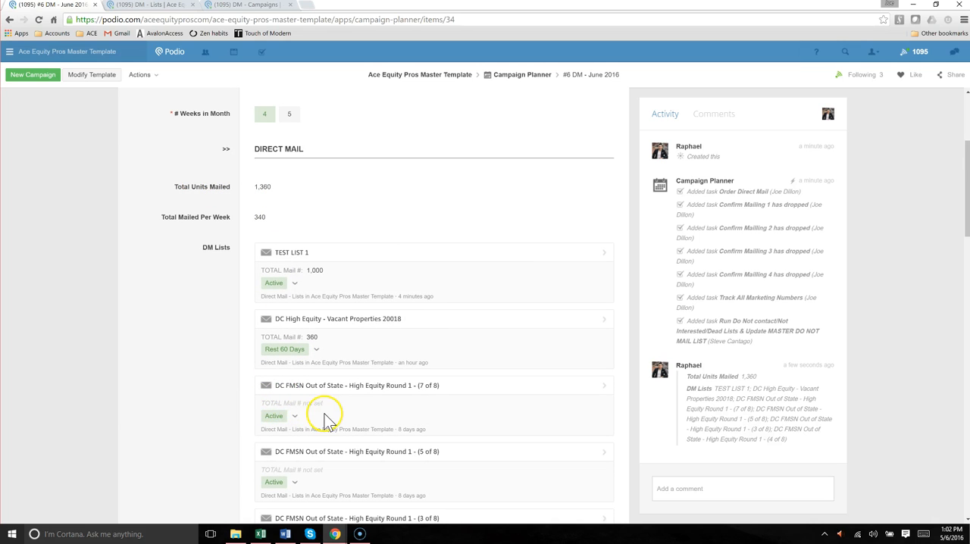
# Open TEST LIST 1 in DM - Lists to check its TOTAL Mail #, and return to the #6 DM - June 2016 campaign
pyautogui.click(163, 6)
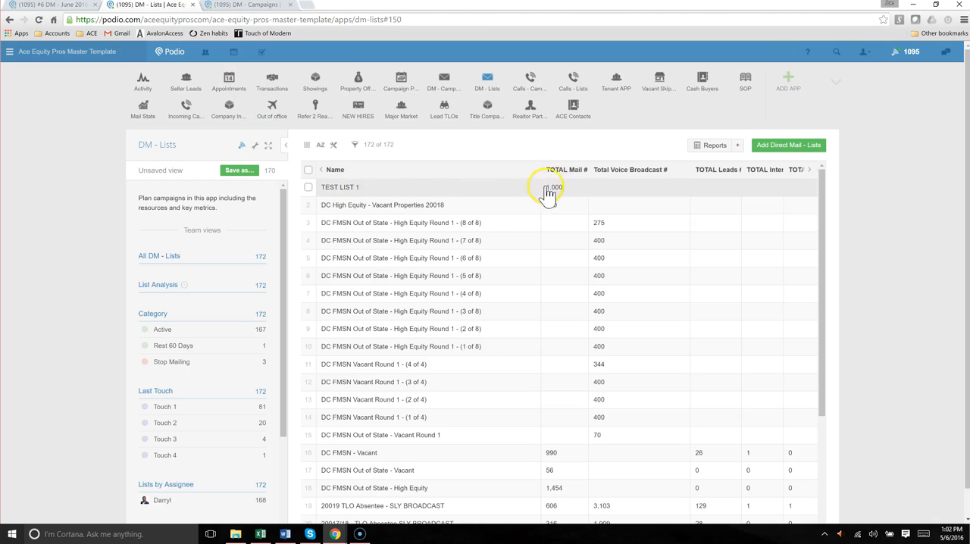
pyautogui.click(489, 190)
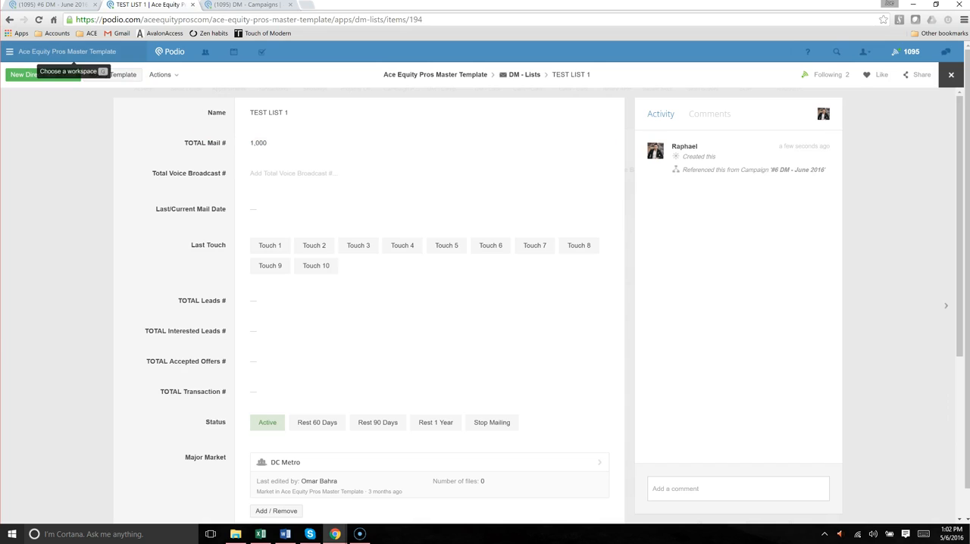
pyautogui.click(52, 11)
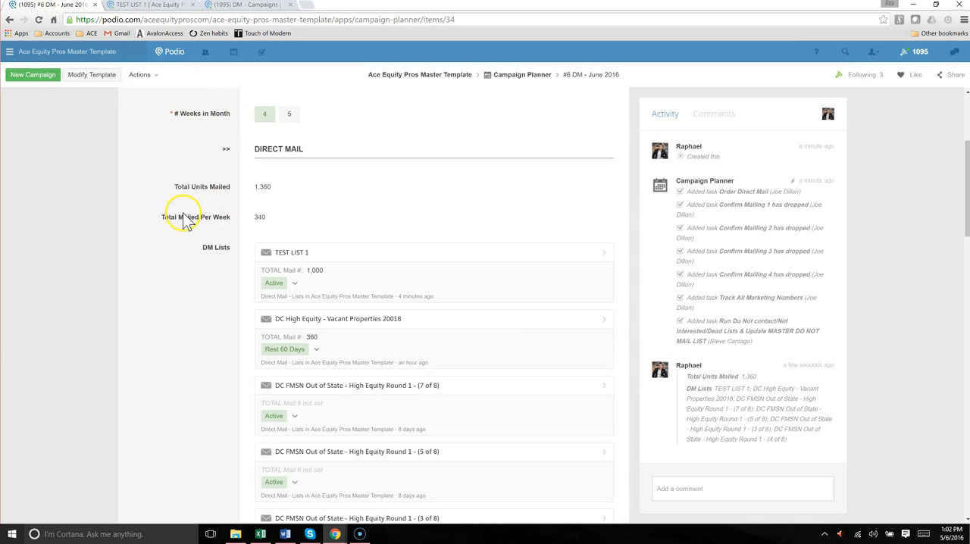
# Check the number of weeks in the month against the total units mailed and total mailed per week
pyautogui.click(266, 118)
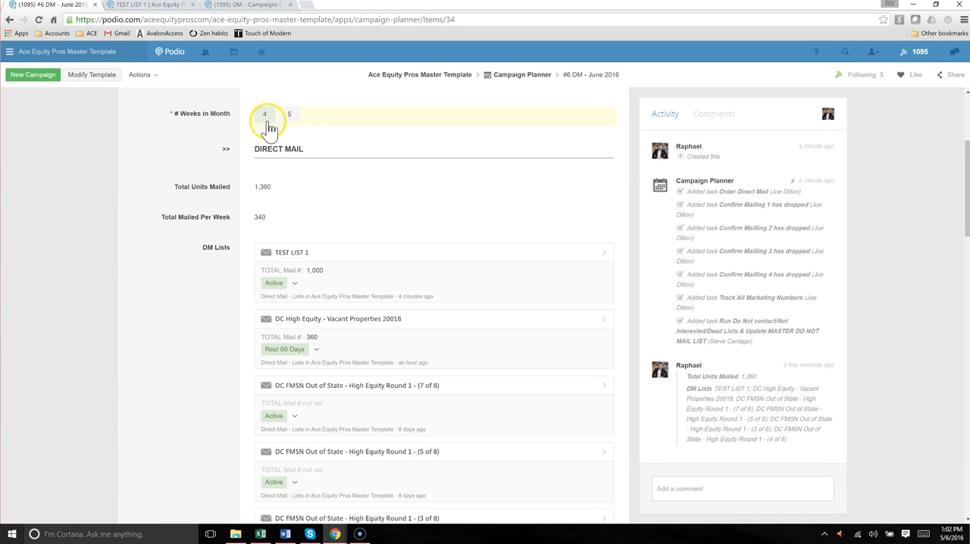
pyautogui.moveTo(152, 216); pyautogui.dragTo(264, 220)
pyautogui.click(159, 226)
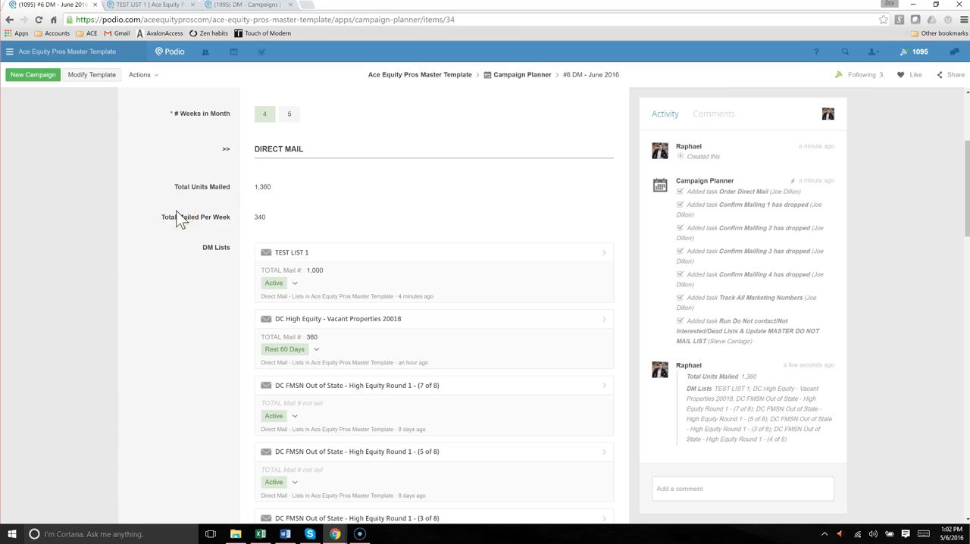
pyautogui.moveTo(173, 186); pyautogui.dragTo(291, 219)
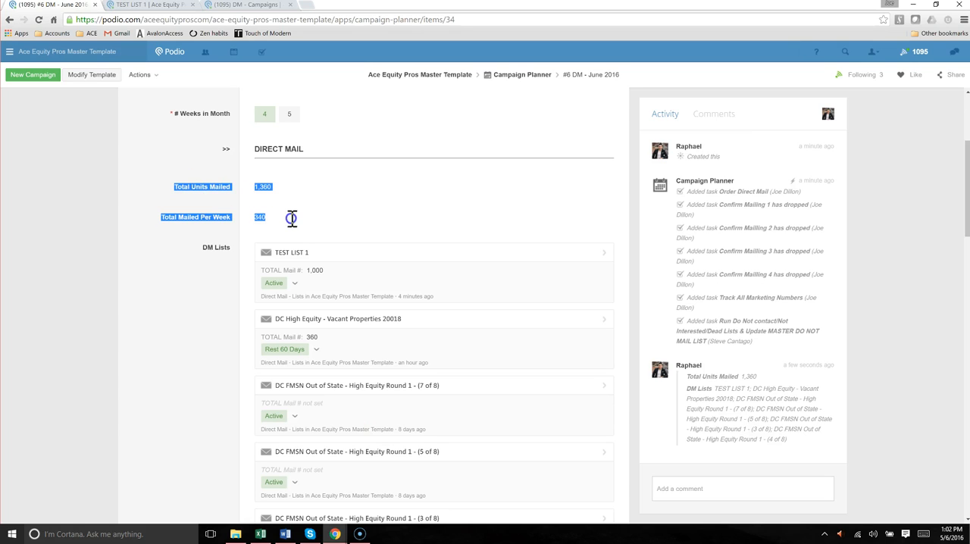
pyautogui.click(277, 222)
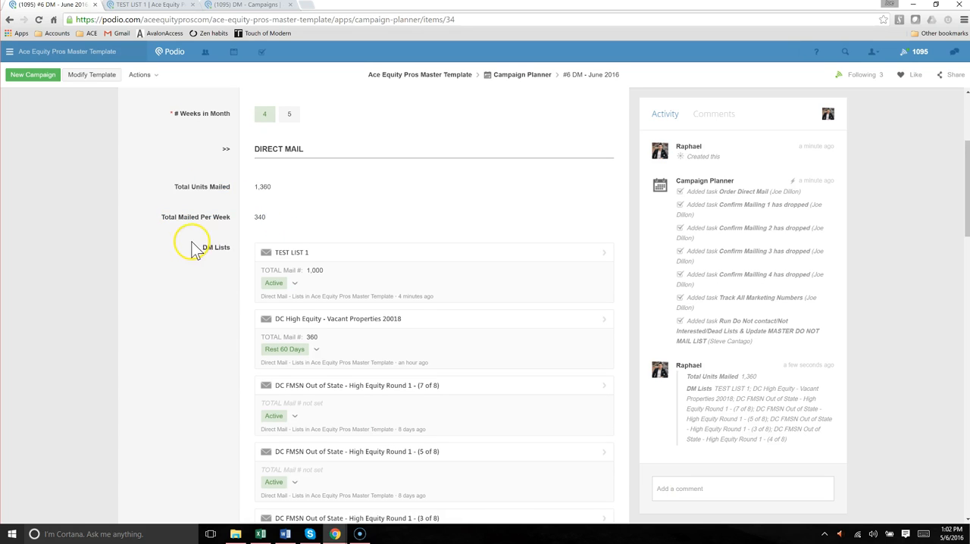
# Remove the four DC FMSN Out of State - High Equity Round 1 lists from the campaign's DM Lists and save
pyautogui.scroll(-1, 191, 249)
pyautogui.scroll(-5, 581, 319)
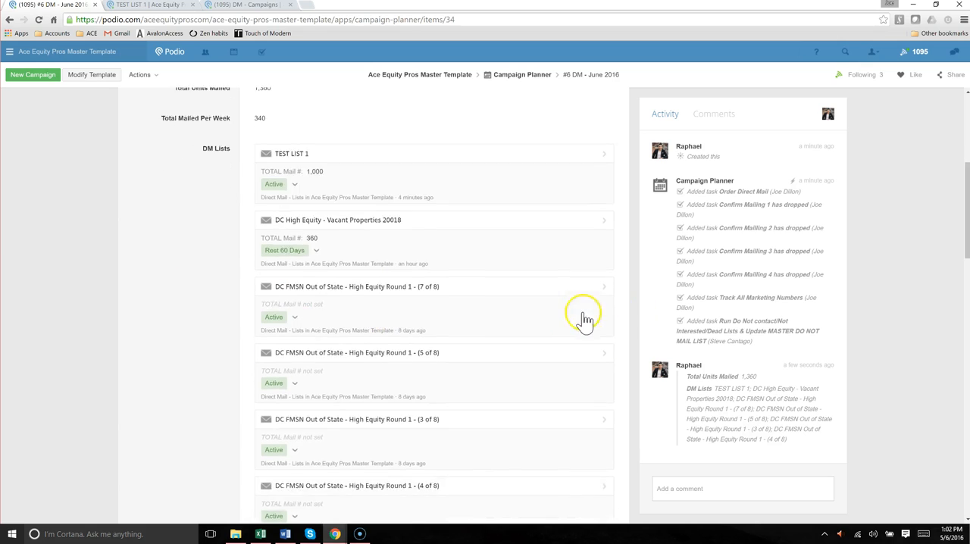
pyautogui.click(287, 352)
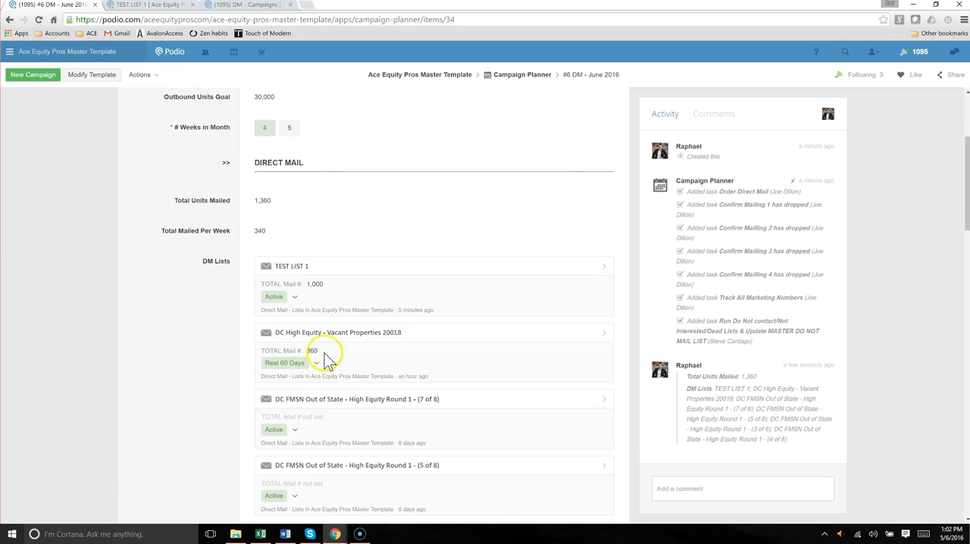
pyautogui.scroll(-2, 390, 344)
pyautogui.scroll(1, 409, 327)
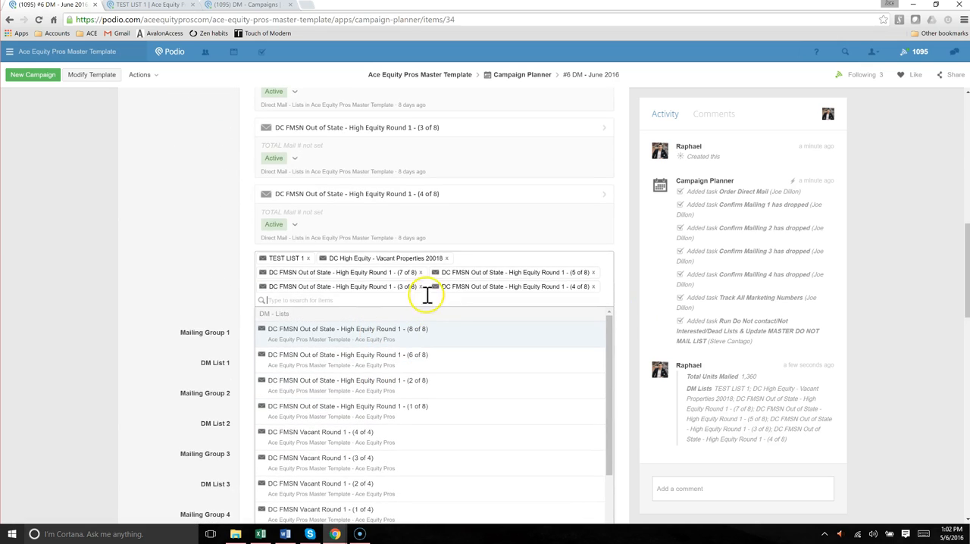
pyautogui.click(420, 272)
pyautogui.click(420, 272)
pyautogui.click(420, 272)
pyautogui.click(422, 272)
pyautogui.click(488, 266)
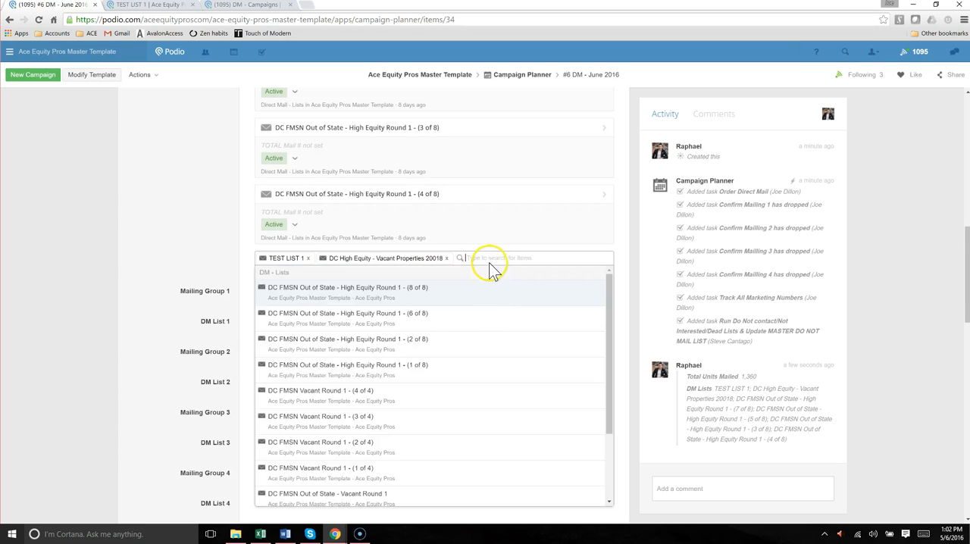
# Add the 20019 - Absentee and 20020 - Owner Occupied lists to DM Lists, save, and check the total units mailed
pyautogui.scroll(-4, 493, 265)
pyautogui.scroll(5, 448, 281)
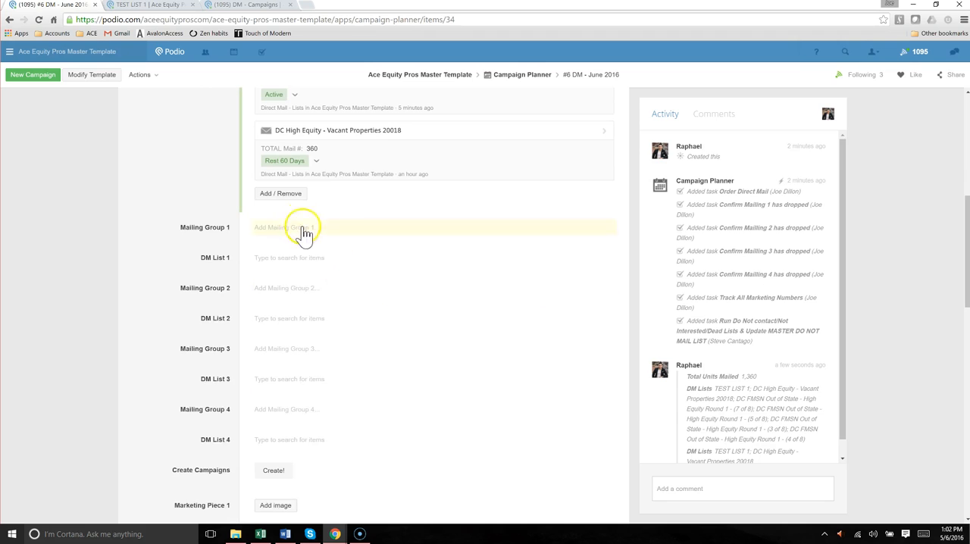
pyautogui.click(288, 201)
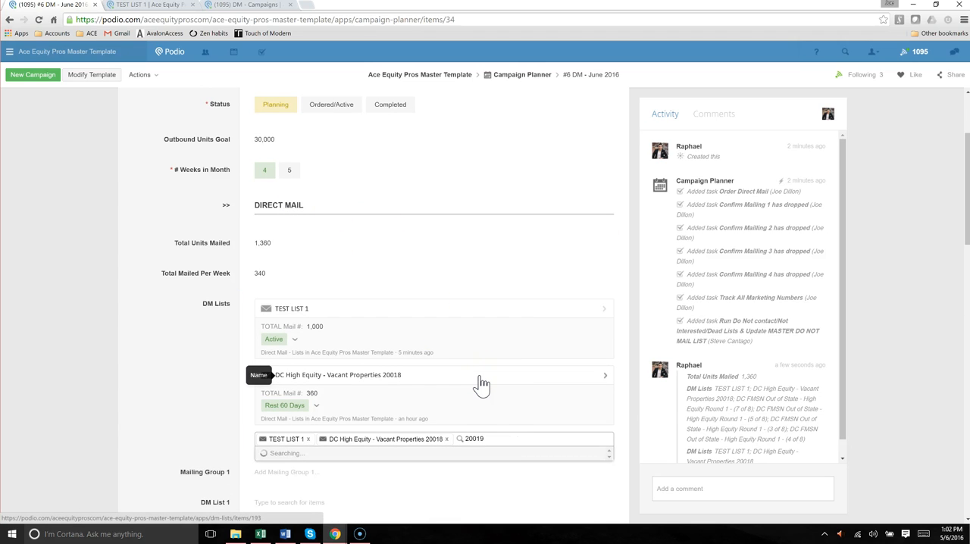
pyautogui.click(328, 468)
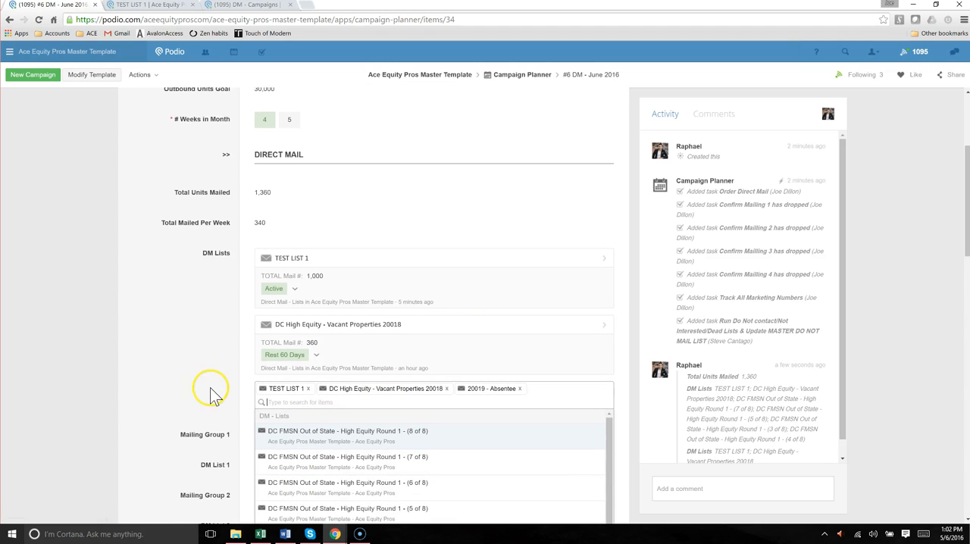
pyautogui.write('20020')
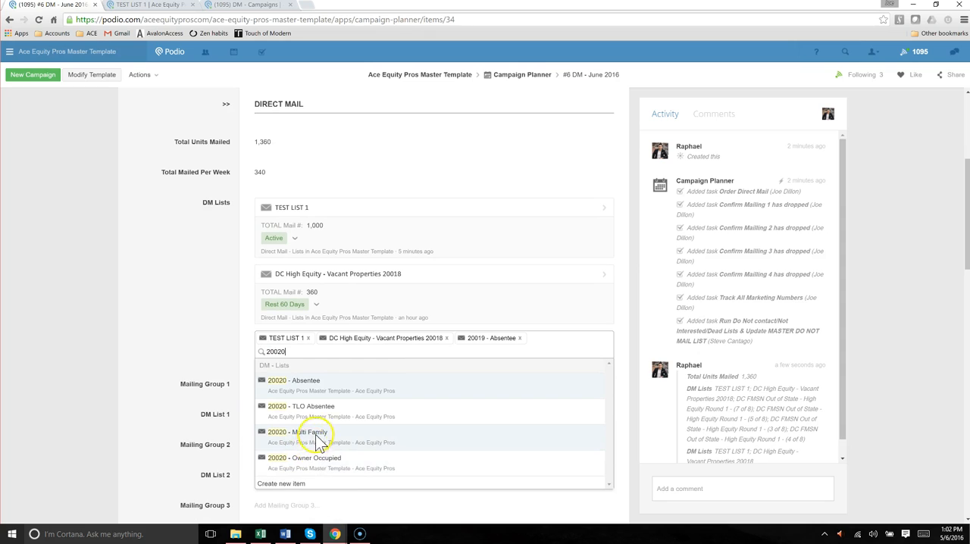
pyautogui.click(322, 457)
pyautogui.click(215, 316)
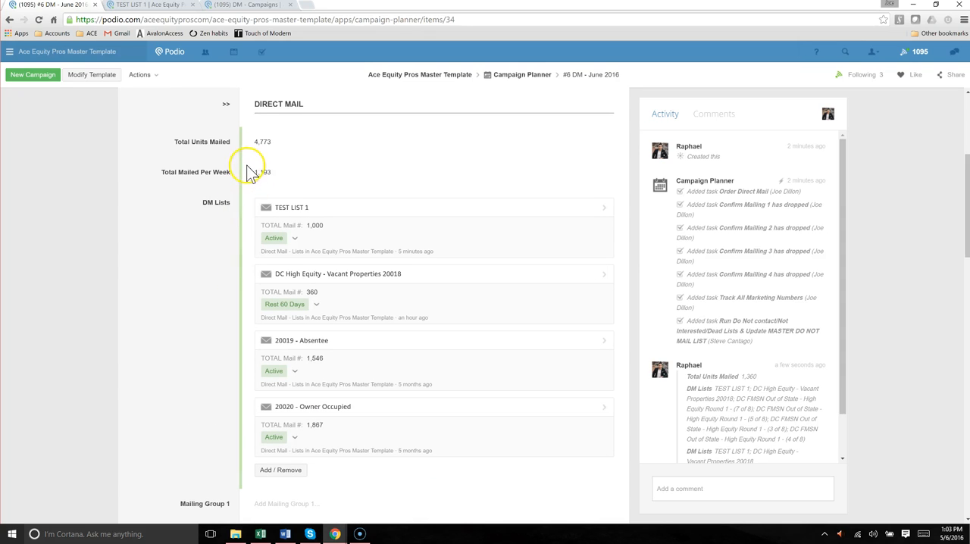
pyautogui.moveTo(253, 141); pyautogui.dragTo(293, 151)
pyautogui.click(292, 151)
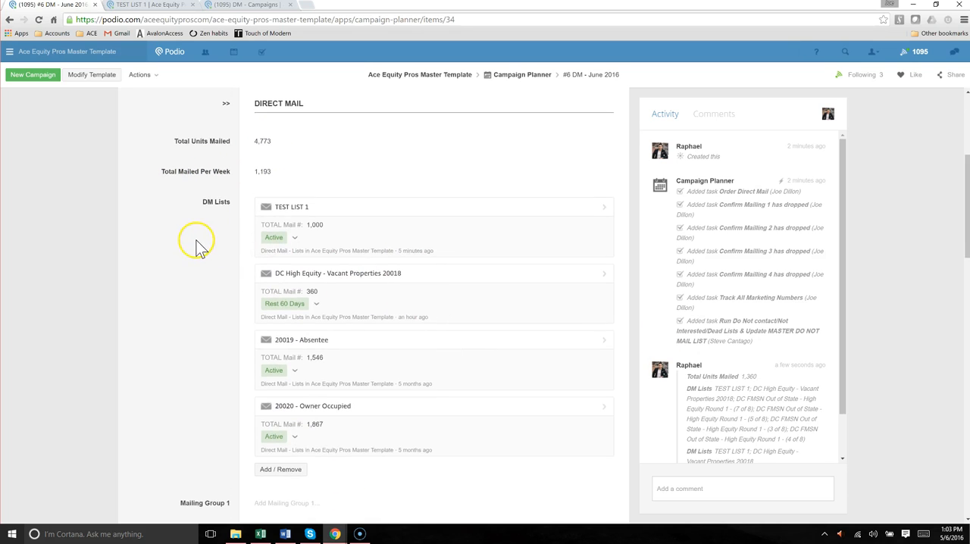
# Set Mailing Group 1 of the #6 DM - June 2016 campaign to Postcard v5 Pink
pyautogui.scroll(-2, 198, 248)
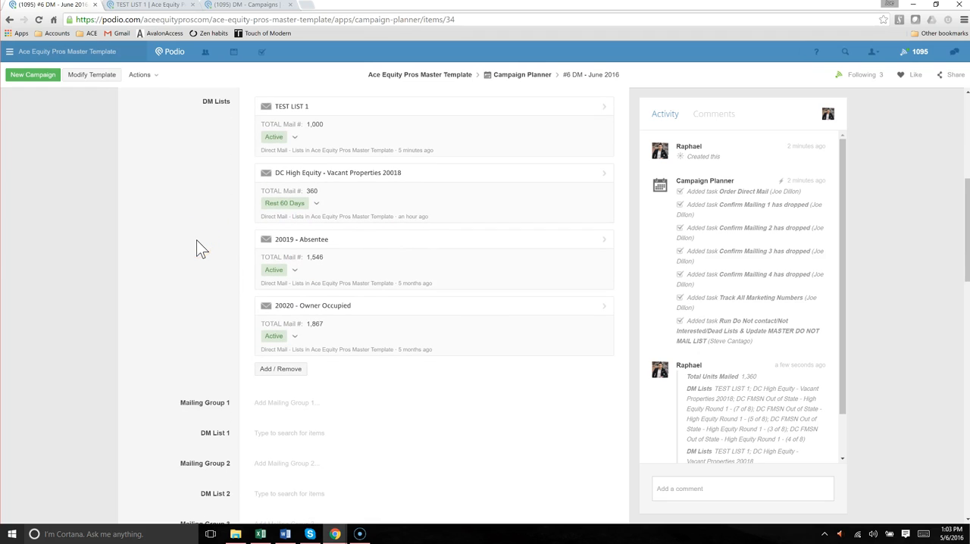
pyautogui.scroll(-1, 198, 241)
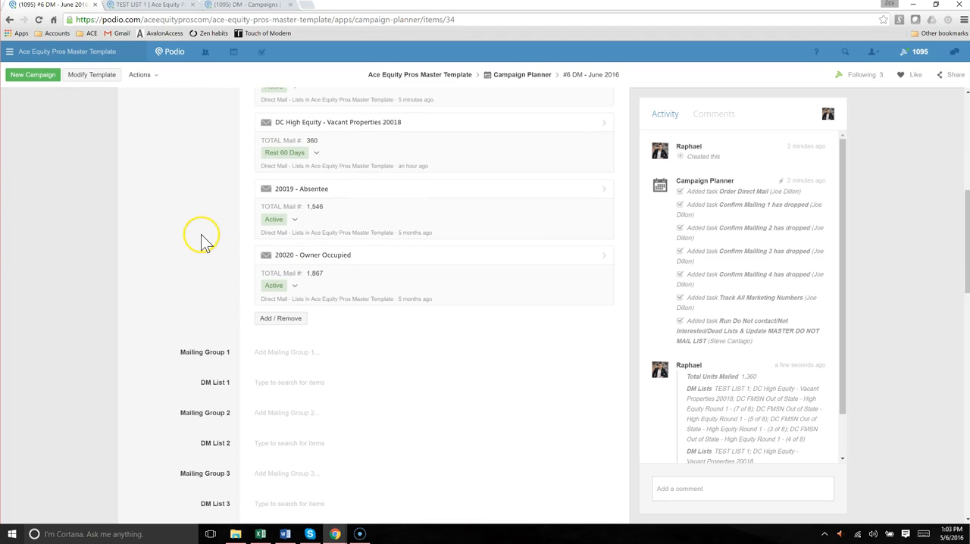
pyautogui.scroll(-1, 202, 242)
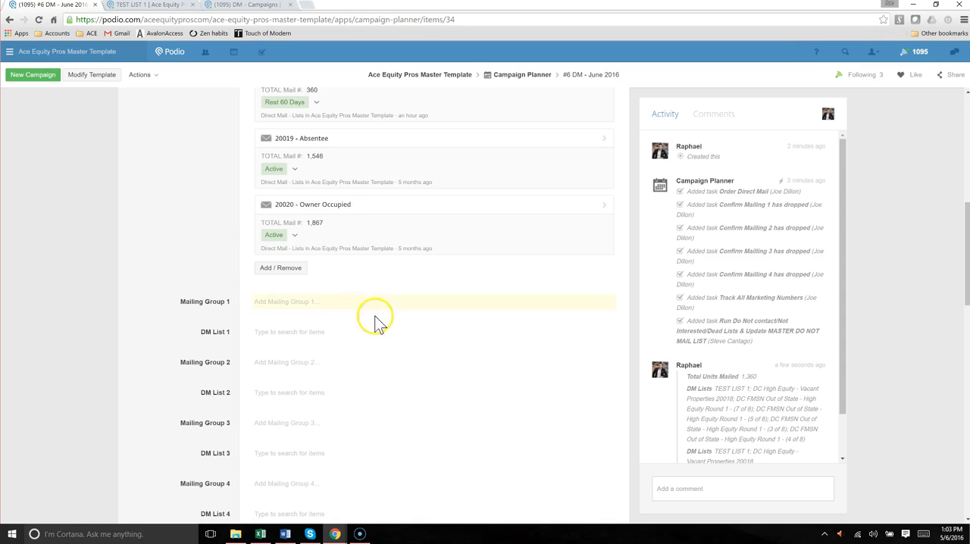
pyautogui.moveTo(193, 303); pyautogui.dragTo(234, 372)
pyautogui.click(235, 360)
pyautogui.scroll(2, 222, 318)
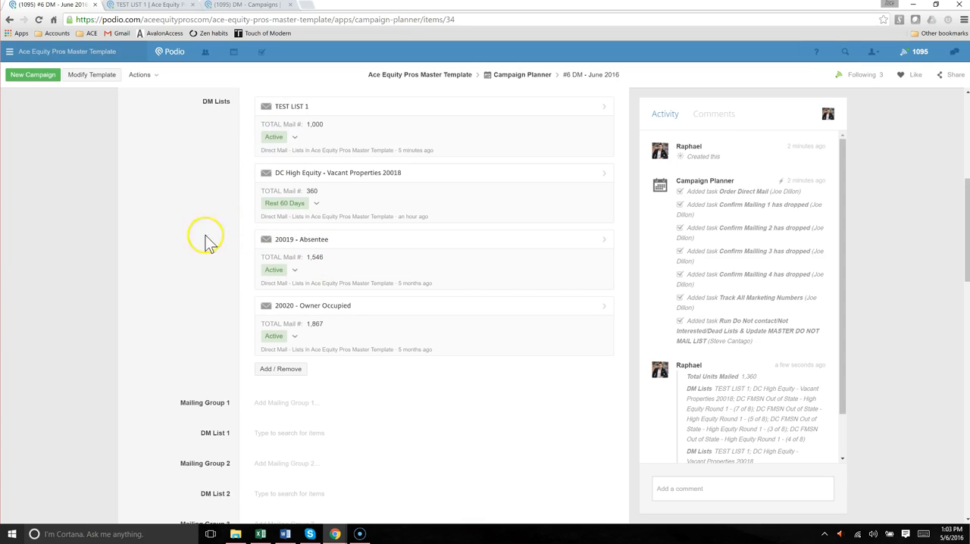
pyautogui.click(288, 403)
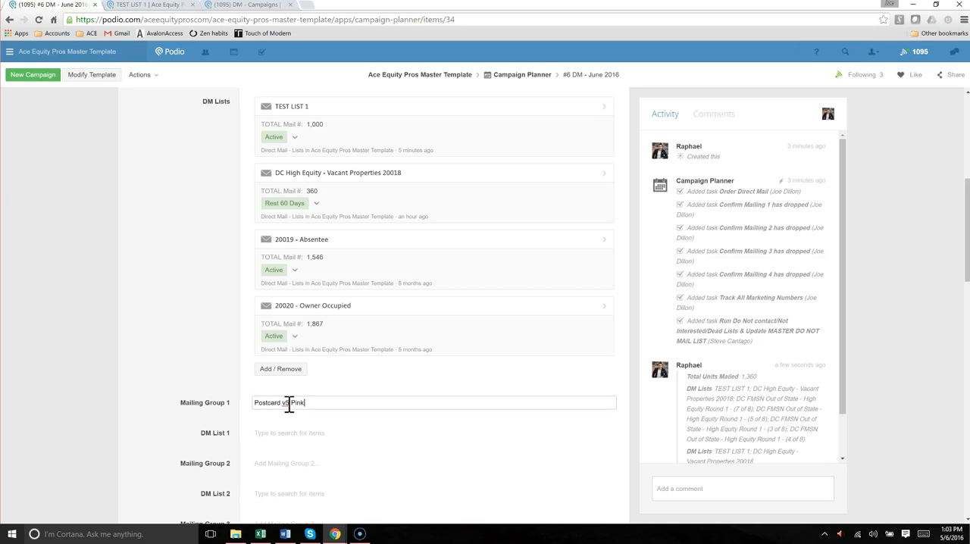
# Find the 20019 - Absentee list and attach it to DM List 1
pyautogui.click(292, 433)
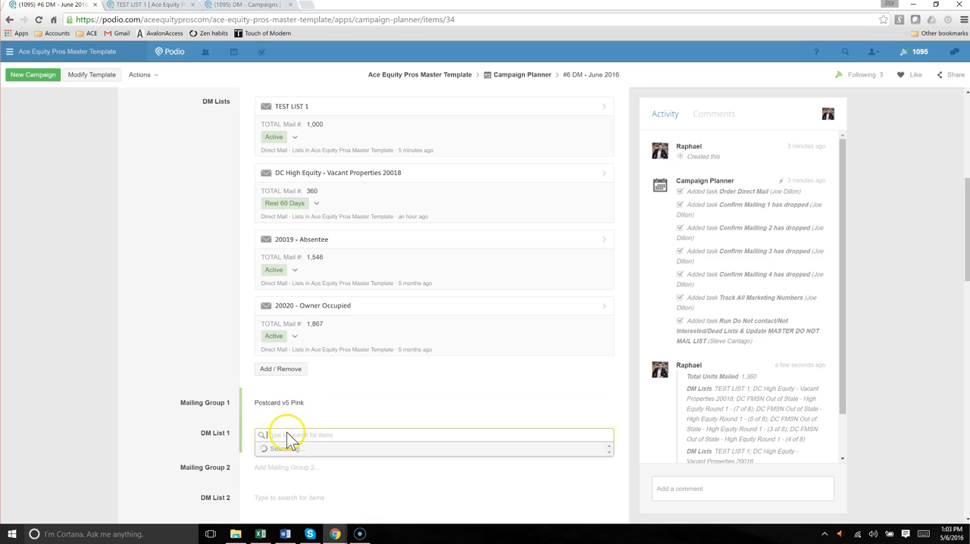
pyautogui.scroll(-1, 215, 447)
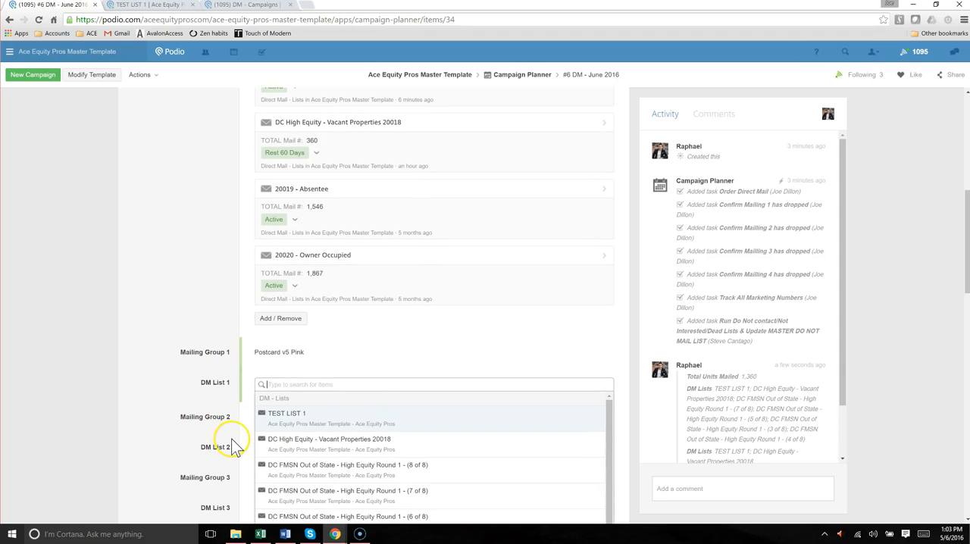
pyautogui.write('20019')
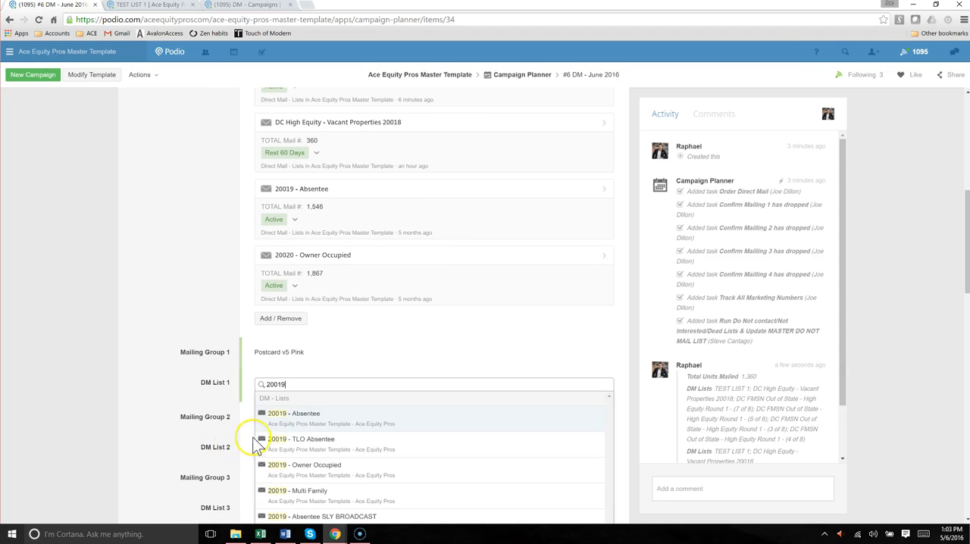
pyautogui.click(276, 421)
pyautogui.click(197, 334)
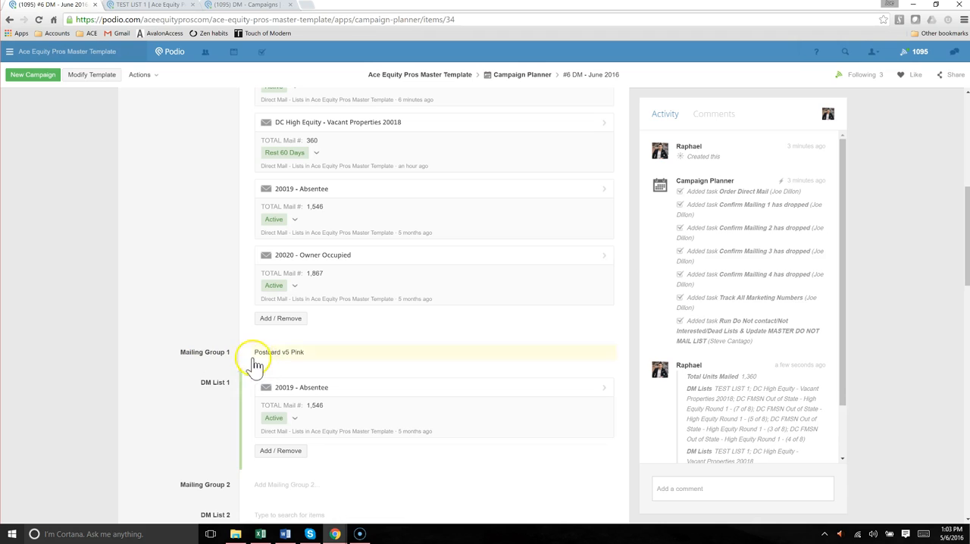
# Add TEST LIST 1 and DC High Equity - Vacant Properties 20018 to DM List 2
pyautogui.scroll(1, 219, 321)
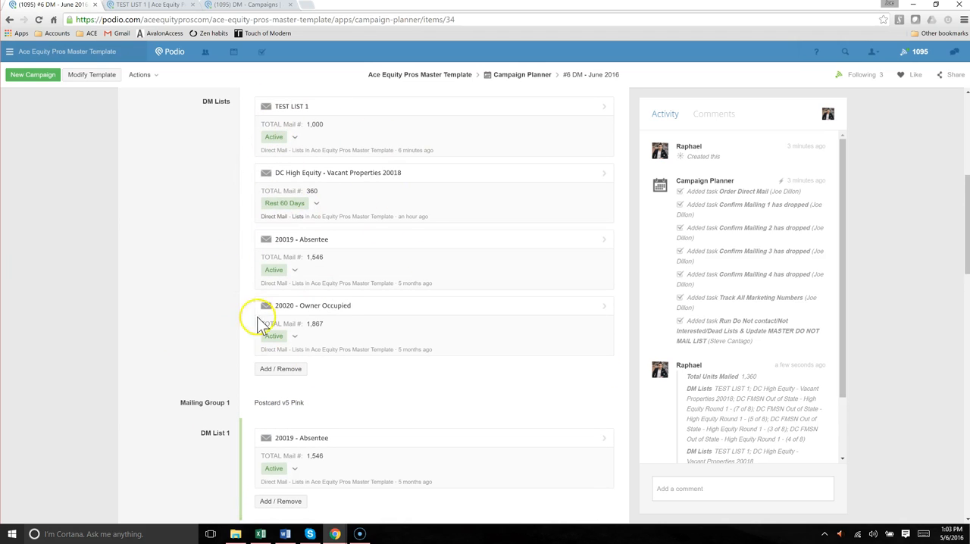
pyautogui.scroll(-3, 199, 362)
pyautogui.click(278, 385)
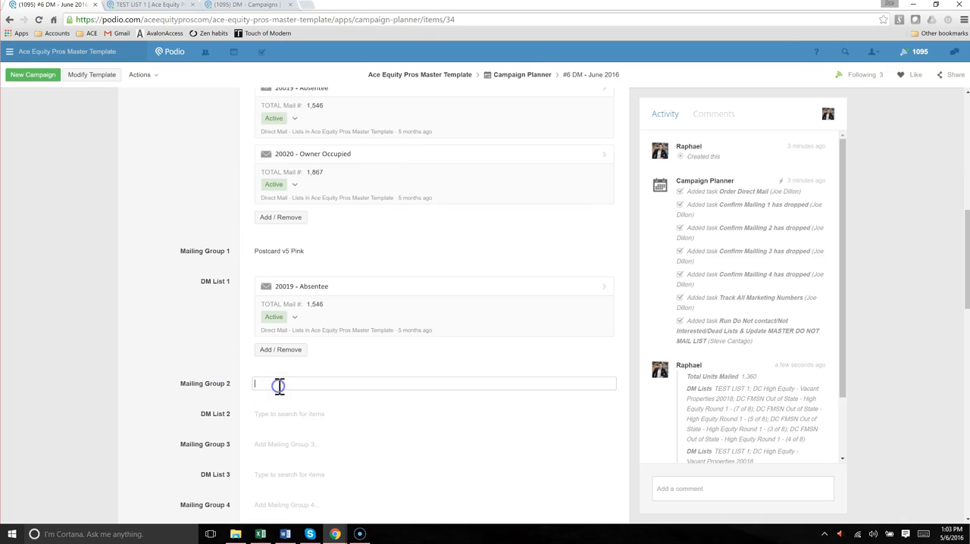
pyautogui.scroll(3, 257, 383)
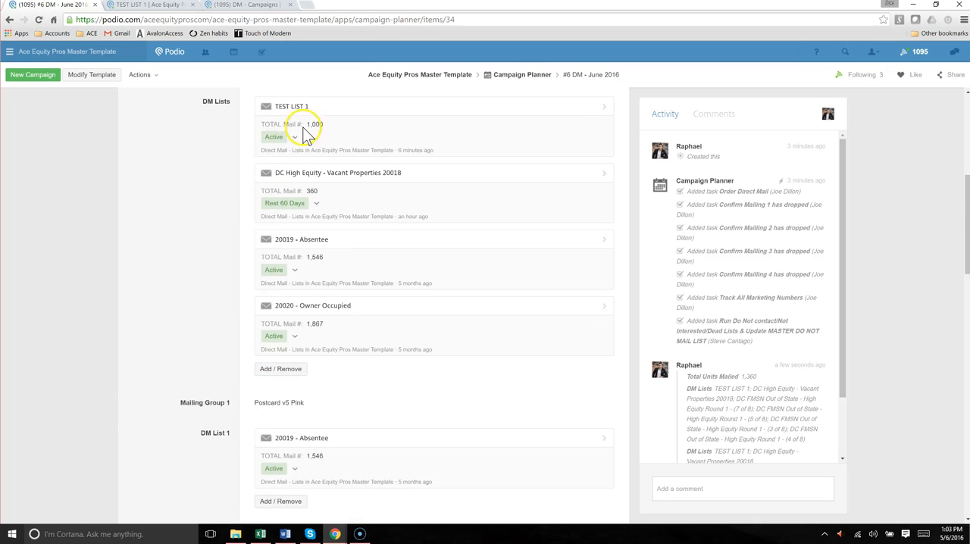
pyautogui.write('t')
pyautogui.scroll(-4, 220, 197)
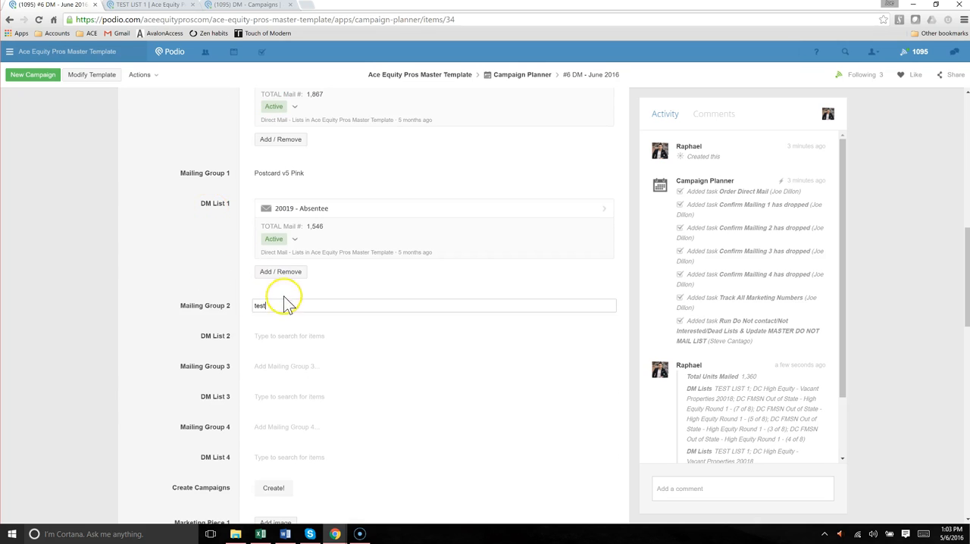
pyautogui.click(256, 336)
pyautogui.click(296, 369)
pyautogui.scroll(2, 350, 333)
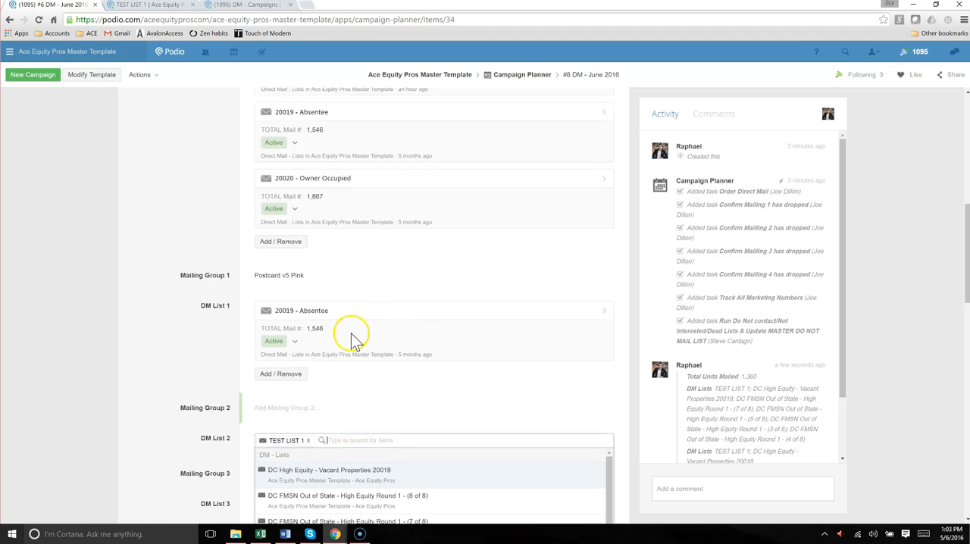
pyautogui.scroll(-1, 350, 333)
pyautogui.click(336, 419)
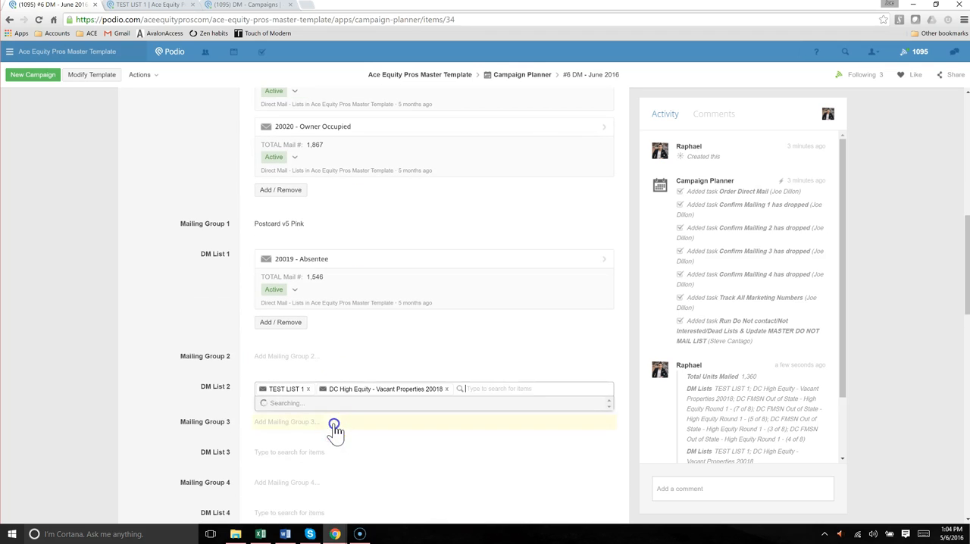
# Add the 20020 - Owner Occupied list to DM List 2 and close the list selection
pyautogui.scroll(-1, 190, 353)
pyautogui.scroll(2, 205, 350)
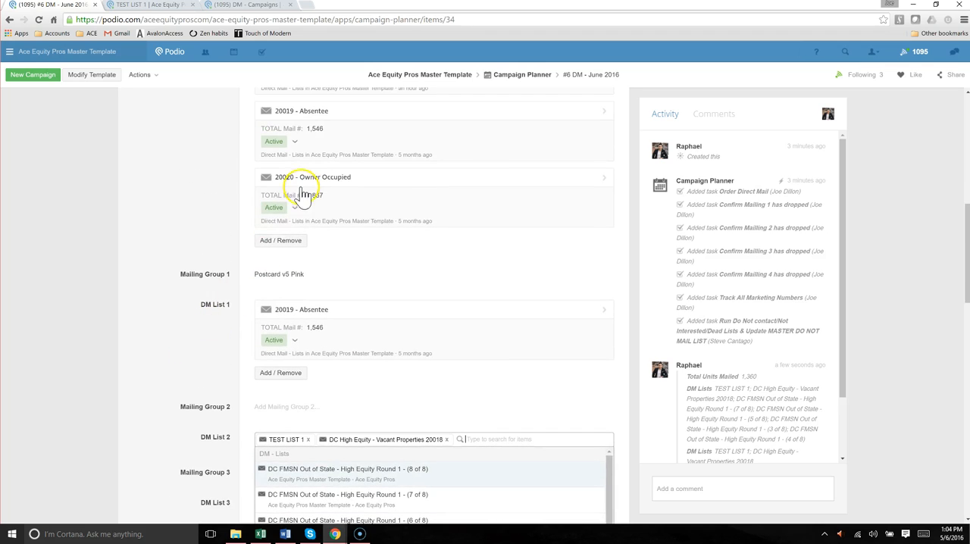
pyautogui.scroll(-1, 243, 270)
pyautogui.write('20020')
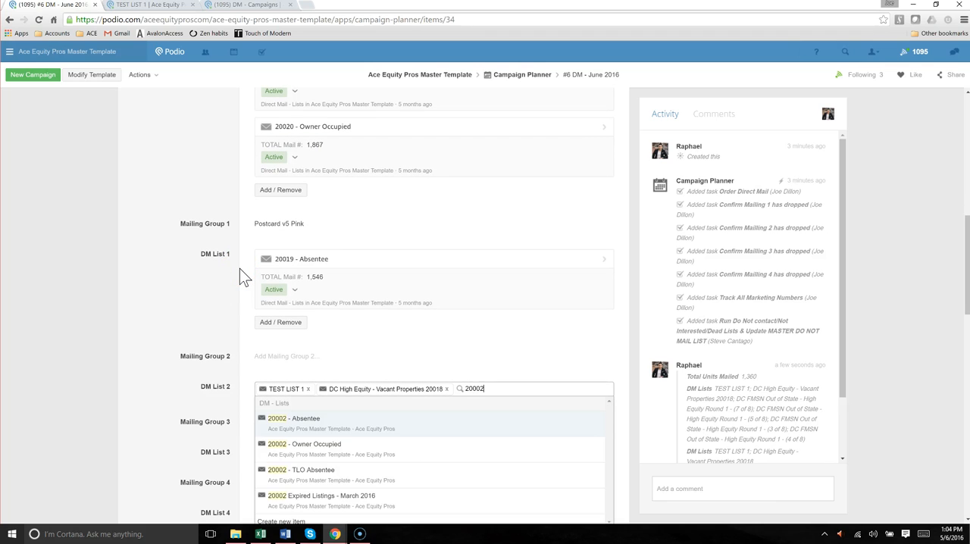
pyautogui.scroll(-1, 250, 284)
pyautogui.click(299, 445)
pyautogui.click(212, 296)
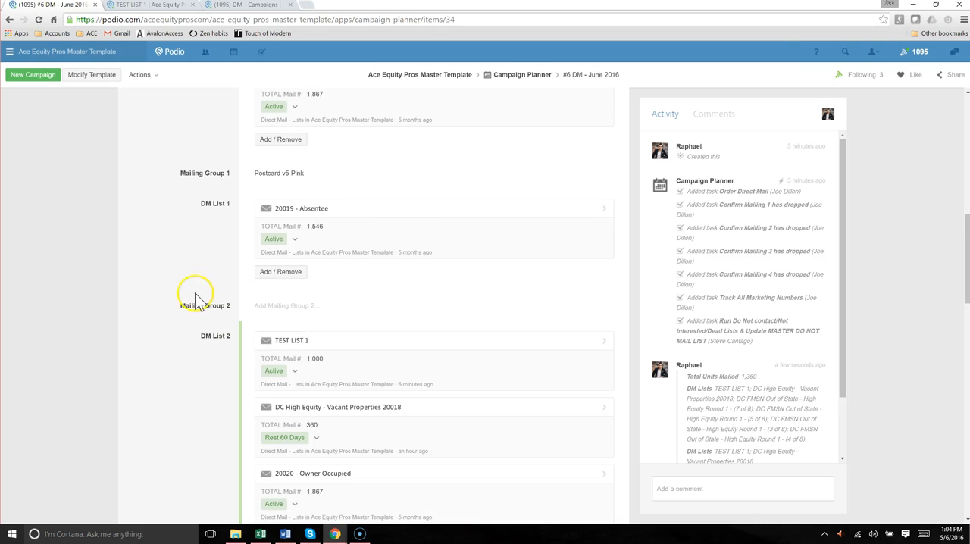
# Set Mailing Group 2 to Postcard v5 Pink / Postcard v5 Yellow
pyautogui.scroll(-2, 207, 329)
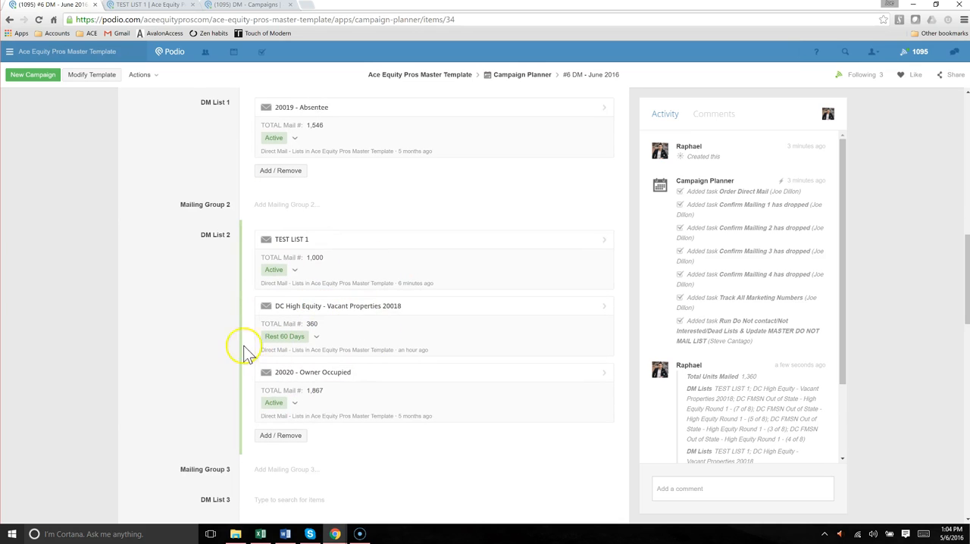
pyautogui.scroll(1, 292, 299)
pyautogui.click(288, 255)
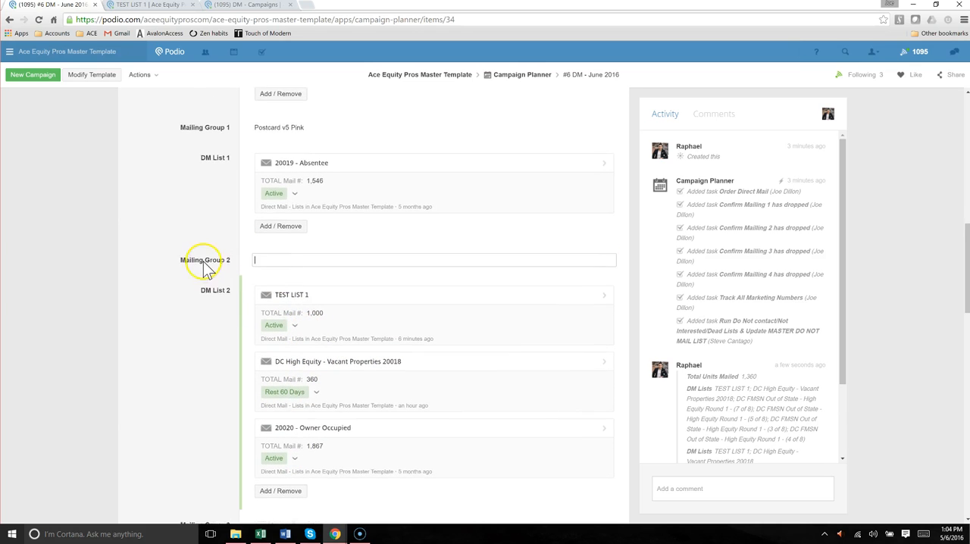
pyautogui.scroll(1, 212, 261)
pyautogui.scroll(1, 279, 348)
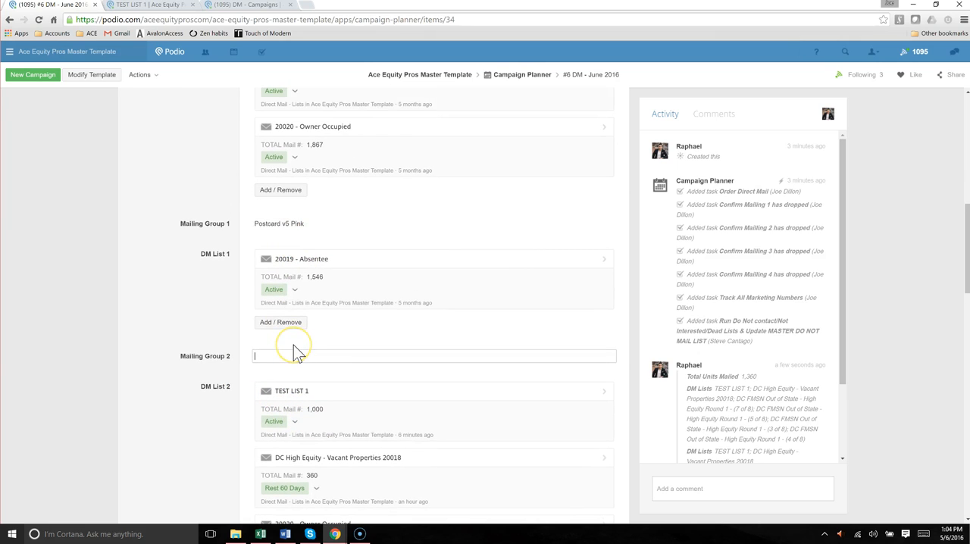
pyautogui.write('Postcard v5 Pink /')
pyautogui.hotkey('ctrl', 'a')
pyautogui.press('Home')
pyautogui.write('ostcard v5 Yellow')
pyautogui.click(304, 343)
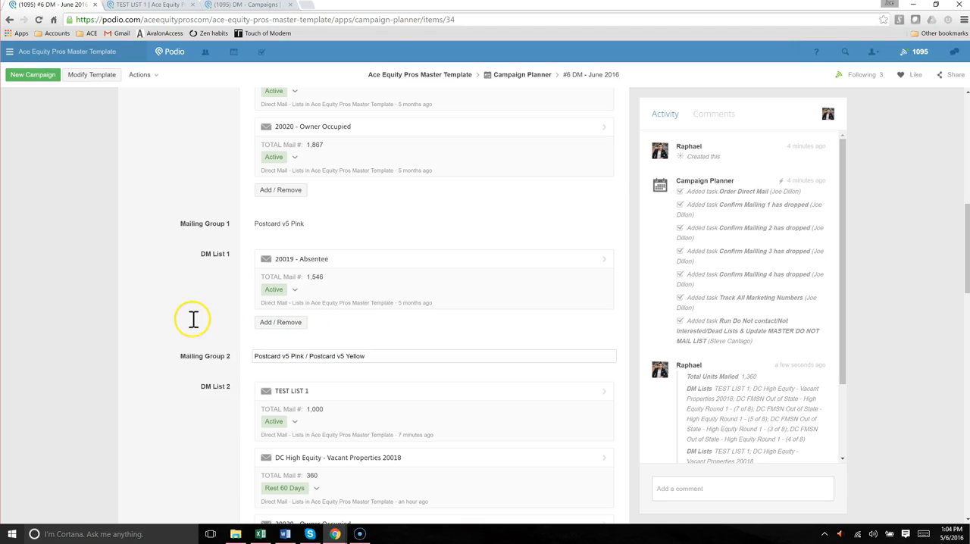
# Review the campaign's DM Lists against the postcards and lists assigned to Mailing Groups 1 and 2
pyautogui.scroll(1, 206, 309)
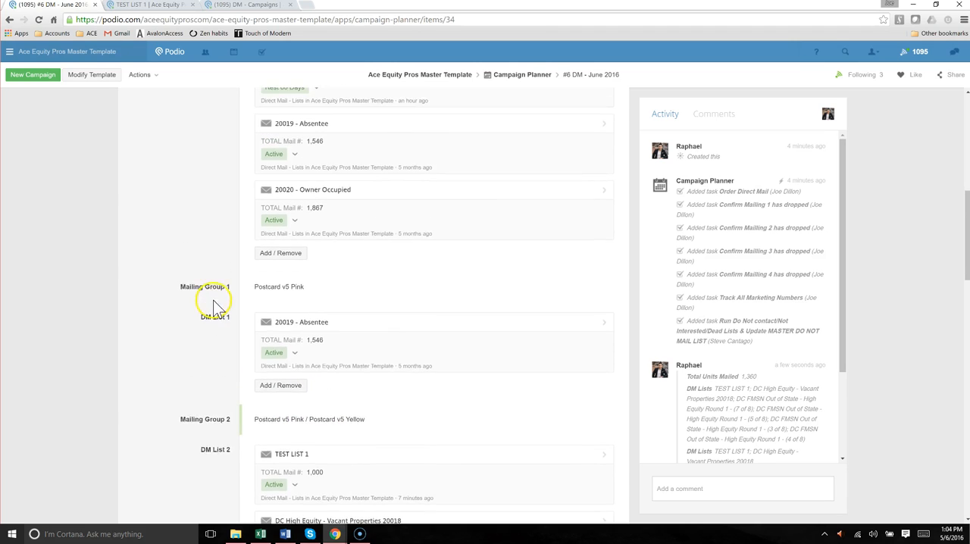
pyautogui.scroll(2, 325, 232)
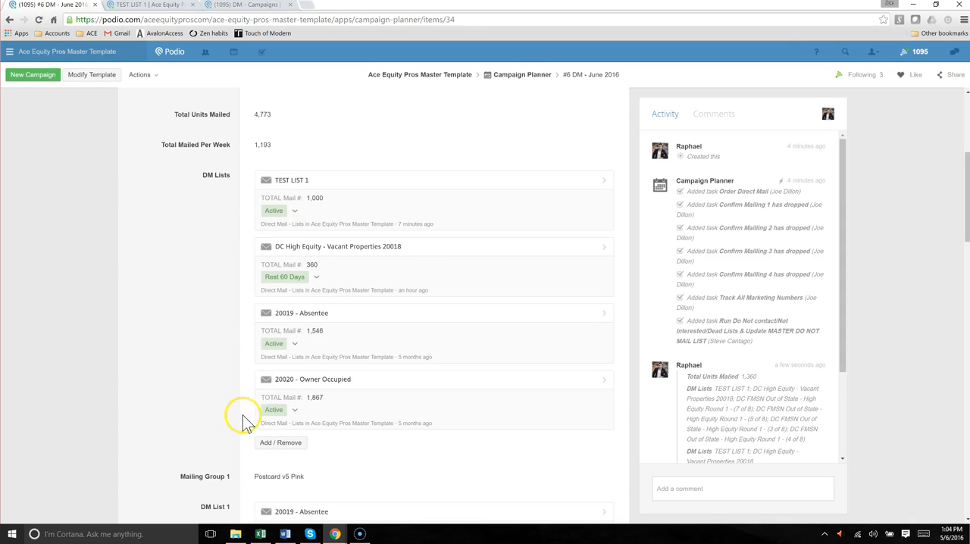
pyautogui.scroll(-1, 215, 401)
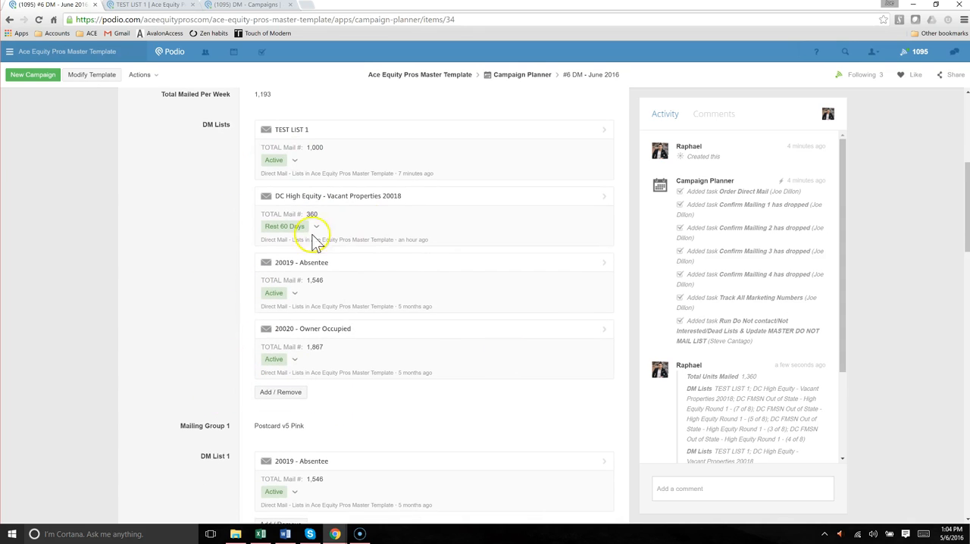
pyautogui.scroll(-2, 216, 341)
pyautogui.scroll(-1, 216, 371)
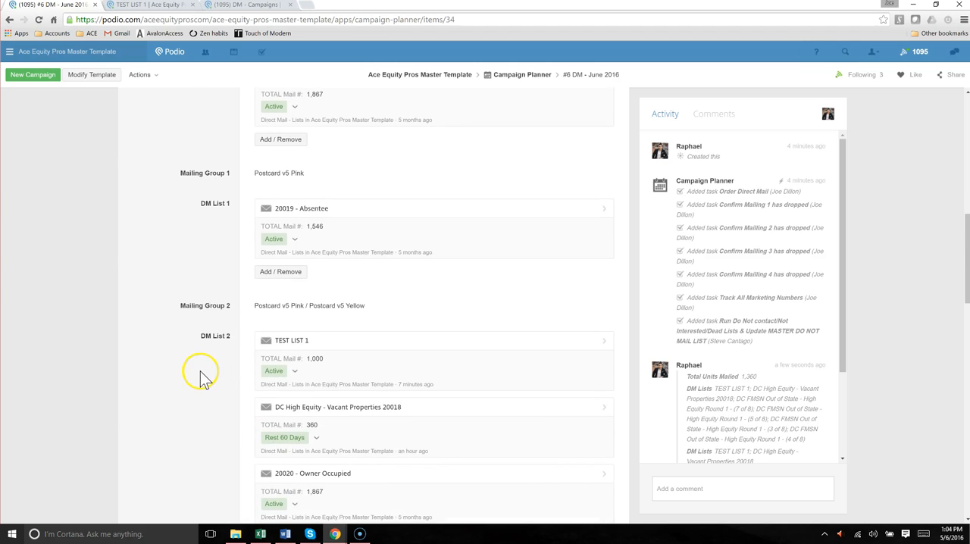
pyautogui.scroll(-3, 203, 373)
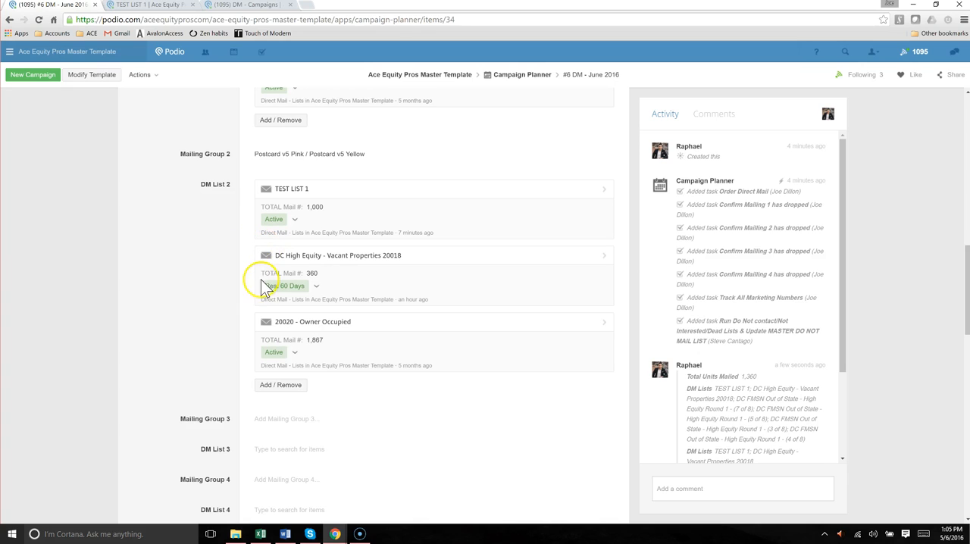
pyautogui.scroll(1, 218, 287)
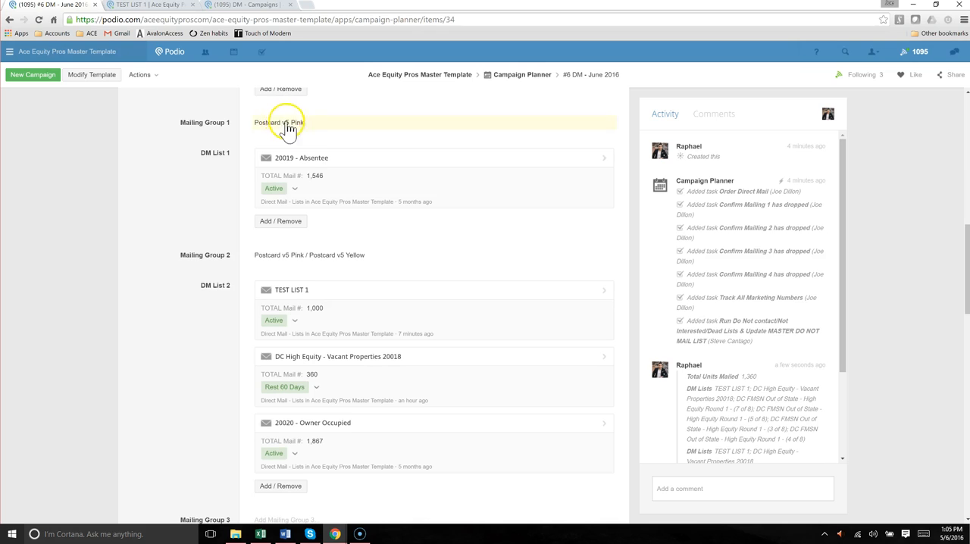
pyautogui.scroll(1, 297, 165)
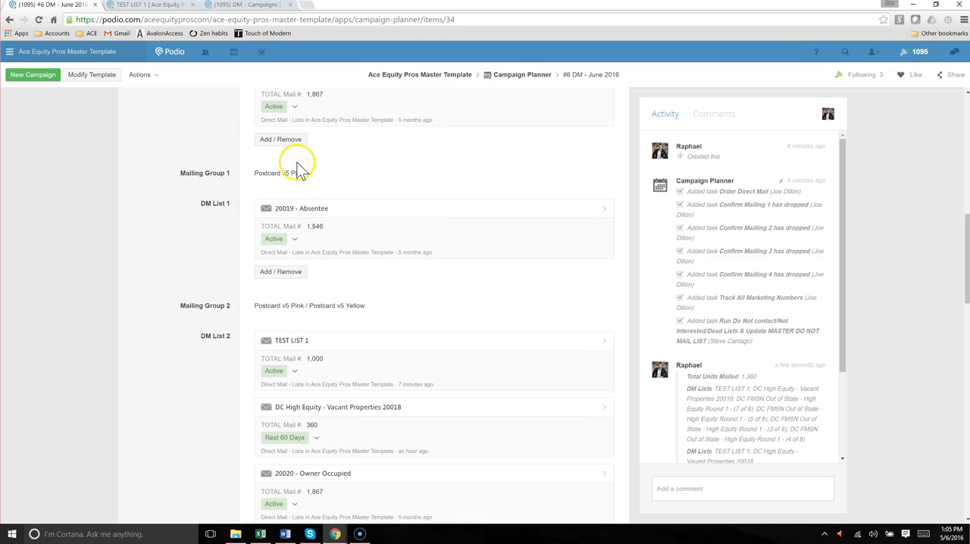
pyautogui.click(315, 174)
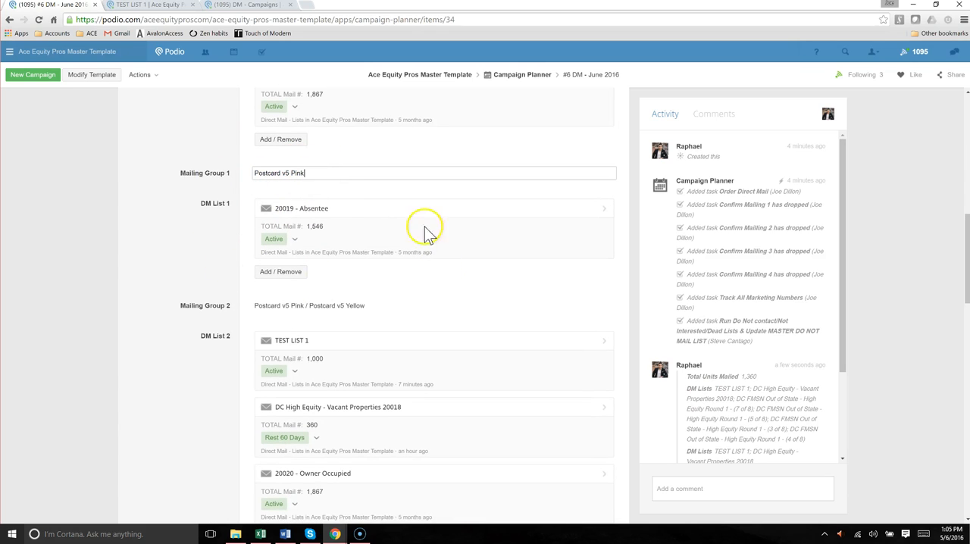
pyautogui.scroll(3, 299, 206)
pyautogui.scroll(1, 316, 246)
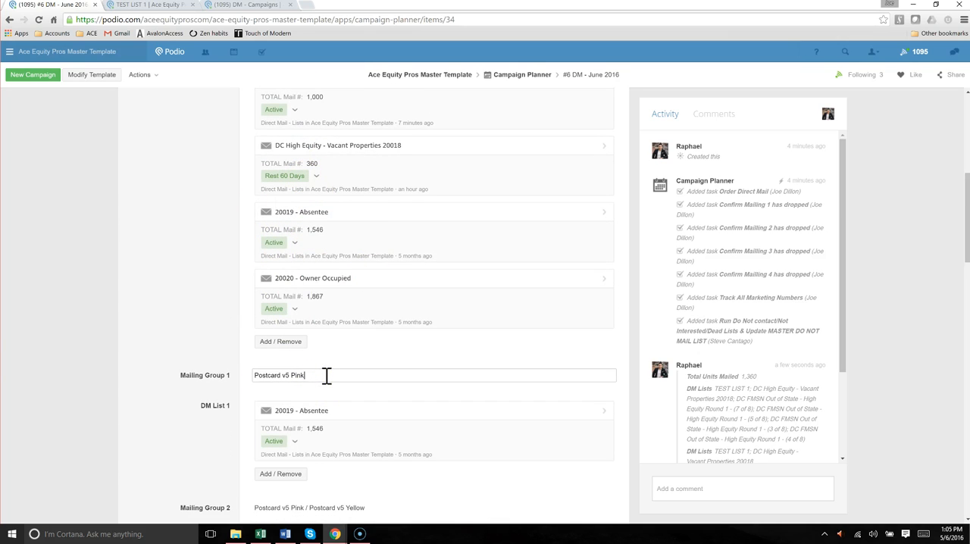
pyautogui.click(198, 352)
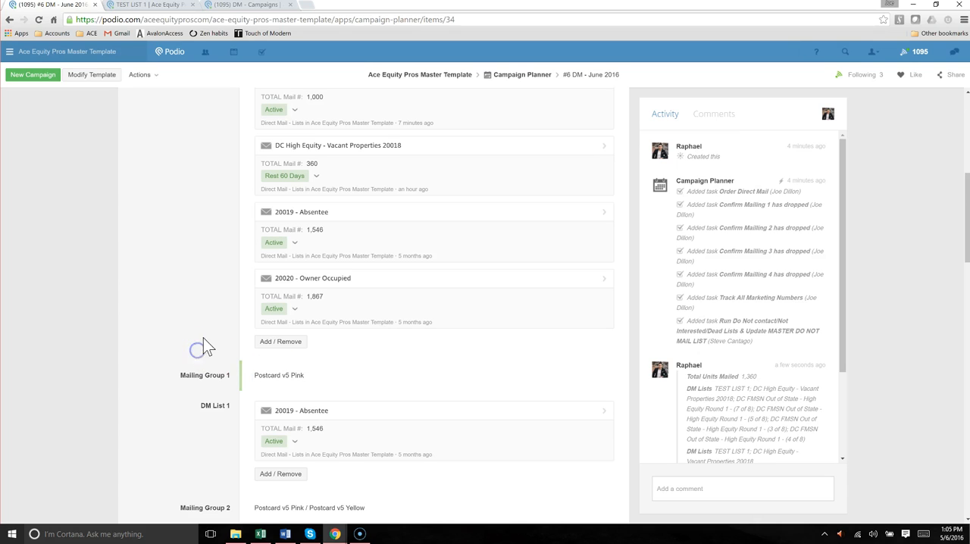
pyautogui.scroll(-1, 205, 338)
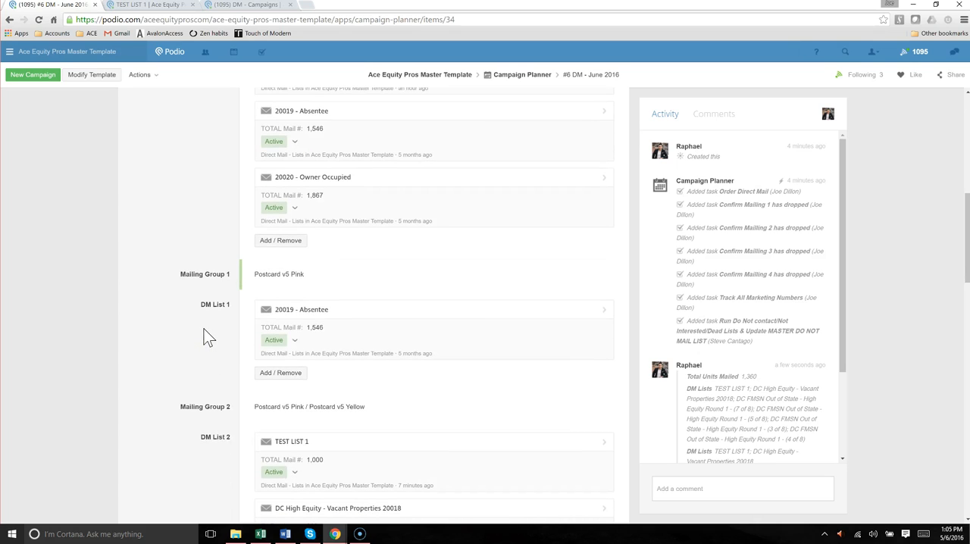
pyautogui.scroll(-1, 210, 328)
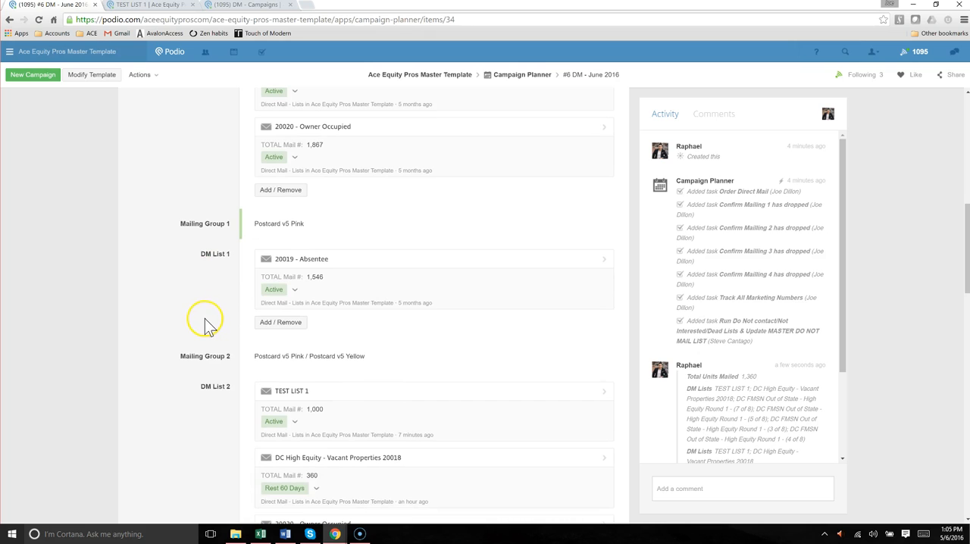
pyautogui.scroll(-1, 211, 324)
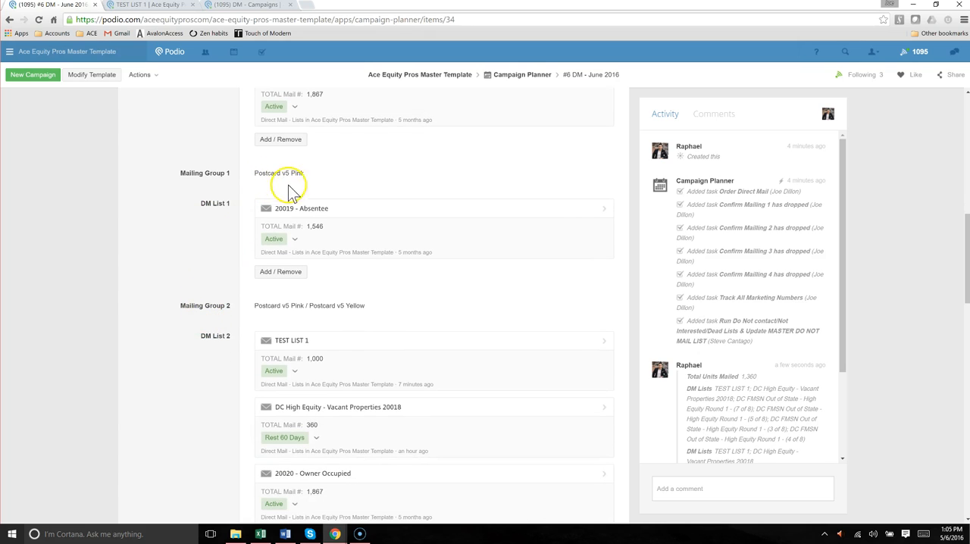
# Compare the postcard and list pairings of Mailing Groups 1 and 2, then examine the Mailing Group 3, Mailing Group 4 and Create Campaigns fields
pyautogui.scroll(-1, 313, 197)
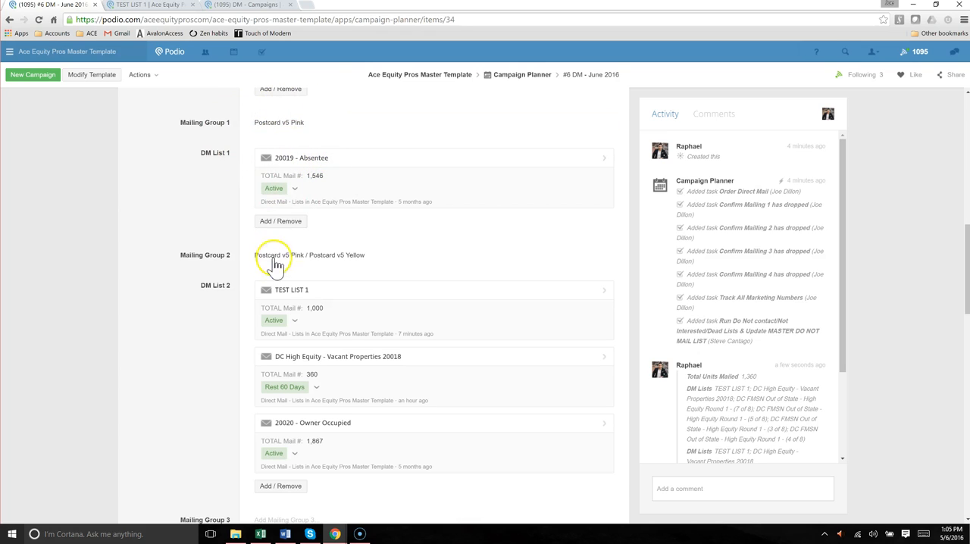
pyautogui.scroll(-1, 250, 270)
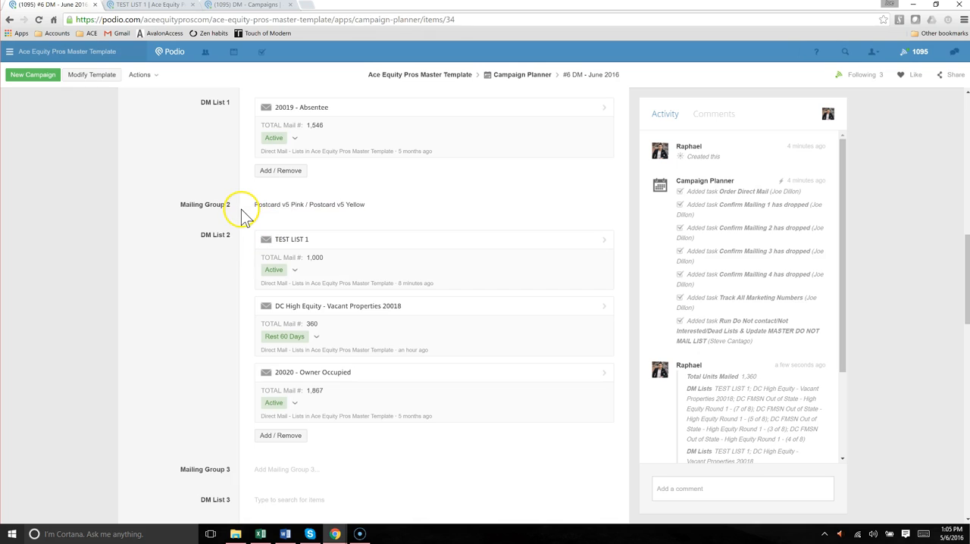
pyautogui.scroll(1, 244, 216)
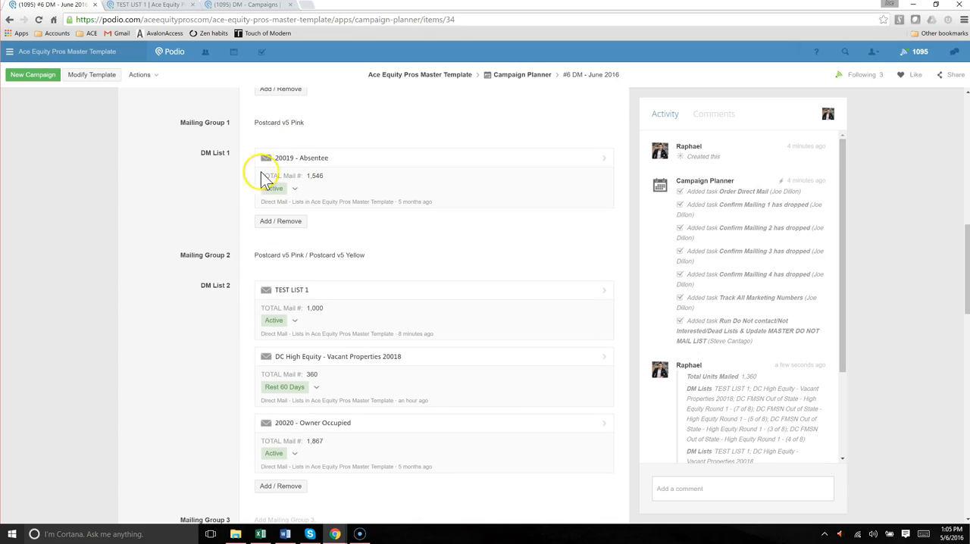
pyautogui.scroll(-2, 291, 206)
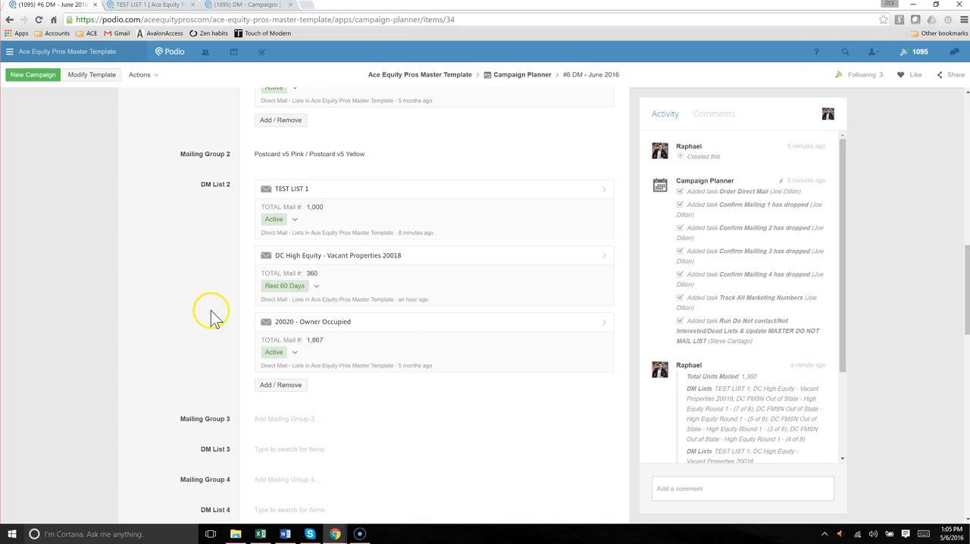
pyautogui.scroll(1, 294, 279)
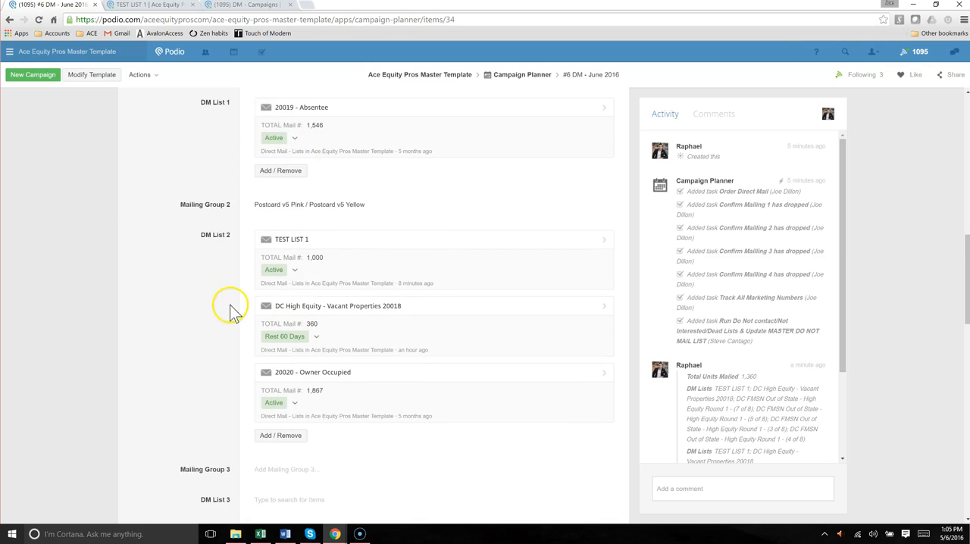
pyautogui.scroll(-5, 223, 316)
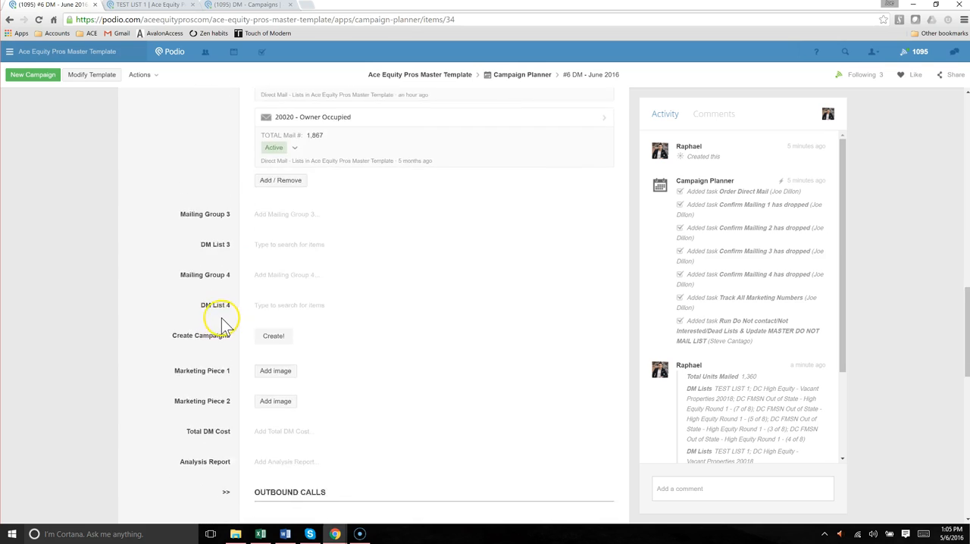
pyautogui.moveTo(163, 289); pyautogui.dragTo(235, 294)
pyautogui.click(243, 300)
pyautogui.click(268, 290)
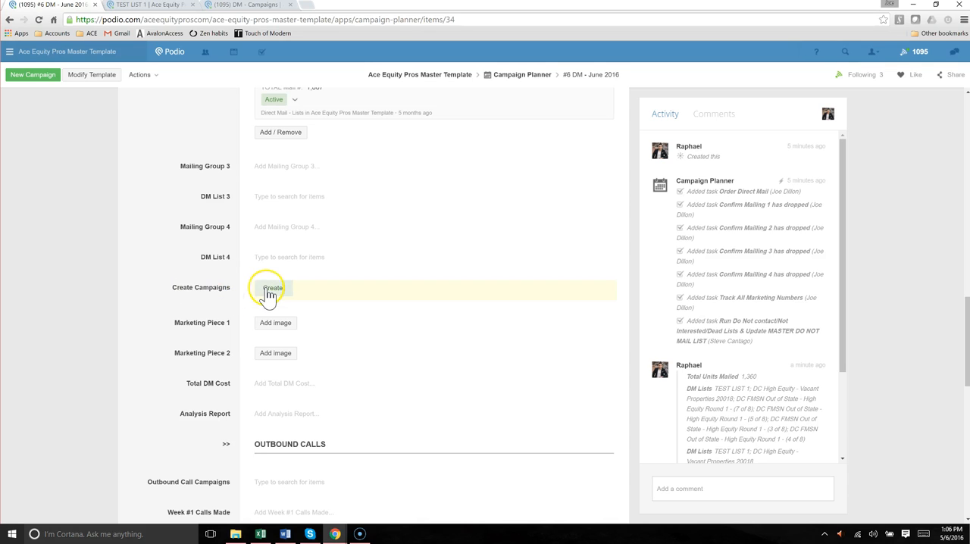
# Trigger Create Campaigns for the #6 DM - June 2016 plan and check the activity log for the change
pyautogui.scroll(5, 272, 295)
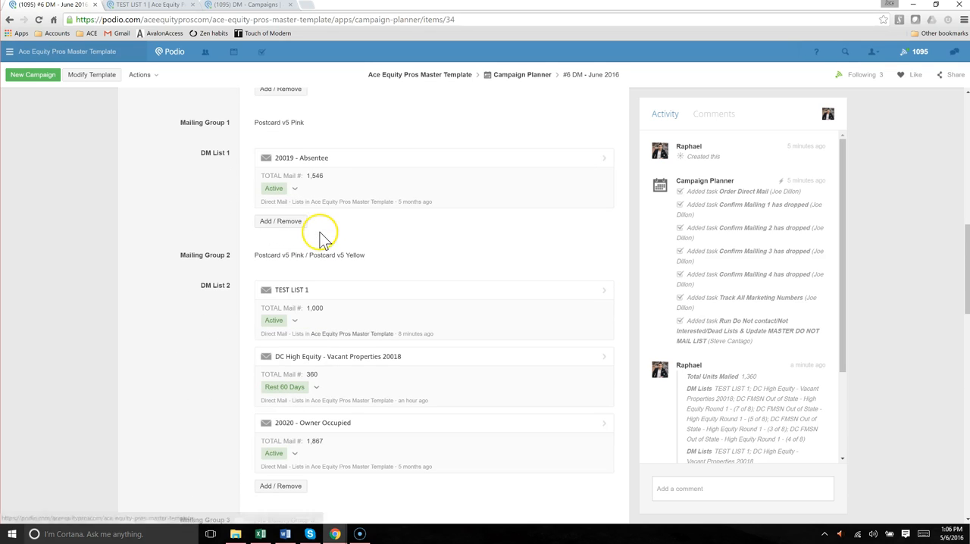
pyautogui.scroll(-3, 209, 348)
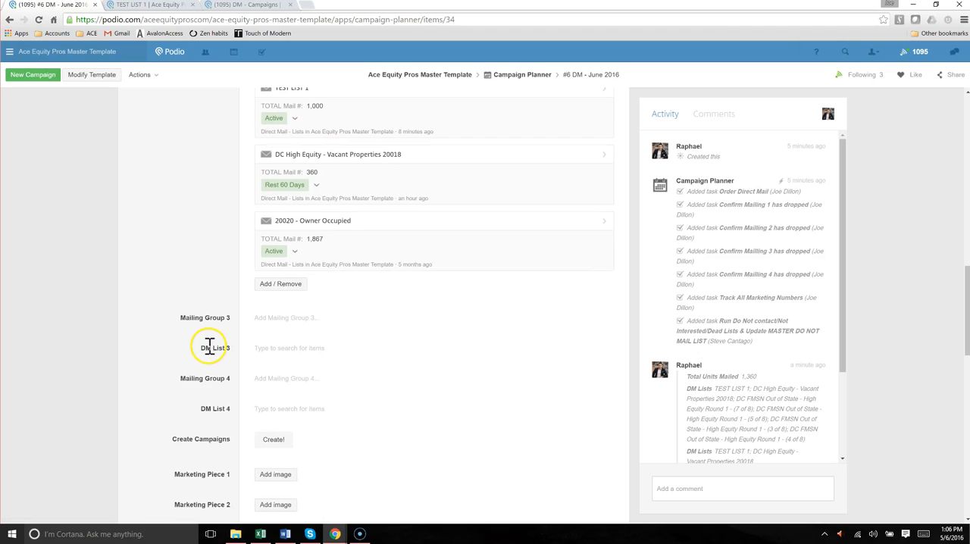
pyautogui.scroll(-2, 210, 347)
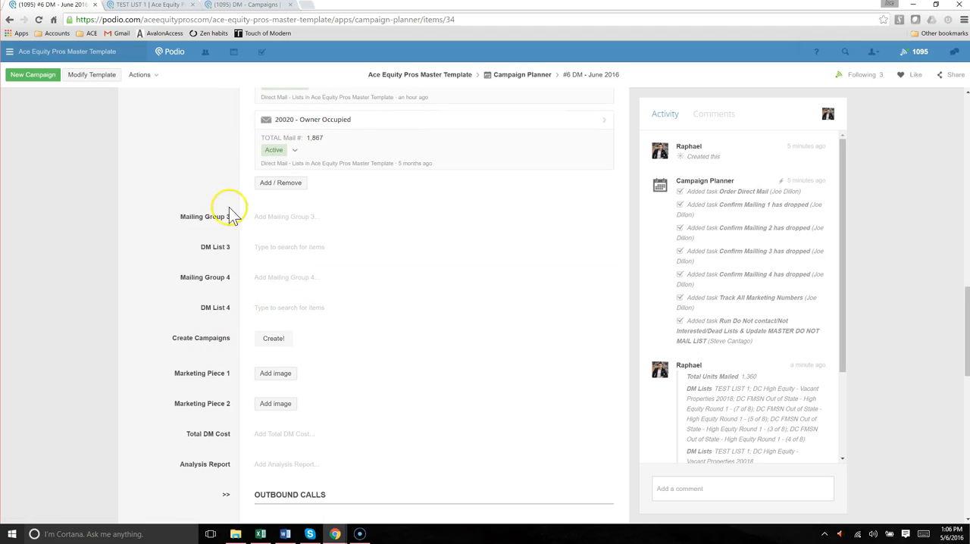
pyautogui.click(273, 339)
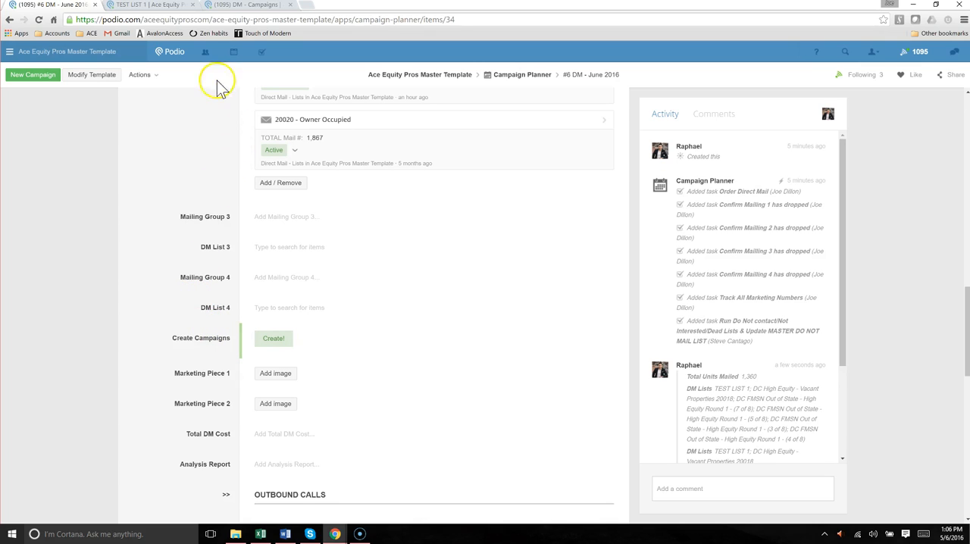
pyautogui.scroll(-3, 700, 246)
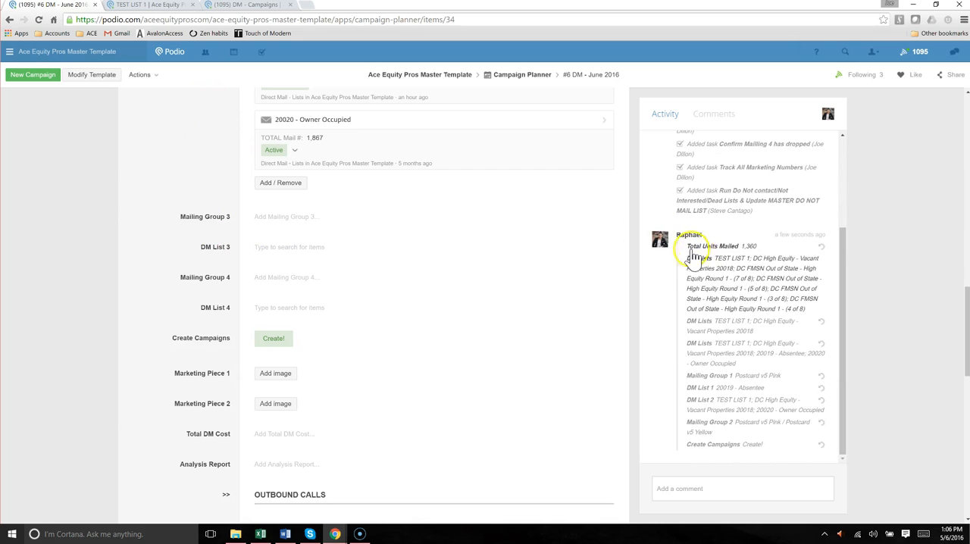
pyautogui.scroll(2, 166, 121)
pyautogui.scroll(1, 173, 117)
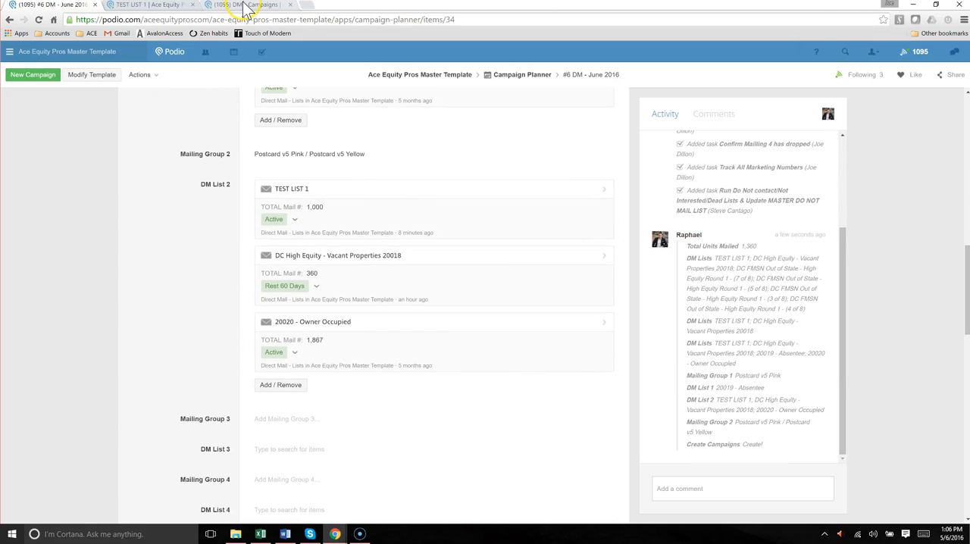
# Refresh the DM - Campaigns list, filter it to campaigns scheduled for 06/06/2016, and widen the Name of Campaign column
pyautogui.click(246, 7)
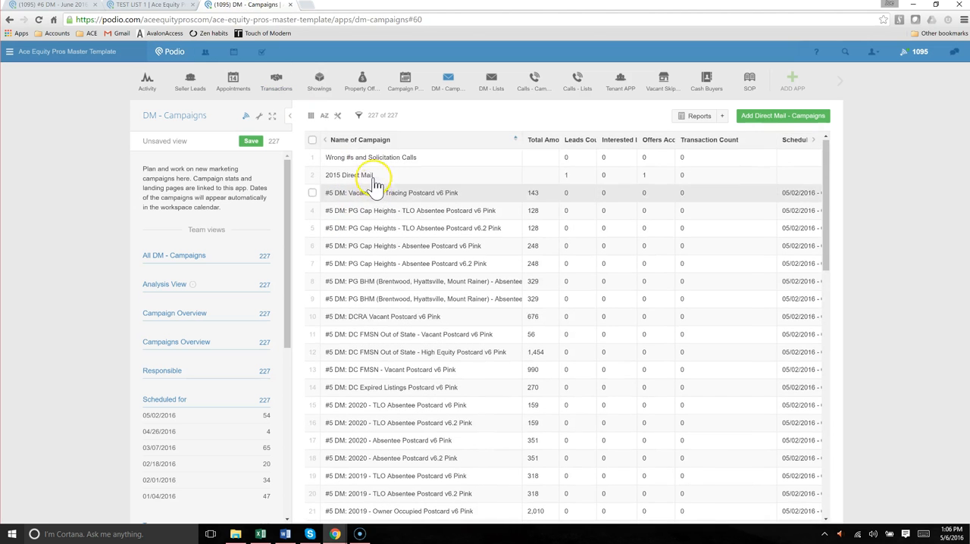
pyautogui.click(38, 20)
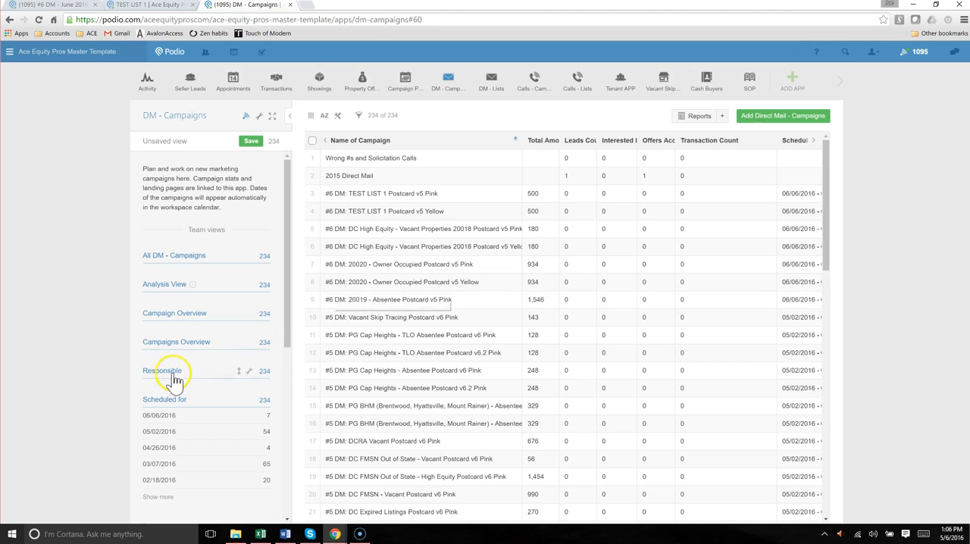
pyautogui.scroll(-3, 173, 367)
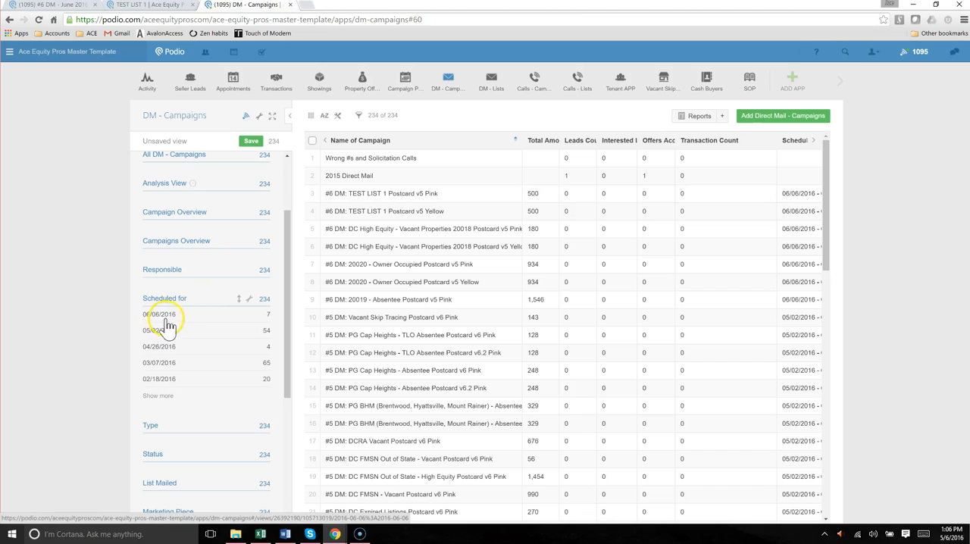
pyautogui.click(173, 318)
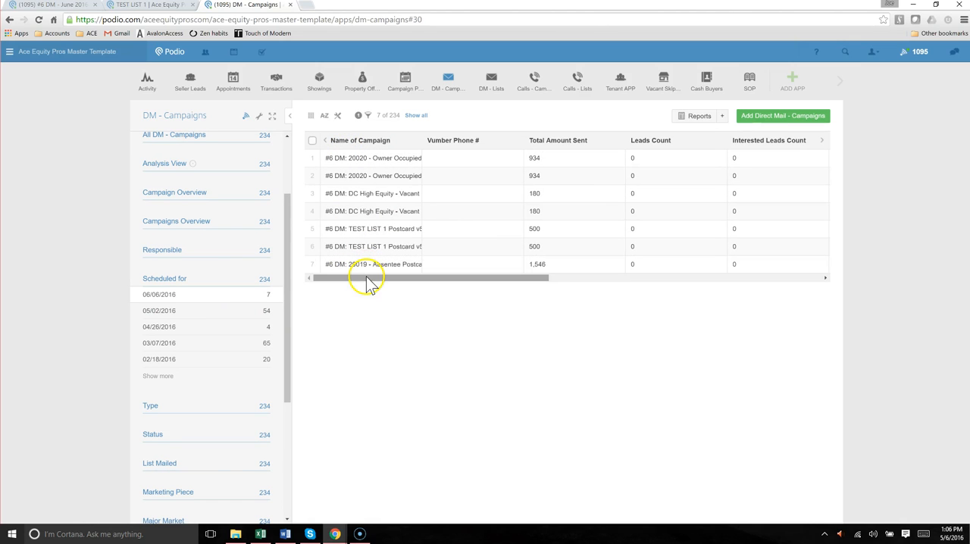
pyautogui.moveTo(422, 140); pyautogui.dragTo(498, 142)
# Open the #6 DM: 20020 - Owner Occupied Postcard v5 Yellow campaign and compare its corresponding lists with the TEST LIST 1 record
pyautogui.click(428, 157)
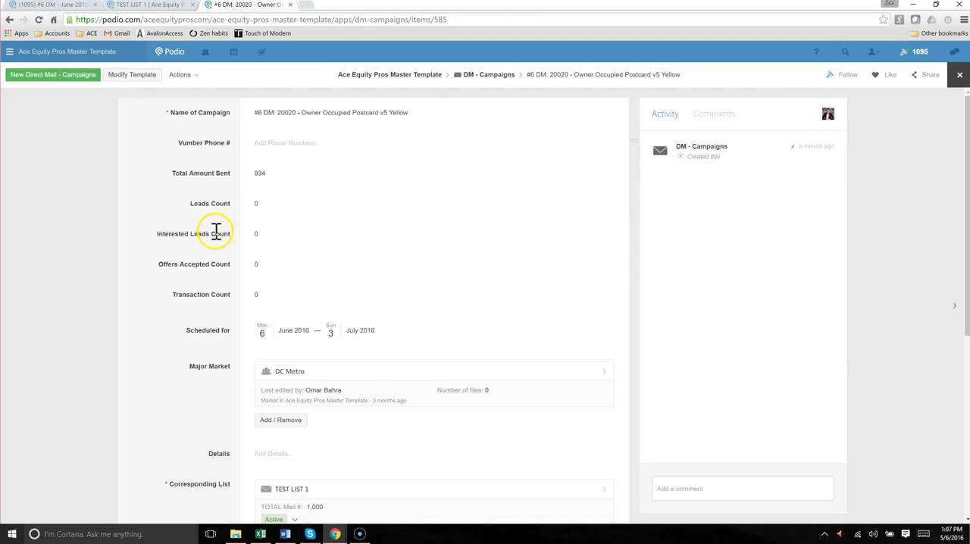
pyautogui.scroll(-2, 216, 231)
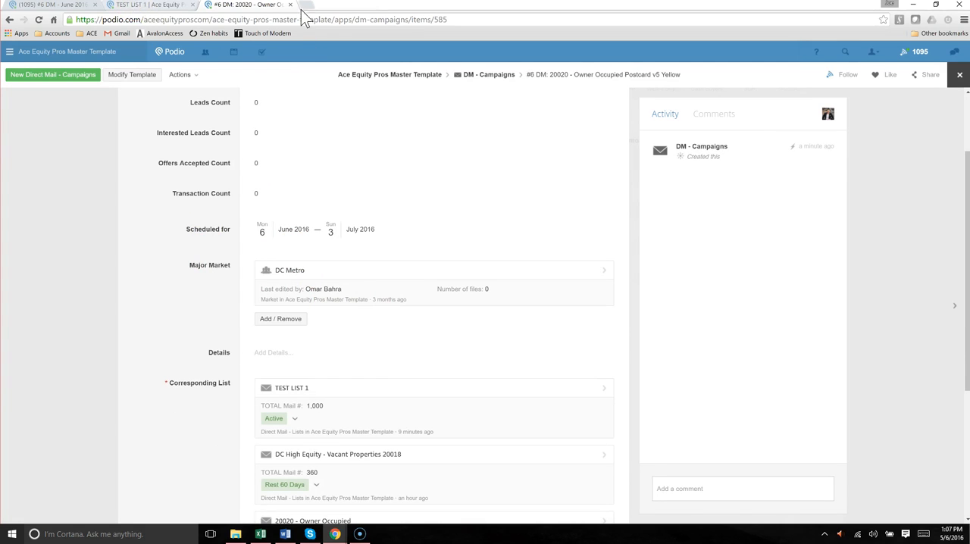
pyautogui.click(138, 5)
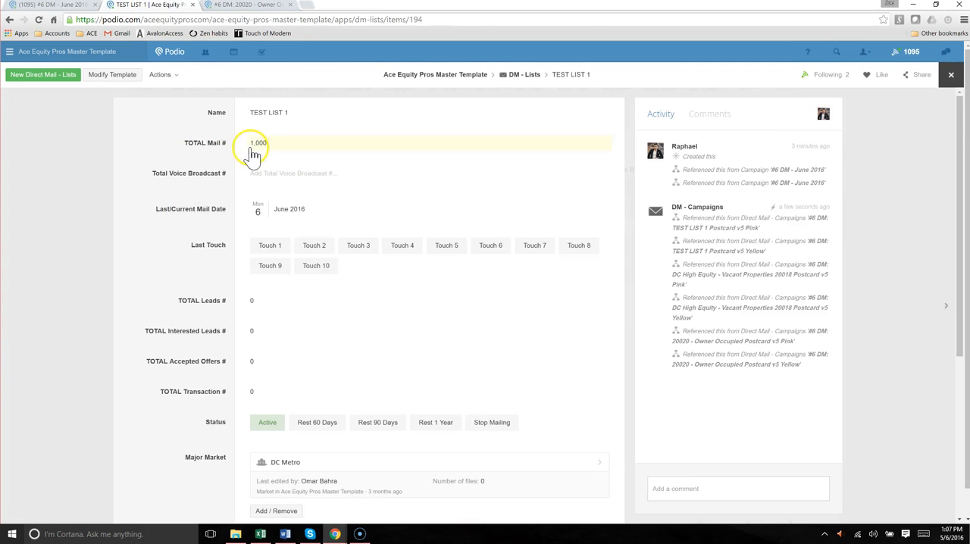
pyautogui.click(250, 5)
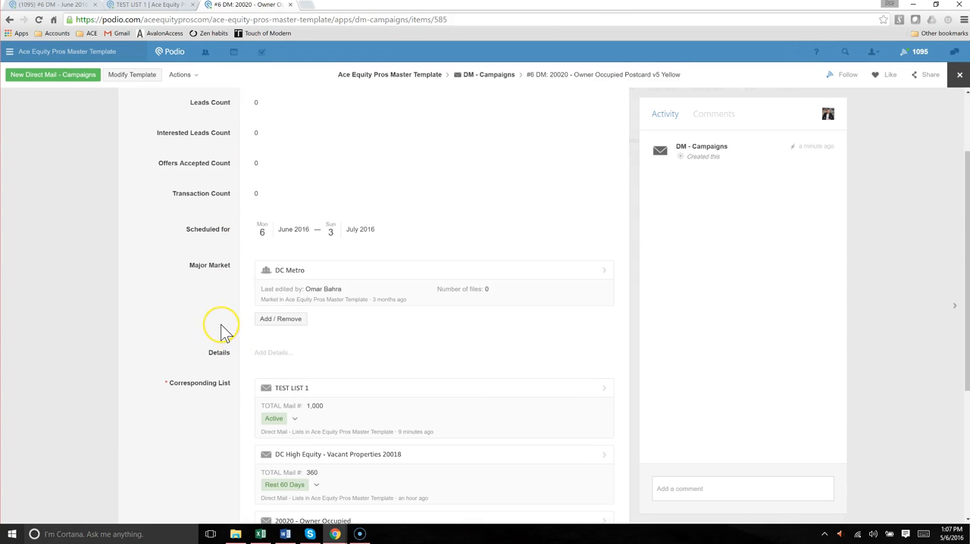
pyautogui.scroll(-1, 220, 324)
pyautogui.scroll(-2, 191, 349)
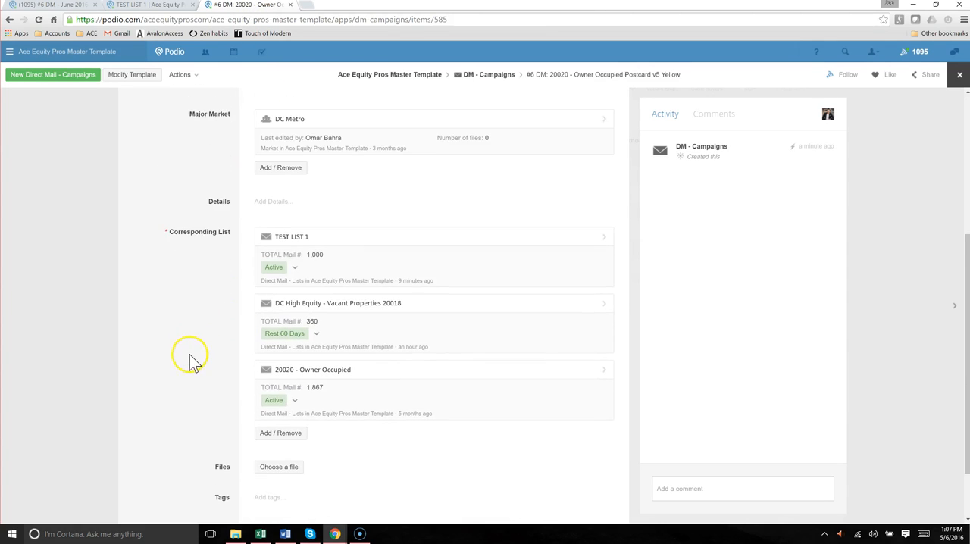
pyautogui.scroll(2, 218, 341)
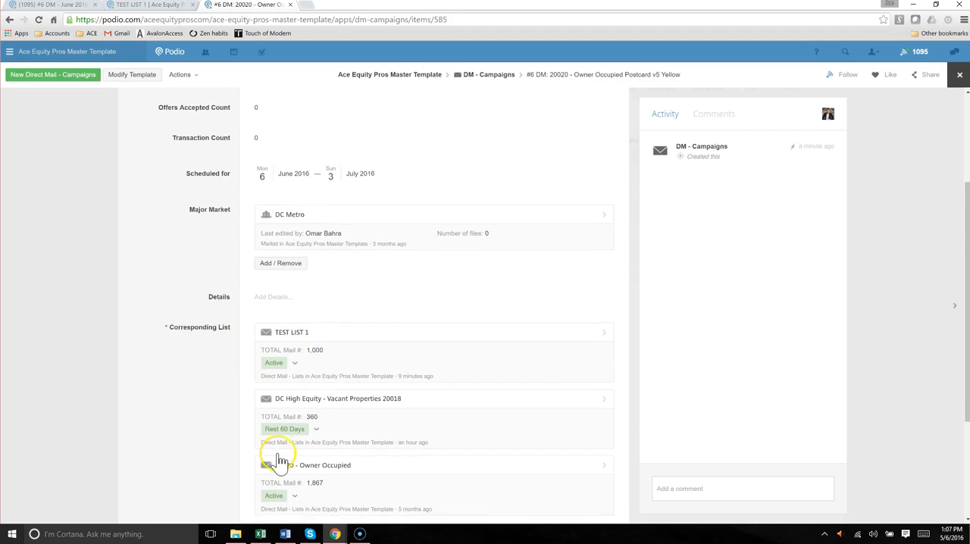
pyautogui.scroll(-2, 277, 455)
pyautogui.scroll(2, 280, 438)
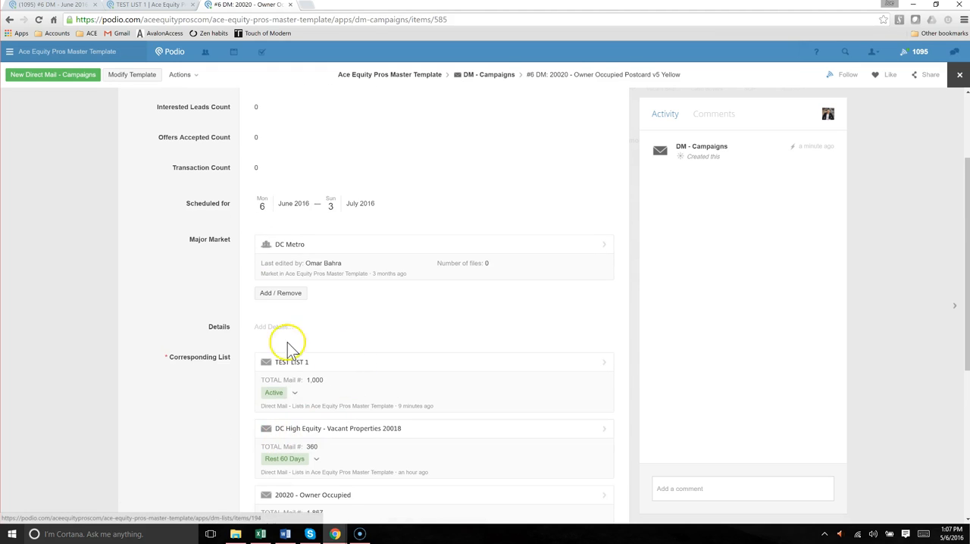
pyautogui.scroll(-4, 228, 346)
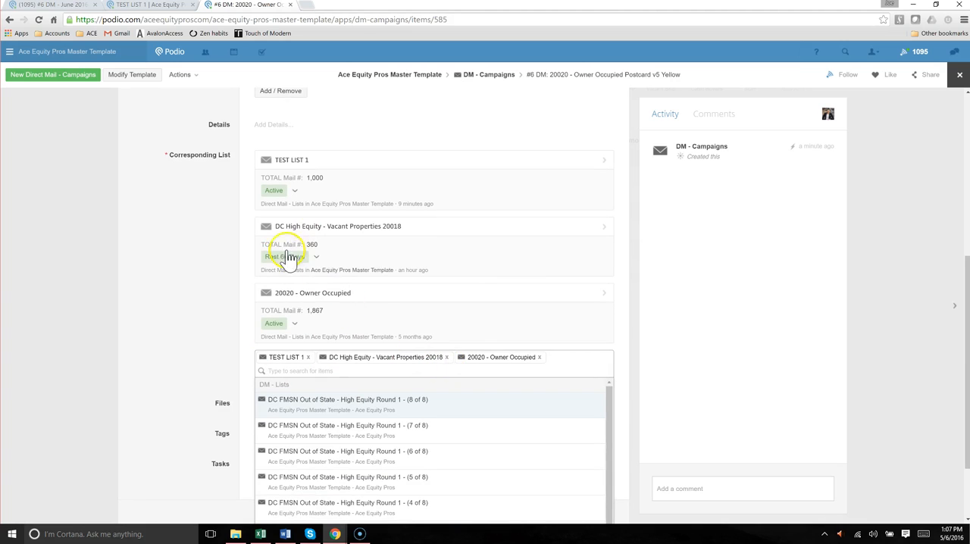
# Remove DC High Equity - Vacant Properties 20018 and 20020 - Owner Occupied from the campaign's Corresponding List, keeping only TEST LIST 1
pyautogui.click(176, 158)
pyautogui.moveTo(174, 162); pyautogui.dragTo(333, 171)
pyautogui.click(176, 254)
pyautogui.scroll(-2, 280, 352)
pyautogui.click(301, 455)
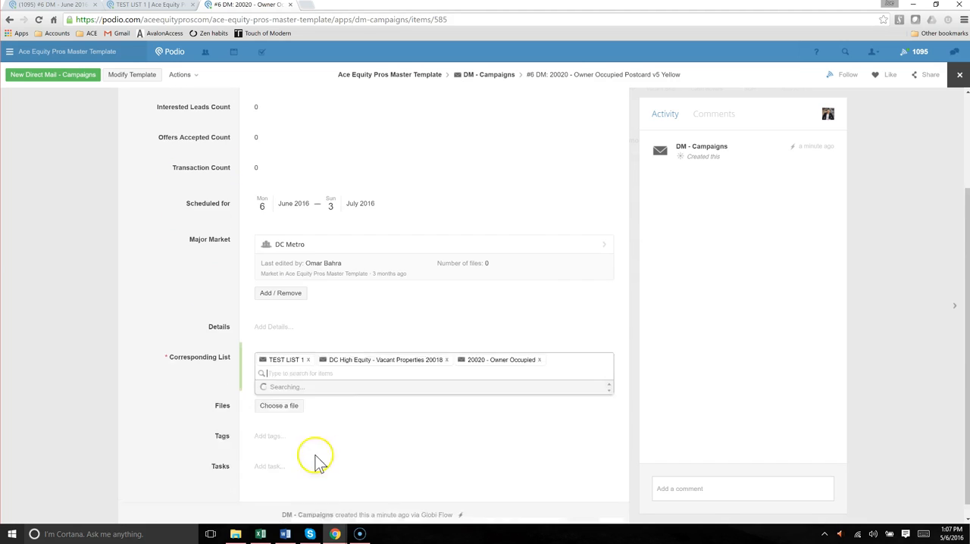
pyautogui.scroll(-2, 401, 433)
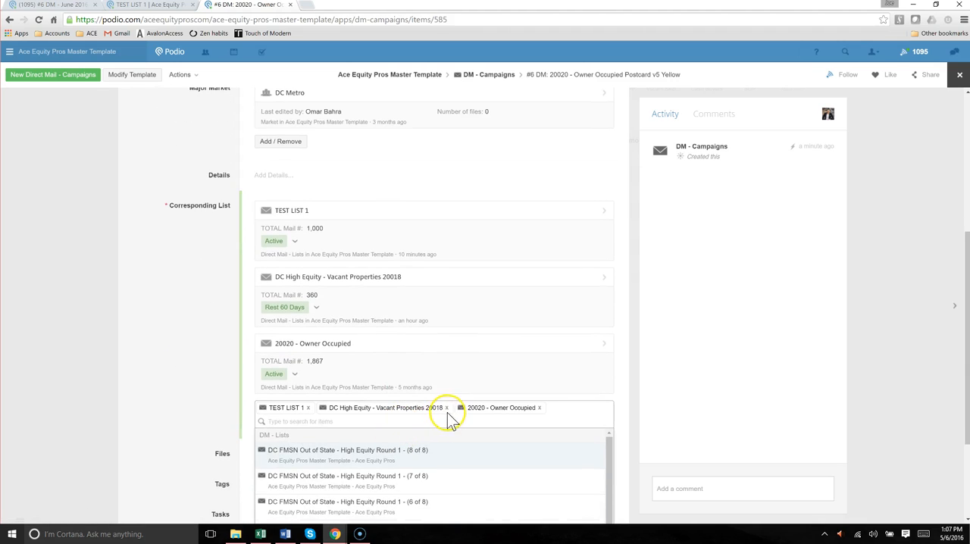
pyautogui.click(447, 408)
pyautogui.click(401, 408)
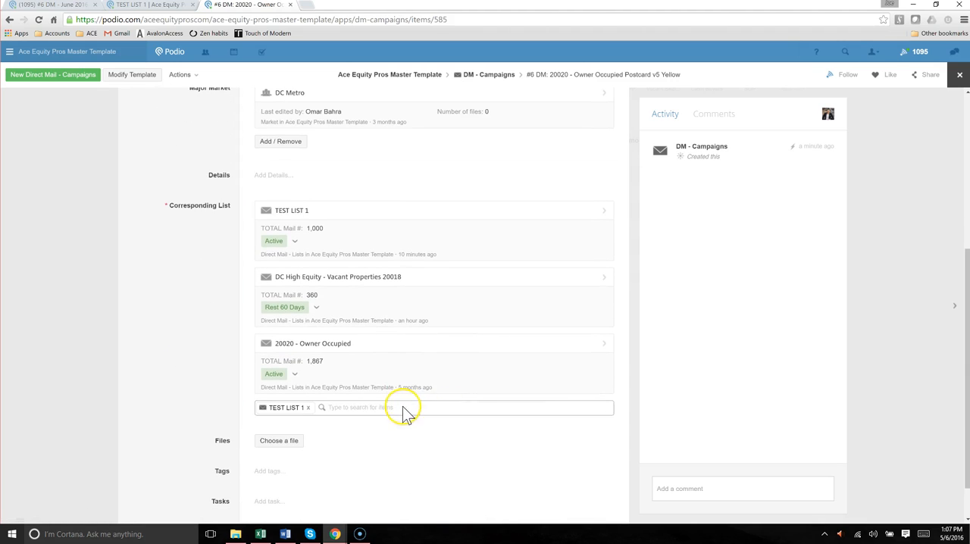
pyautogui.click(180, 297)
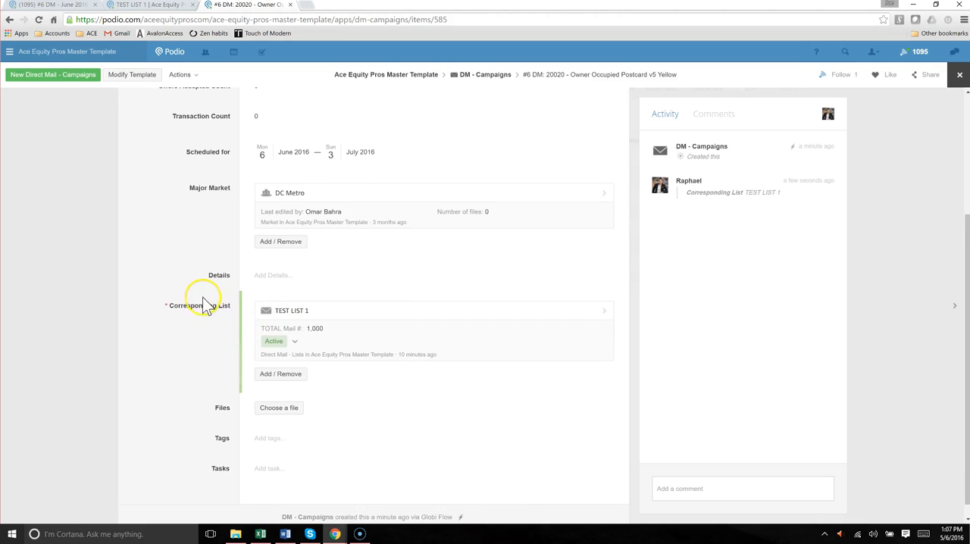
# Review the edited campaign's name, Vumber phone number and total amount sent fields
pyautogui.scroll(3, 211, 299)
pyautogui.moveTo(179, 113); pyautogui.dragTo(296, 174)
pyautogui.click(194, 172)
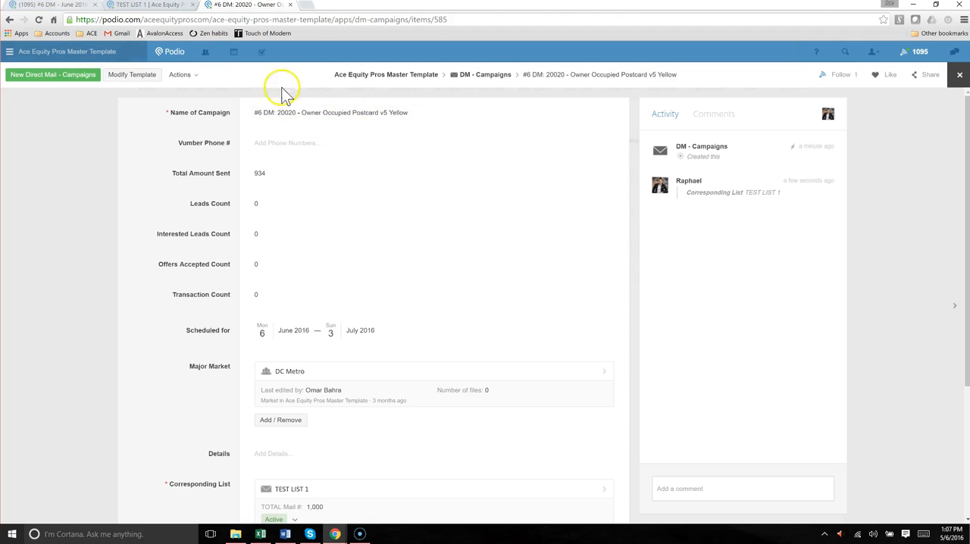
# Return to the #6 DM - June 2016 plan and review its schedule, total units mailed and Mailing Group 2 lists
pyautogui.click(68, 9)
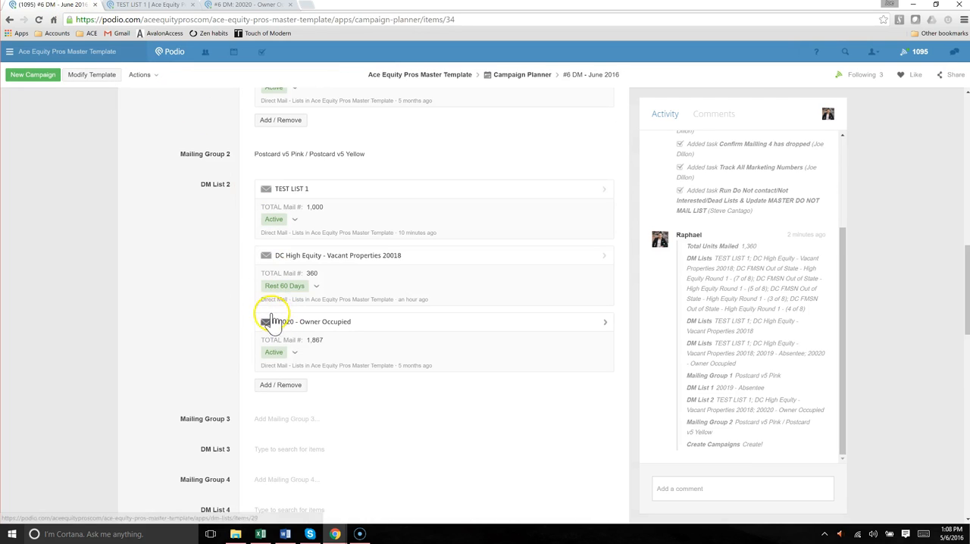
pyautogui.scroll(10, 217, 274)
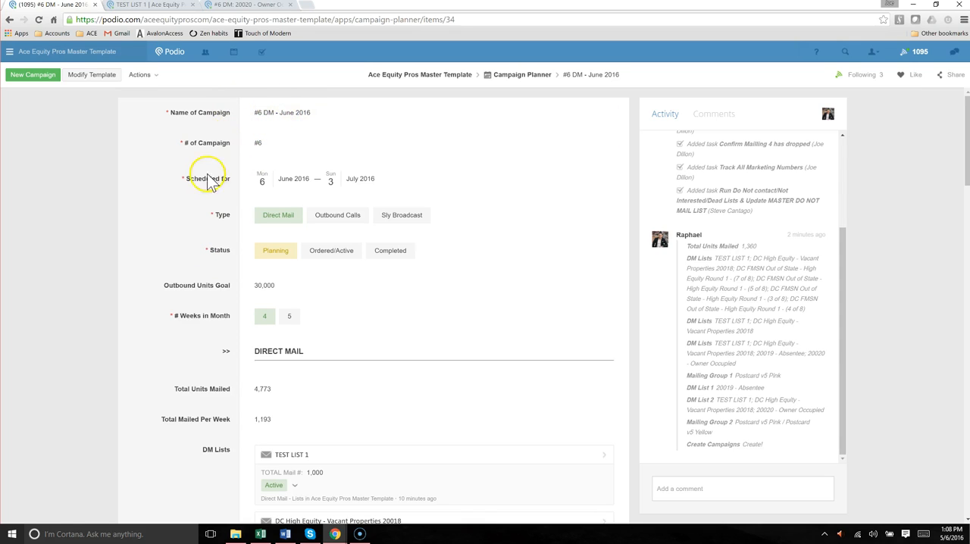
pyautogui.scroll(-9, 202, 189)
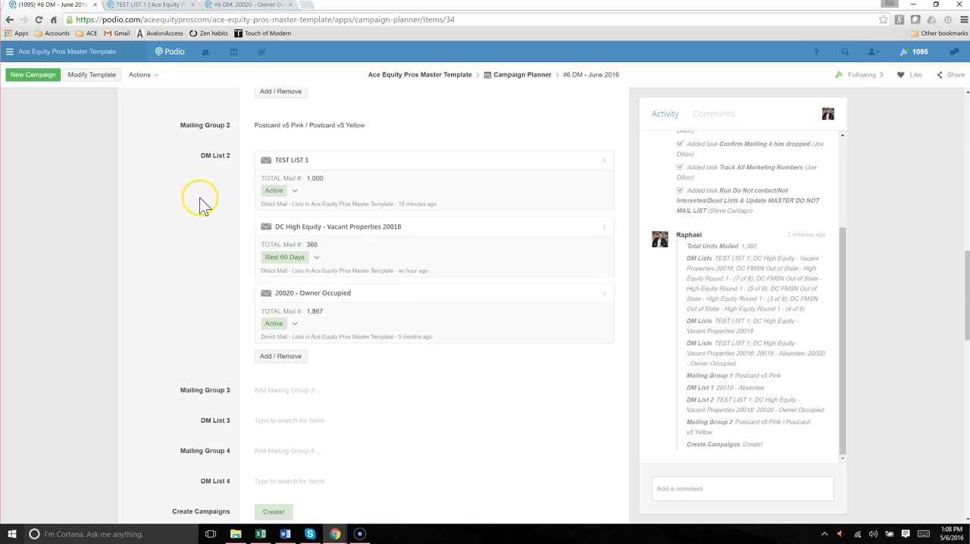
pyautogui.scroll(-3, 200, 199)
pyautogui.scroll(2, 202, 206)
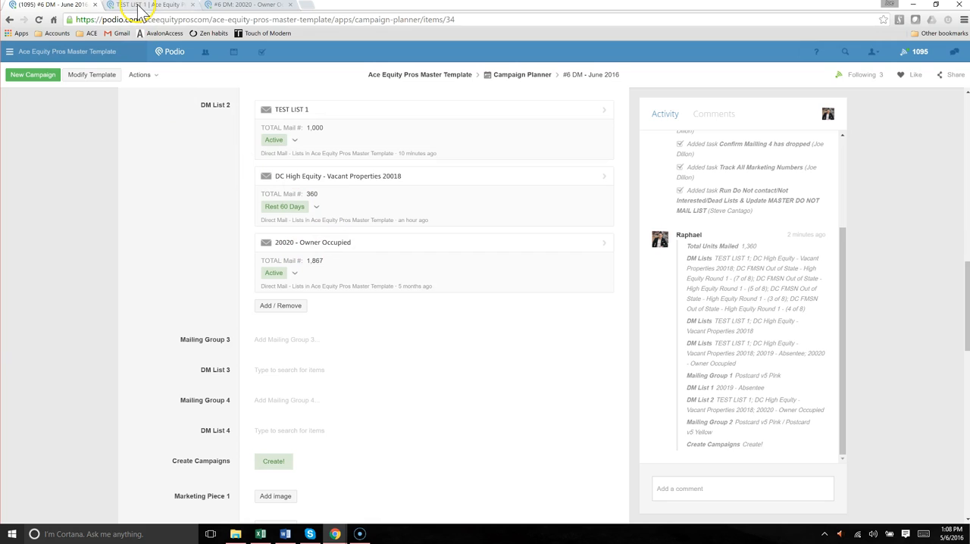
pyautogui.scroll(1, 227, 244)
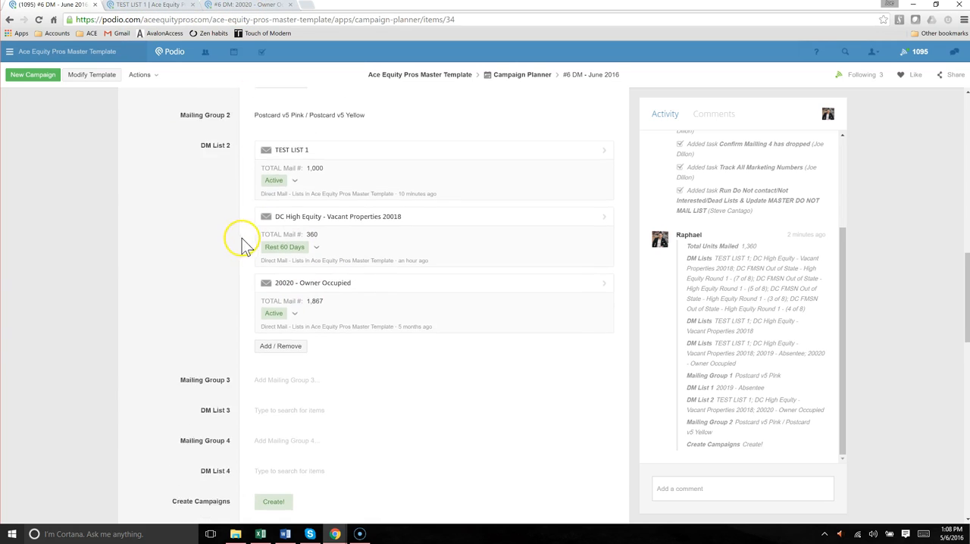
# Open the #6 DM: 20020 - Owner Occupied campaign and examine its leads, interested leads, offers accepted and transaction counts
pyautogui.scroll(1, 244, 227)
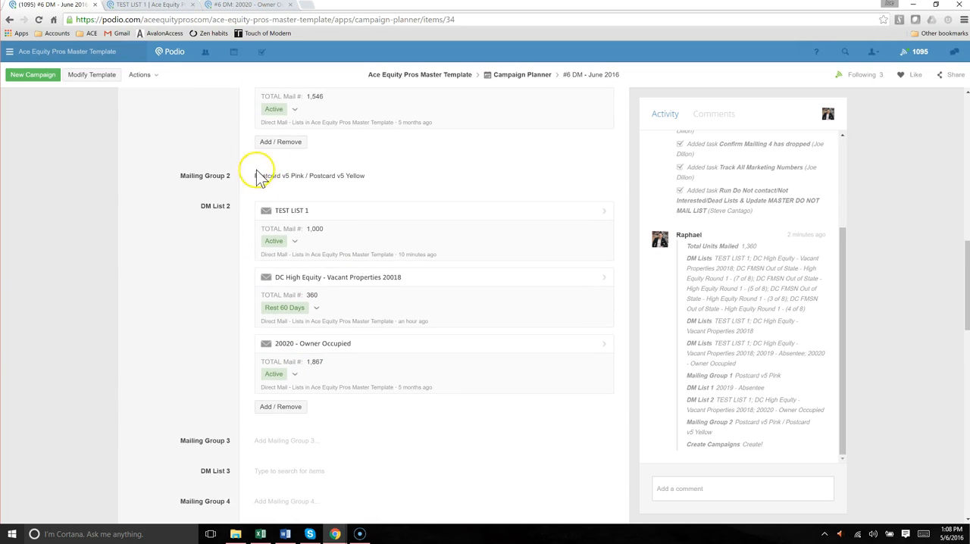
pyautogui.click(242, 5)
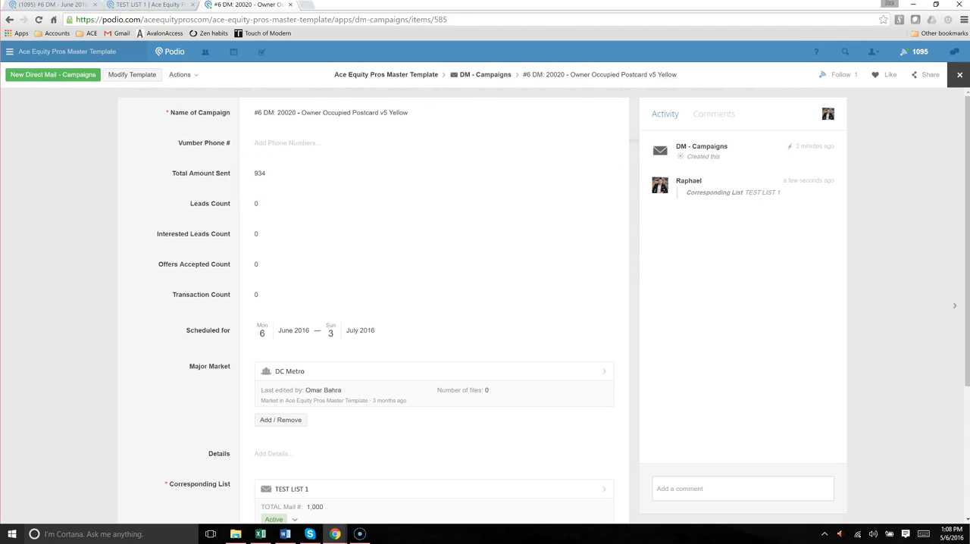
pyautogui.click(52, 6)
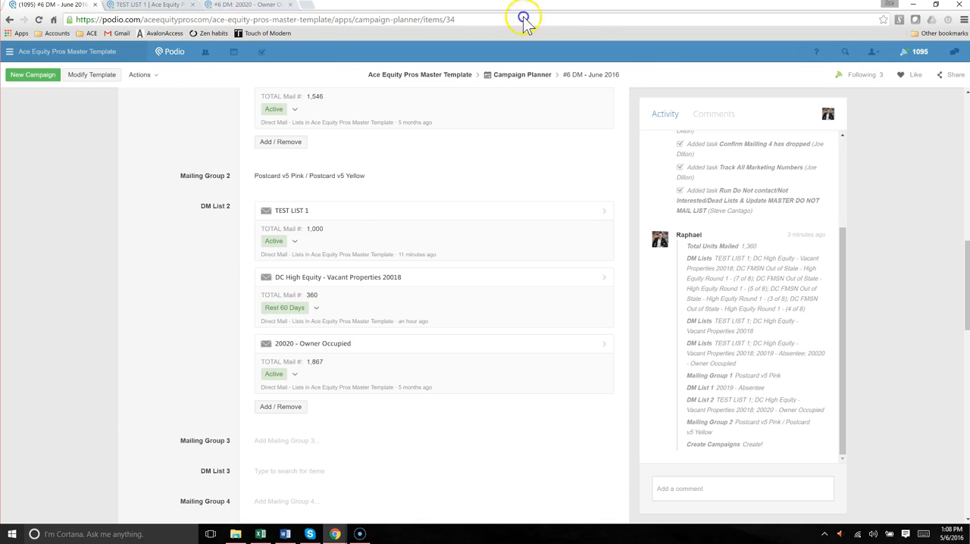
pyautogui.click(239, 7)
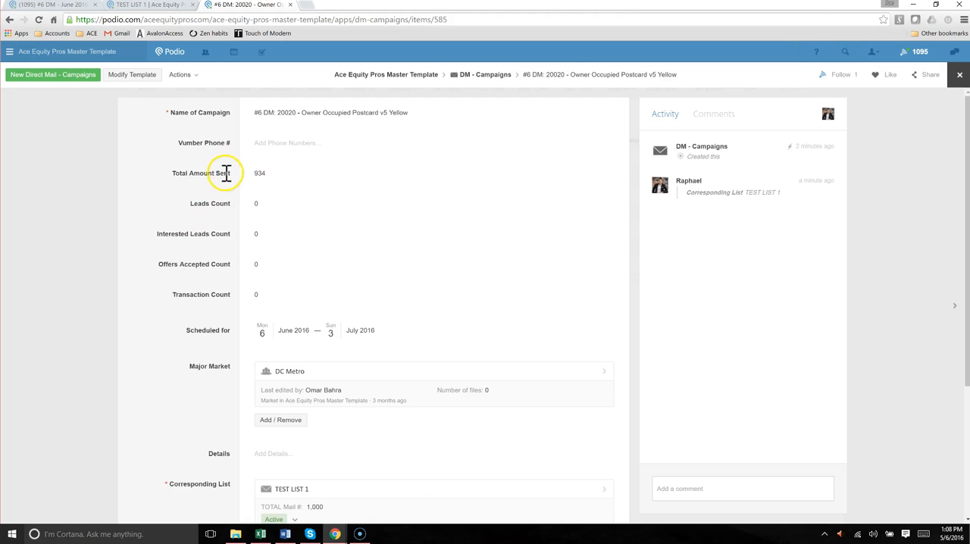
pyautogui.scroll(-1, 219, 174)
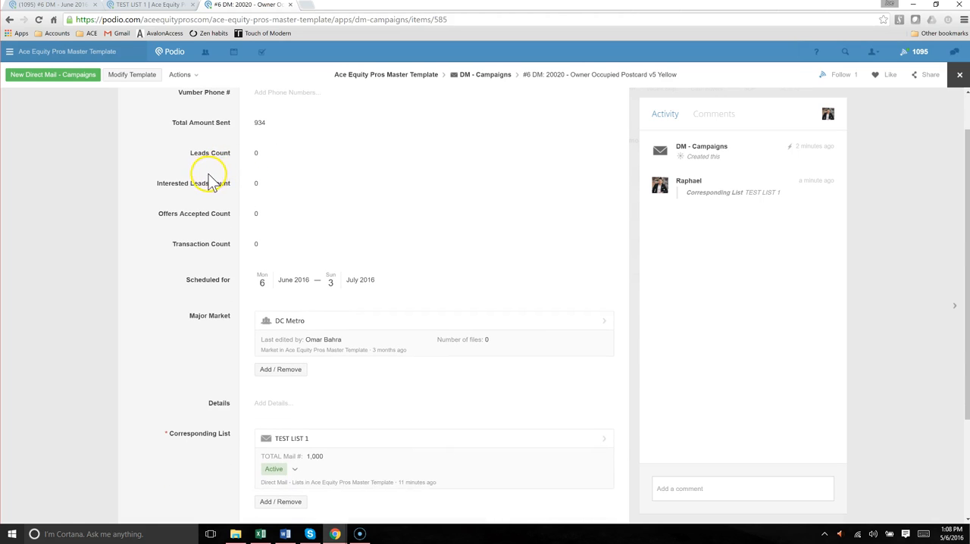
pyautogui.moveTo(182, 152); pyautogui.dragTo(272, 244)
pyautogui.click(274, 250)
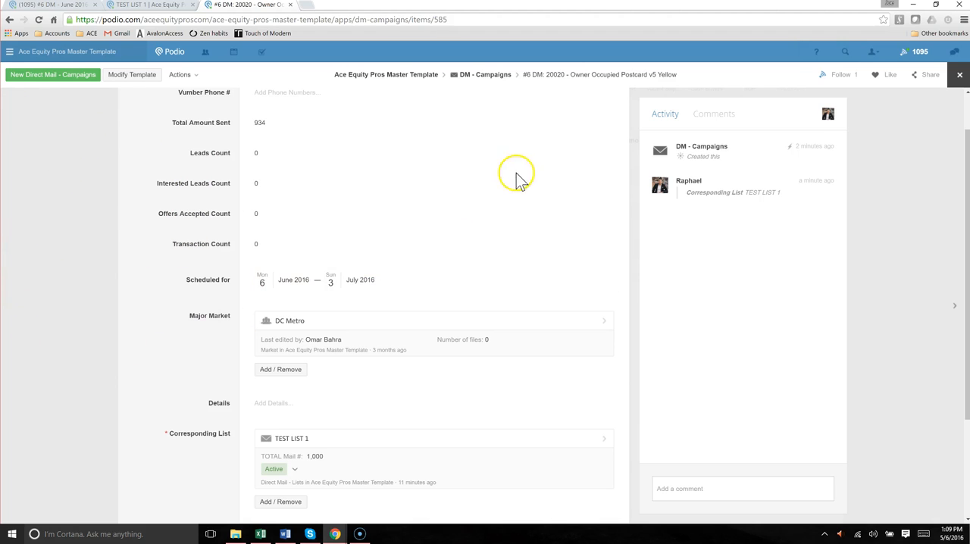
pyautogui.moveTo(190, 152); pyautogui.dragTo(272, 237)
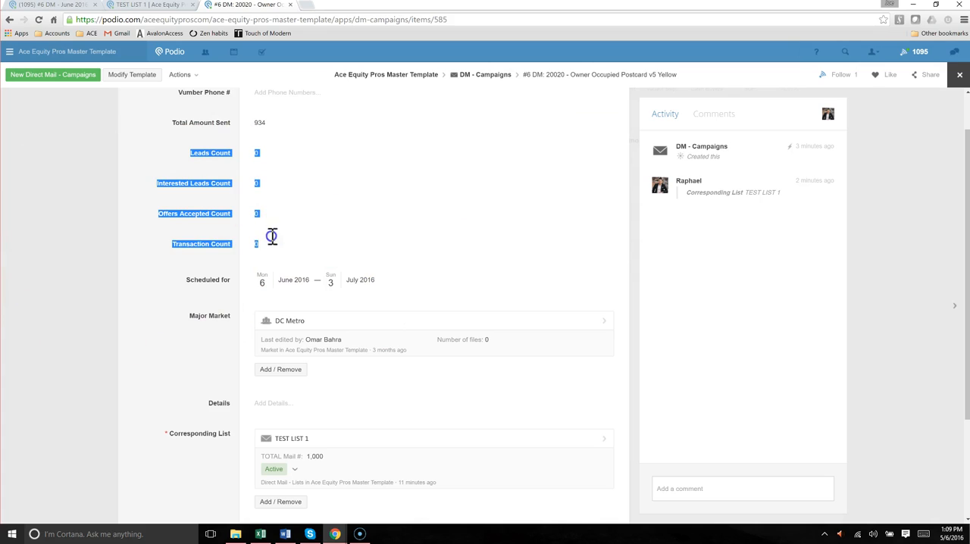
pyautogui.click(230, 236)
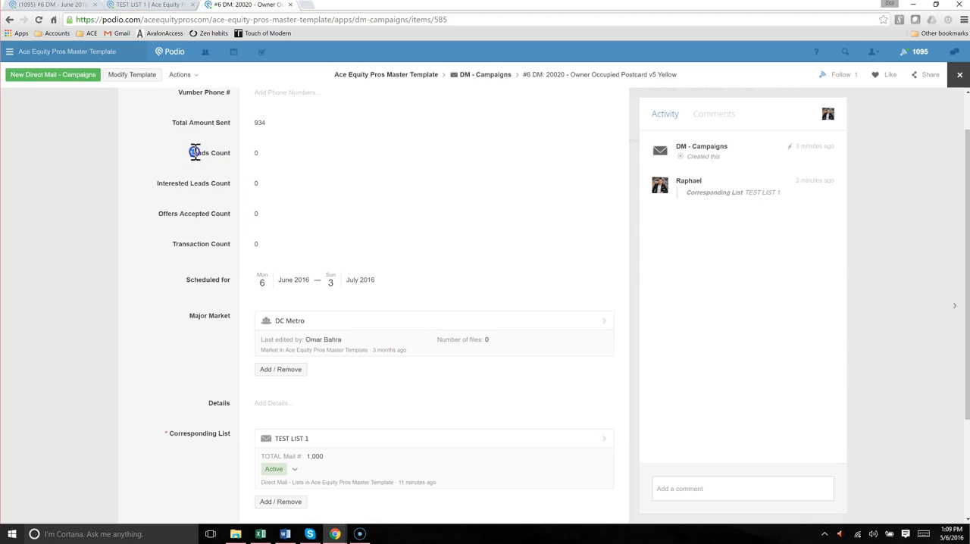
pyautogui.moveTo(194, 153); pyautogui.dragTo(267, 246)
pyautogui.click(267, 250)
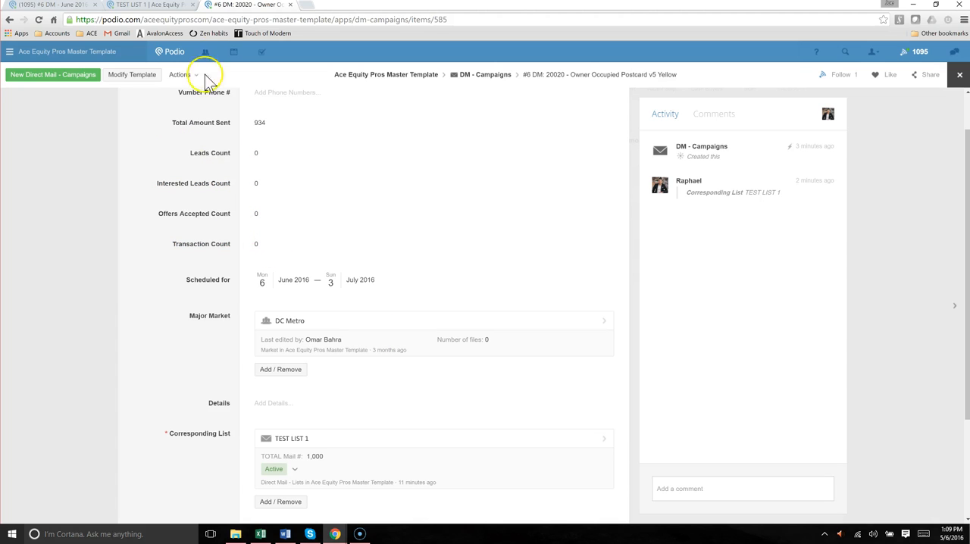
# Compare the leads, interested leads, offers and transaction totals of TEST LIST 1 with the matching counts in the campaign
pyautogui.click(128, 7)
pyautogui.moveTo(182, 301); pyautogui.dragTo(283, 370)
pyautogui.click(253, 362)
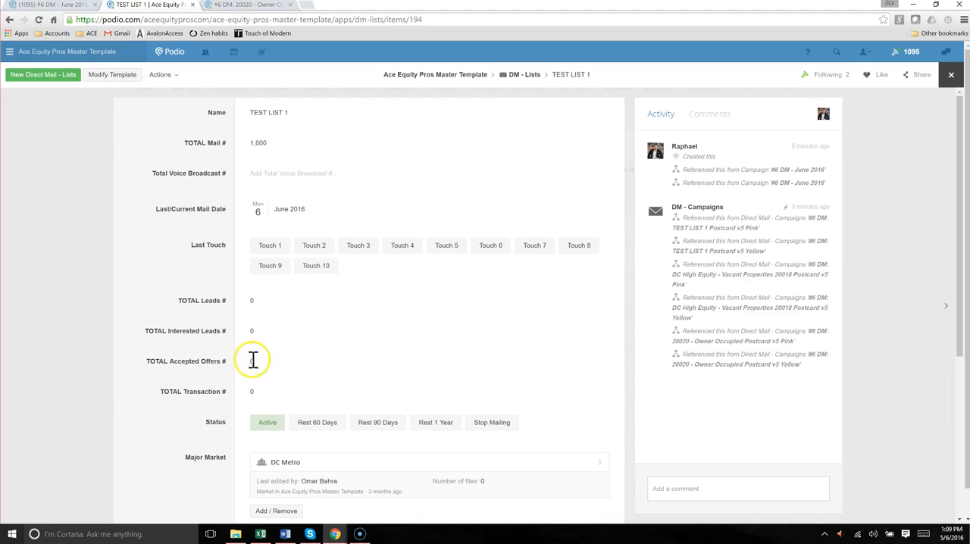
pyautogui.click(248, 6)
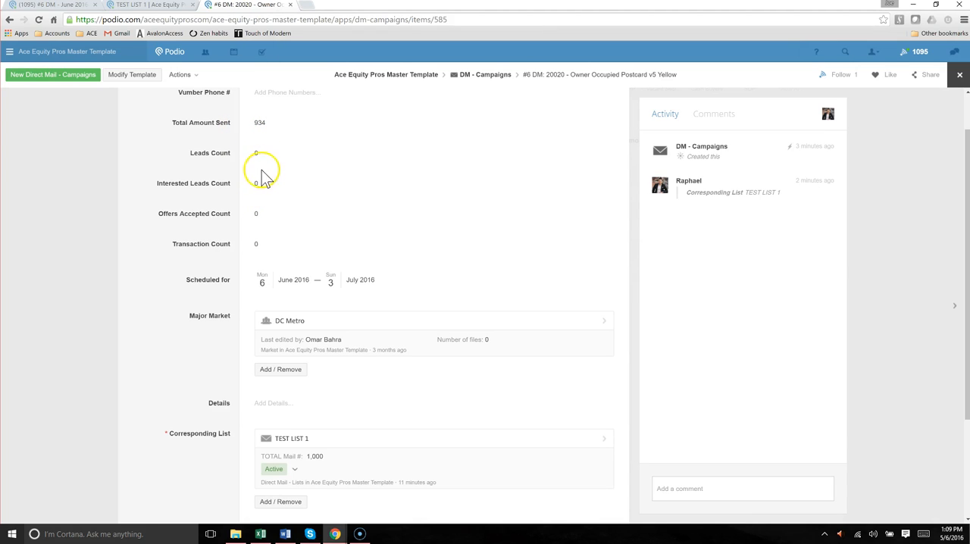
pyautogui.moveTo(189, 153); pyautogui.dragTo(230, 183)
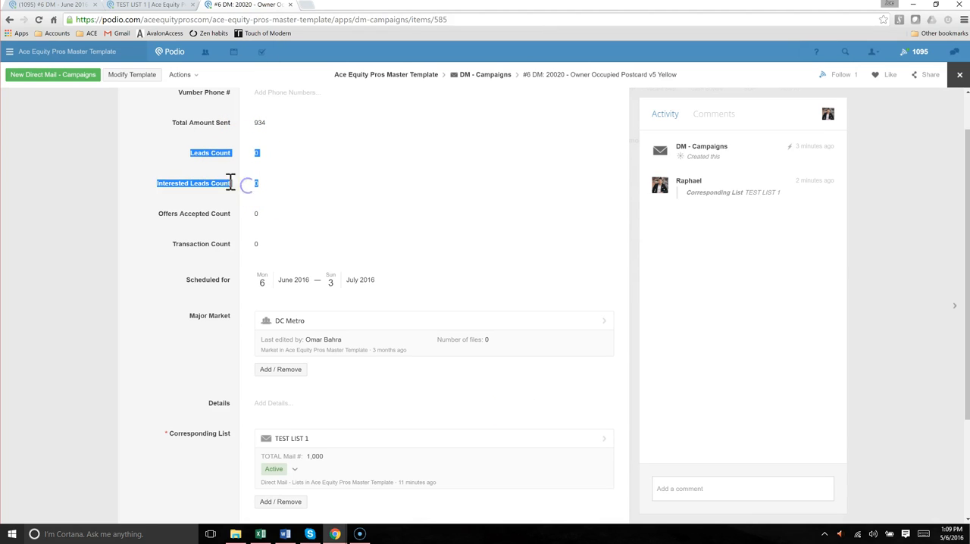
pyautogui.click(157, 6)
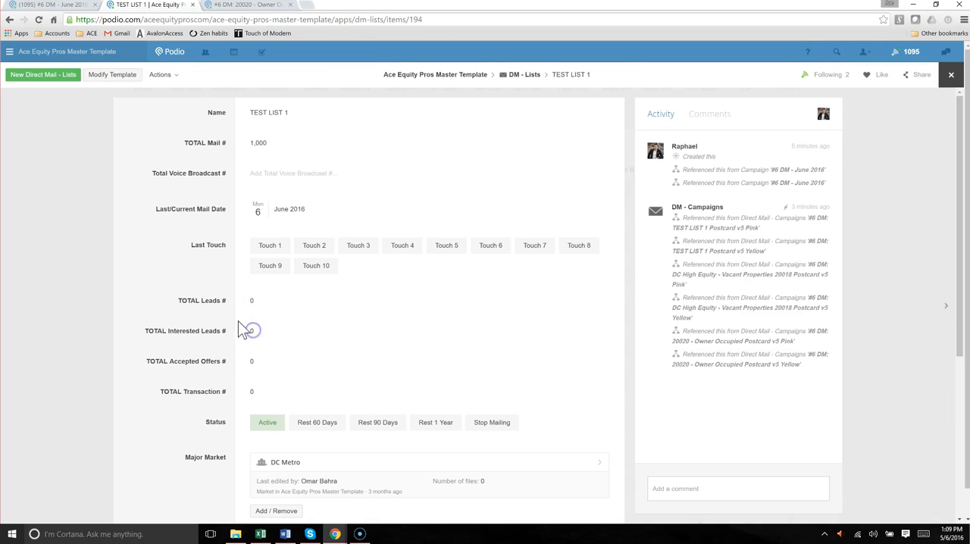
pyautogui.moveTo(201, 298); pyautogui.dragTo(271, 331)
pyautogui.click(271, 331)
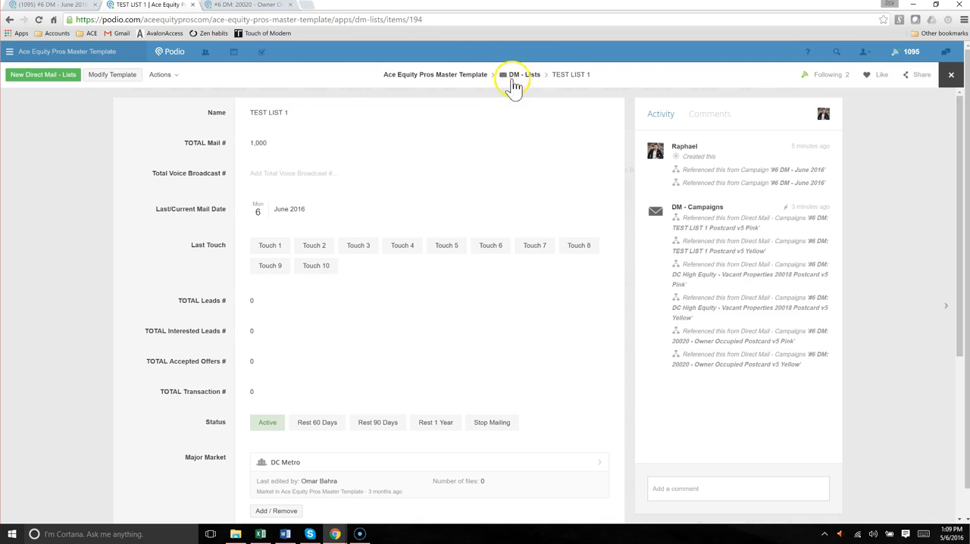
pyautogui.click(232, 6)
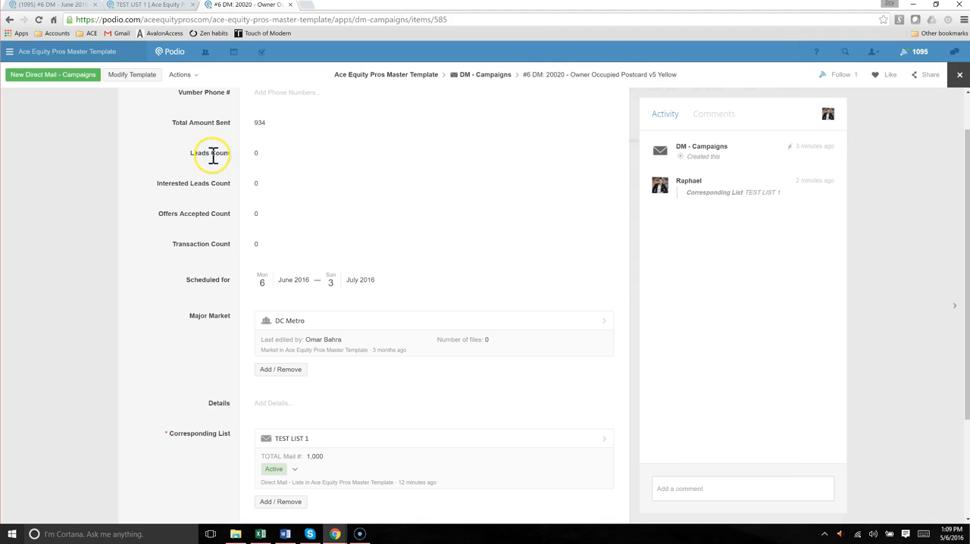
pyautogui.moveTo(198, 153); pyautogui.dragTo(273, 153)
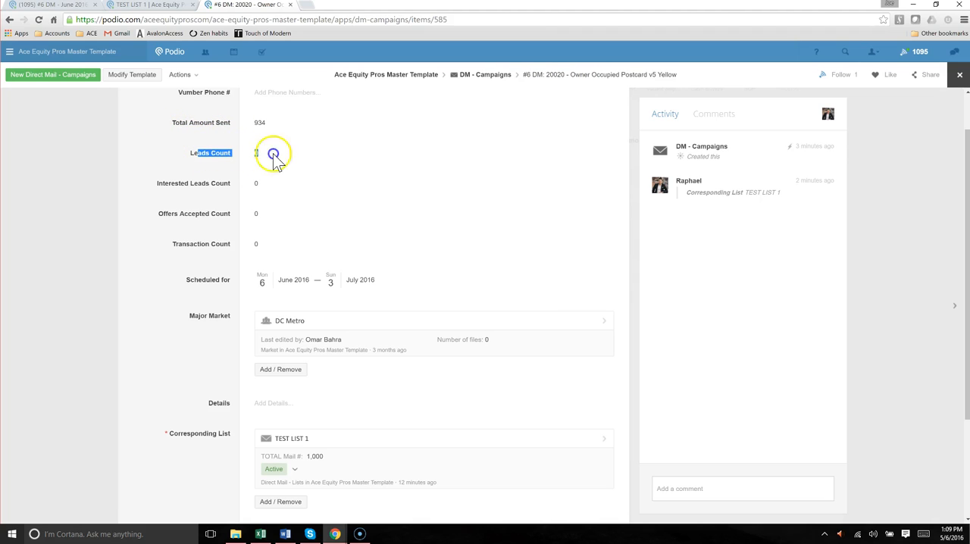
pyautogui.click(171, 13)
pyautogui.doubleClick(252, 301)
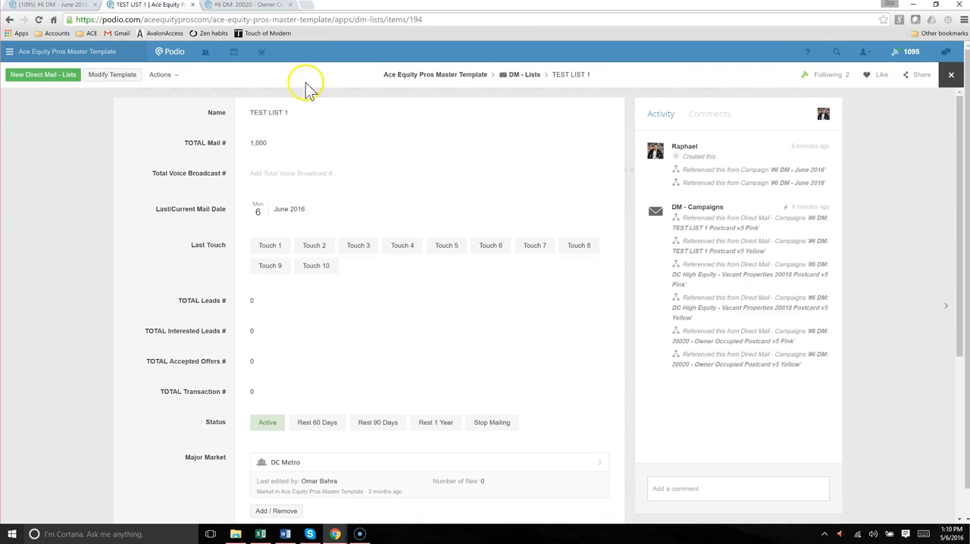
pyautogui.click(250, 6)
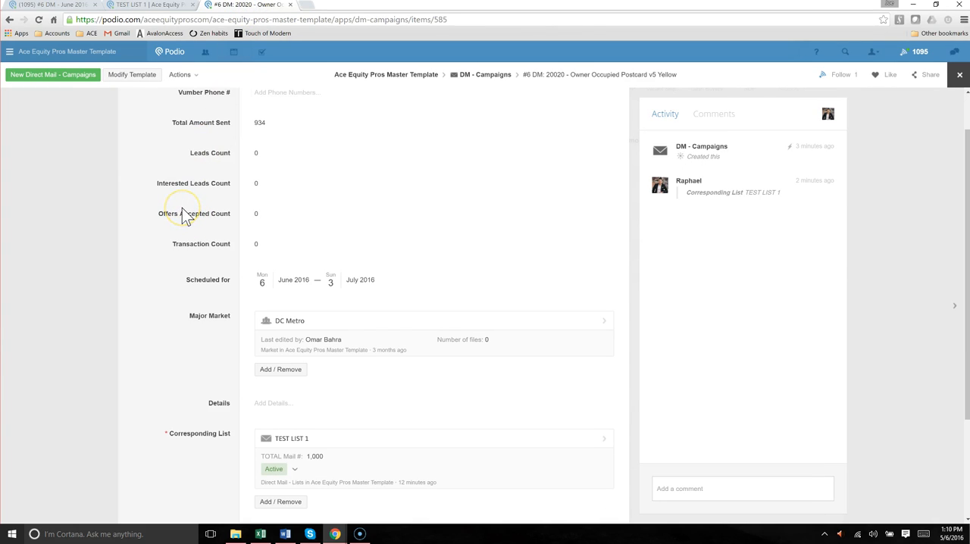
# Enter a work phone number in the campaign's Vumber Phone # field and save it
pyautogui.scroll(1, 195, 206)
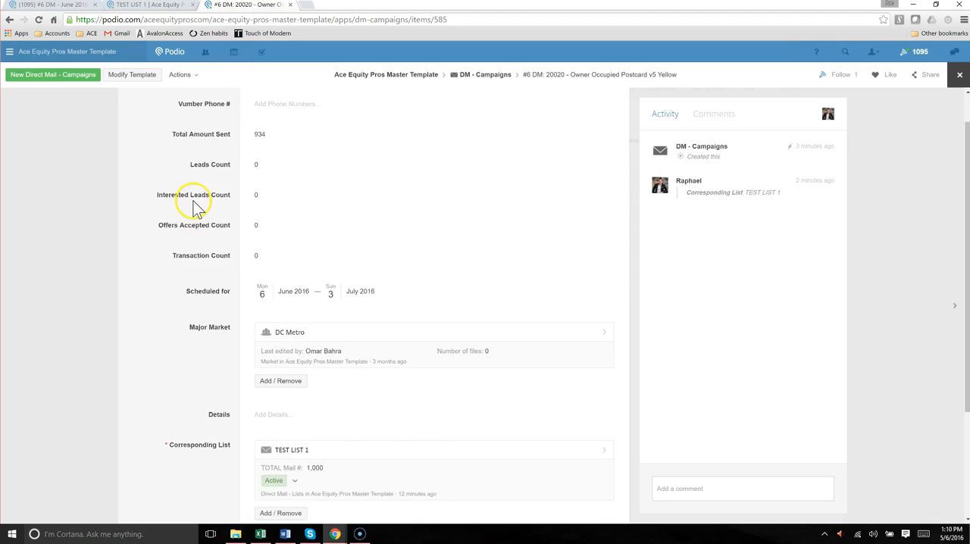
pyautogui.scroll(1, 195, 206)
pyautogui.moveTo(167, 138); pyautogui.dragTo(271, 140)
pyautogui.click(221, 138)
pyautogui.click(272, 144)
pyautogui.click(345, 146)
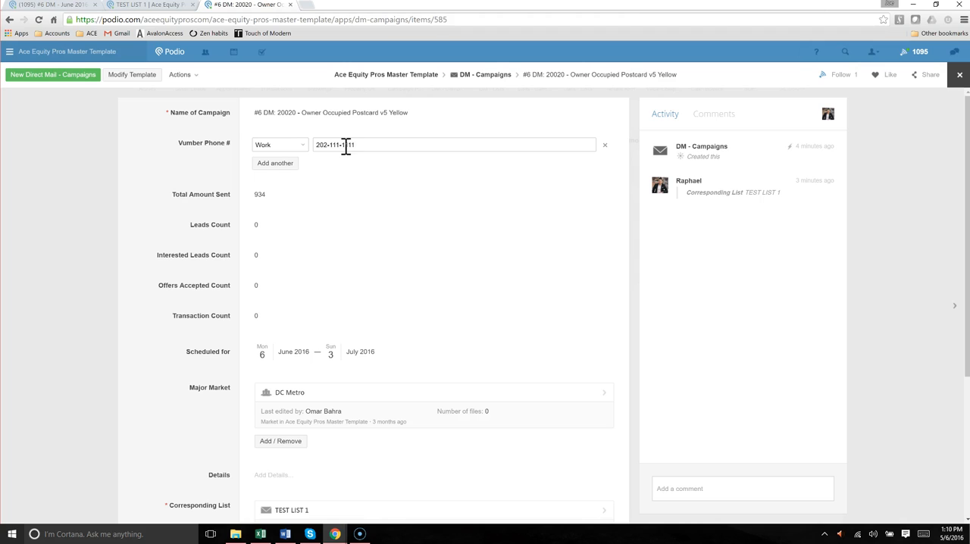
pyautogui.click(206, 165)
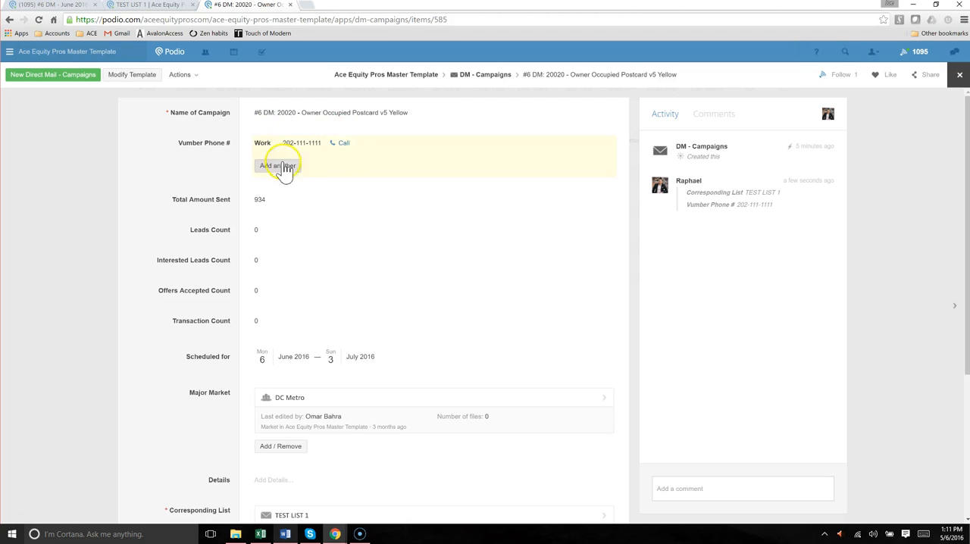
# Switch to the Vumber account panel and select the second number nicknamed NEW IMPORT 02-24-2016 in its settings
pyautogui.click(307, 7)
pyautogui.write('vu')
pyautogui.press('Return')
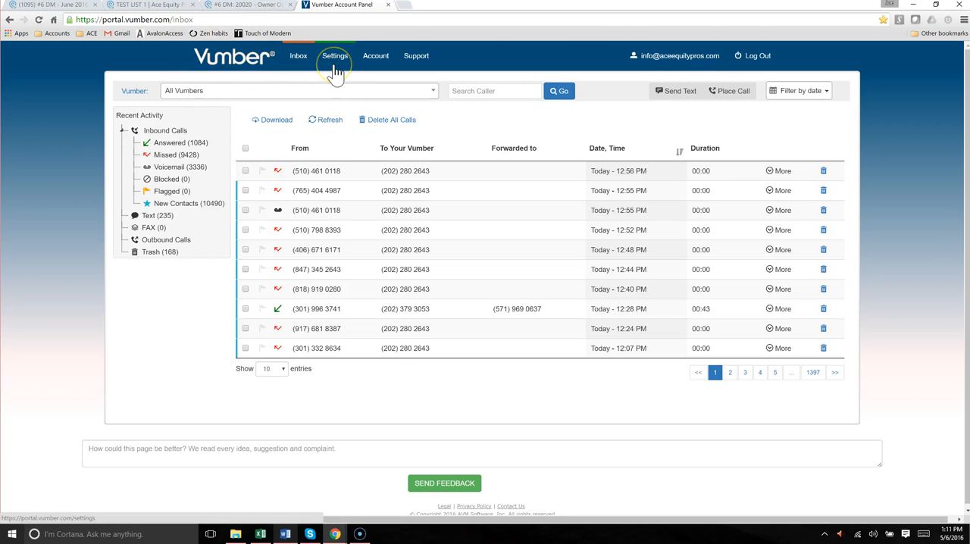
pyautogui.click(333, 65)
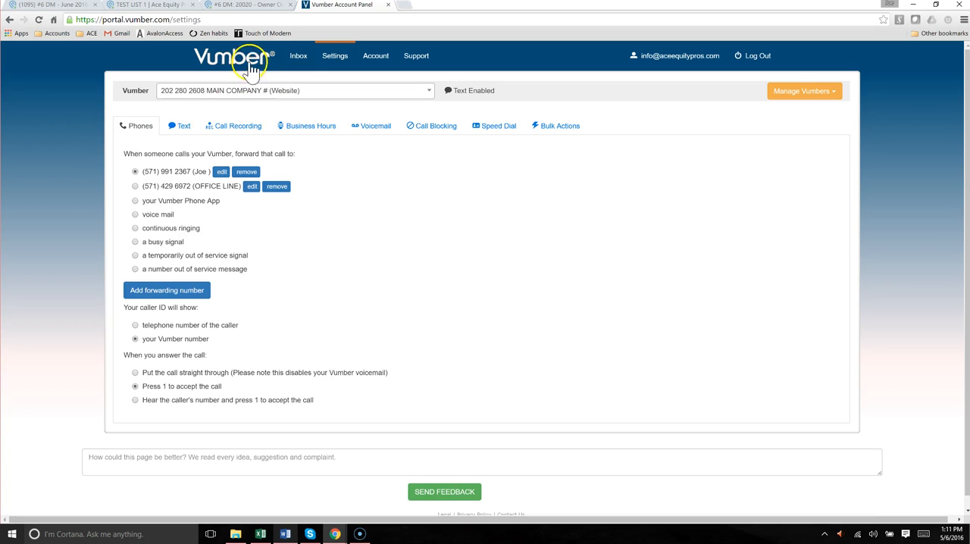
pyautogui.click(322, 97)
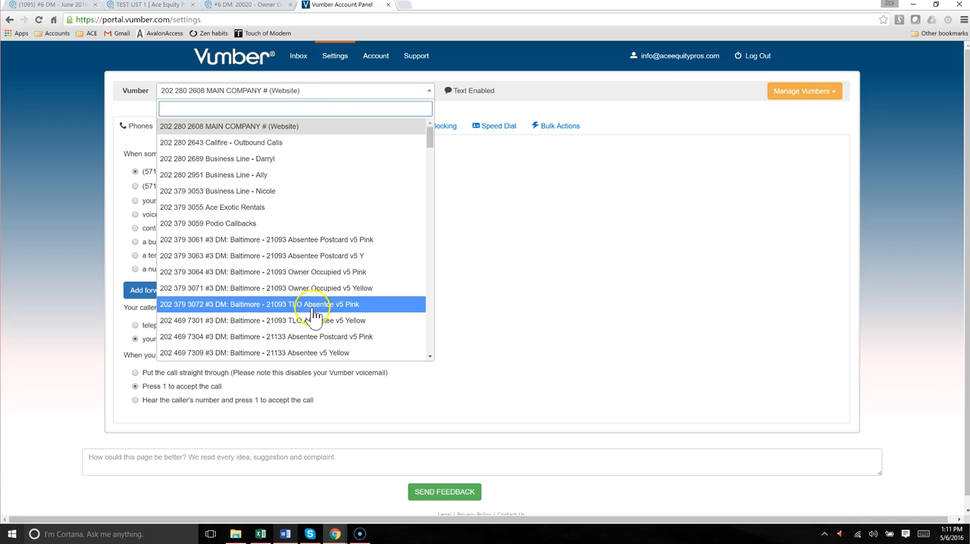
pyautogui.moveTo(429, 139); pyautogui.dragTo(426, 371)
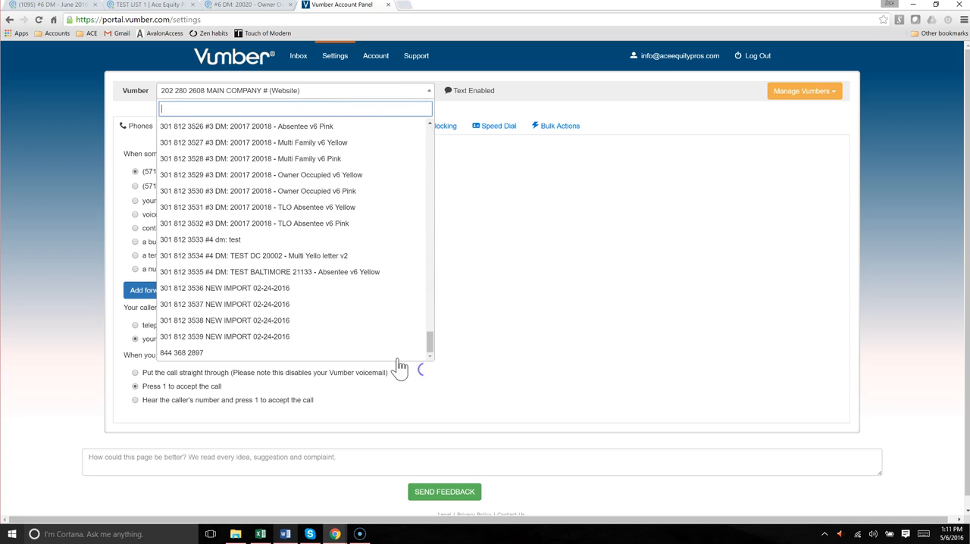
pyautogui.click(187, 307)
pyautogui.click(188, 304)
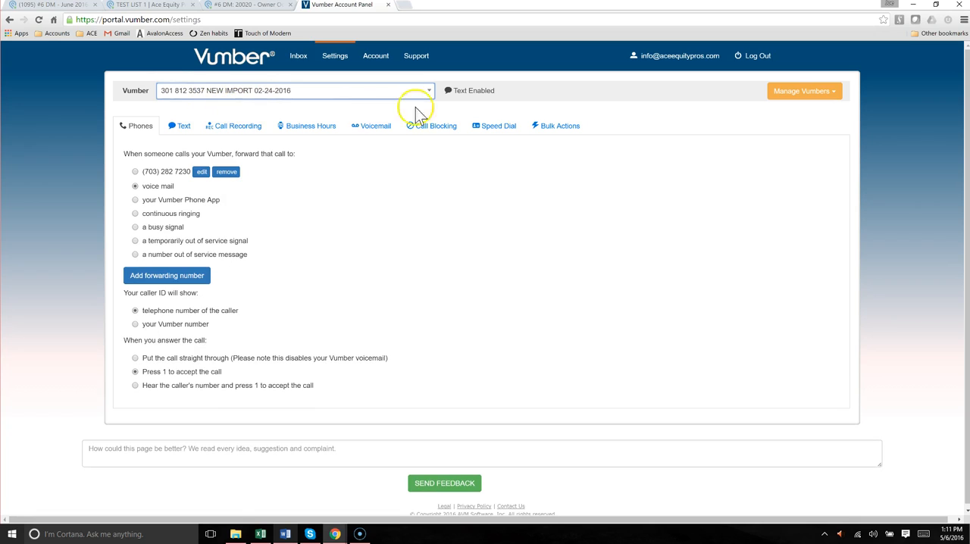
# Copy the campaign's name and save it as the selected Vumber's nickname: #6 DM: 20020 - Owner Occupied Postcard v5 Yellow
pyautogui.click(803, 91)
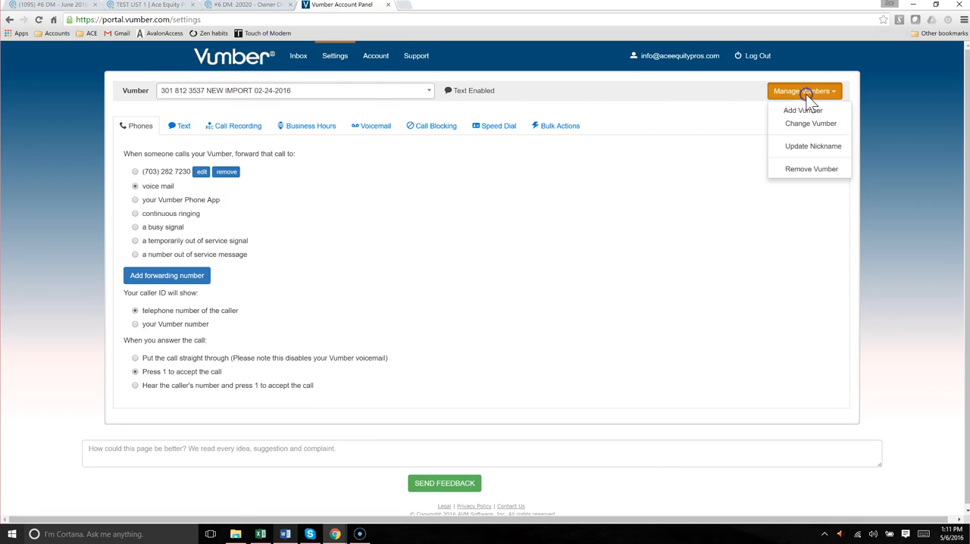
pyautogui.click(794, 149)
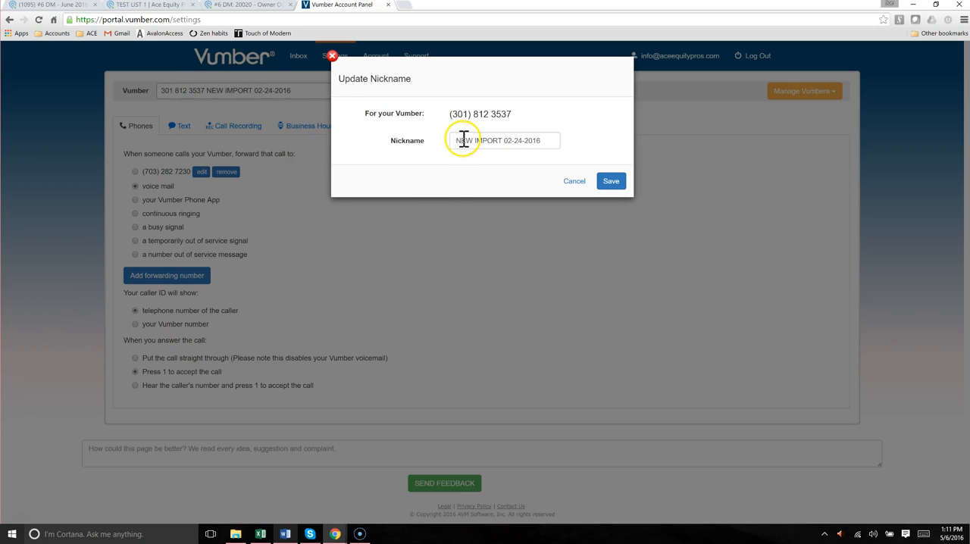
pyautogui.moveTo(454, 143); pyautogui.dragTo(550, 139)
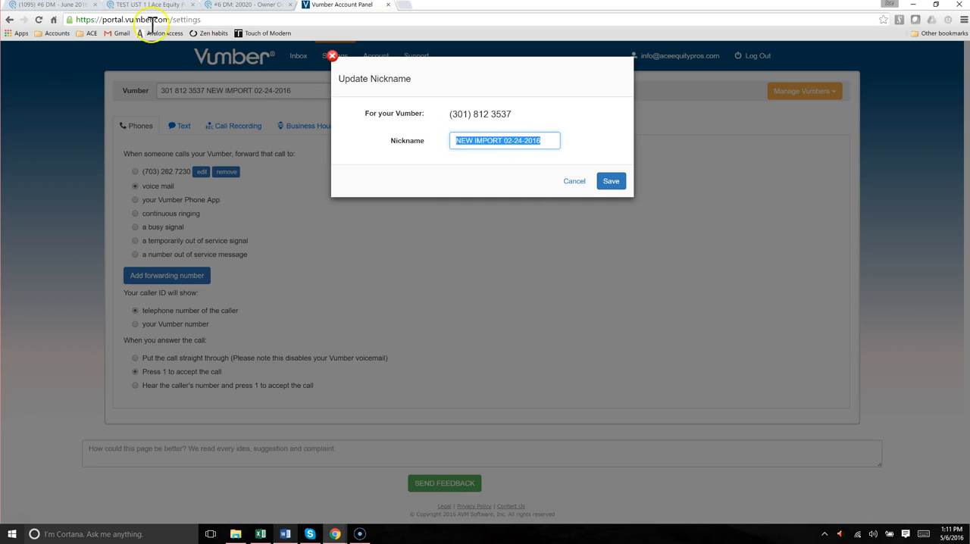
pyautogui.click(214, 9)
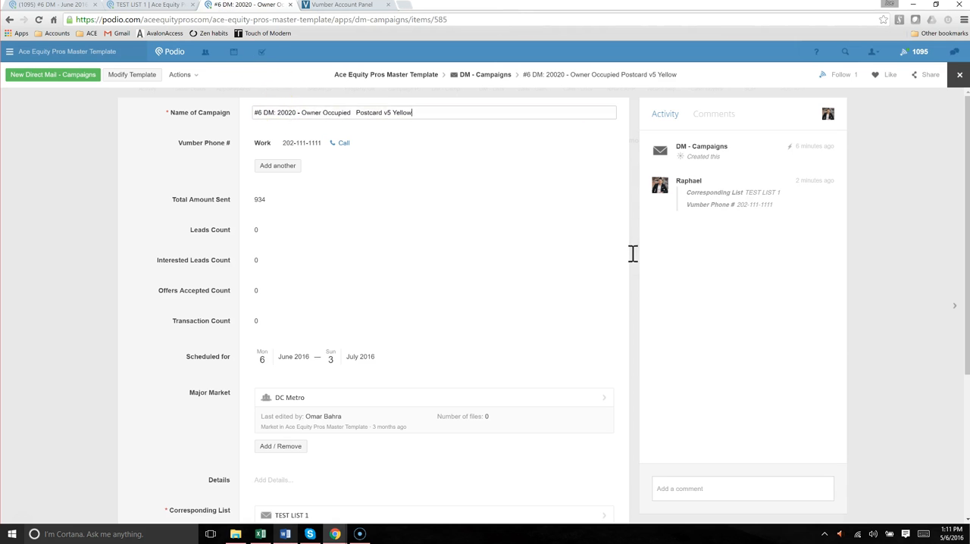
pyautogui.moveTo(420, 114); pyautogui.dragTo(229, 110)
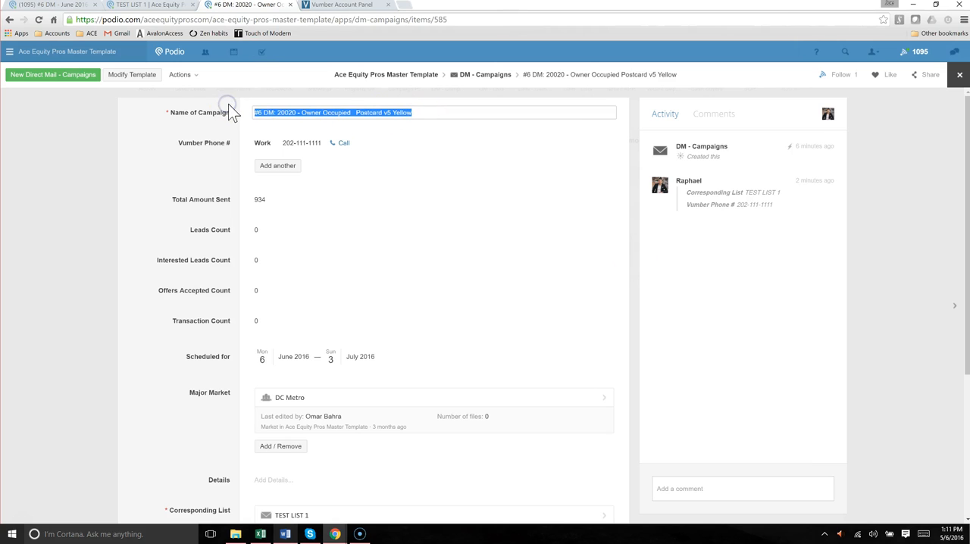
pyautogui.rightClick(256, 108)
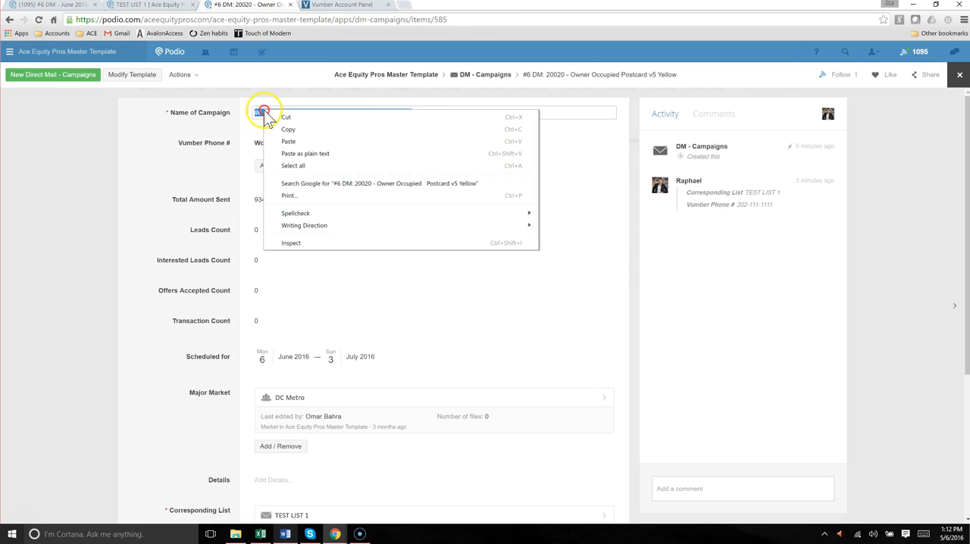
pyautogui.click(284, 128)
pyautogui.click(333, 6)
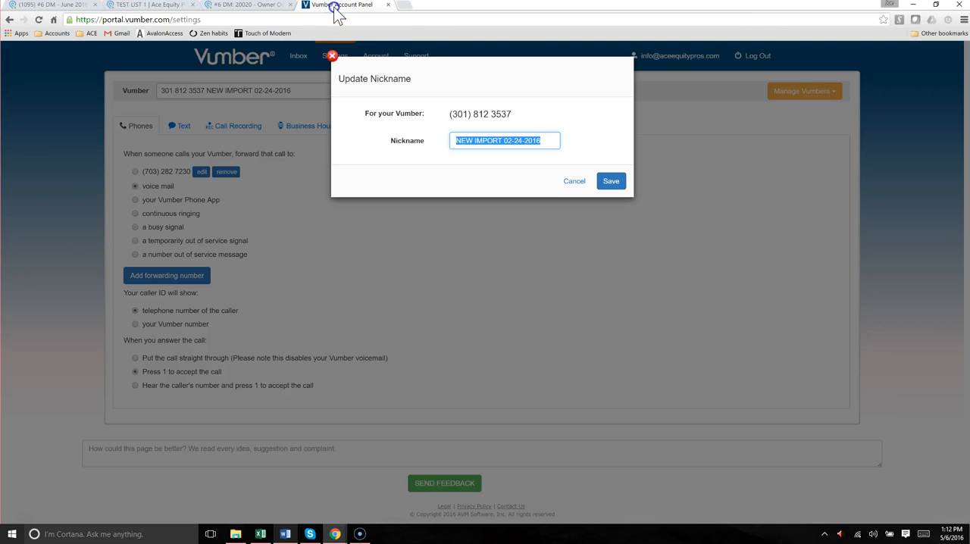
pyautogui.rightClick(491, 141)
pyautogui.click(515, 170)
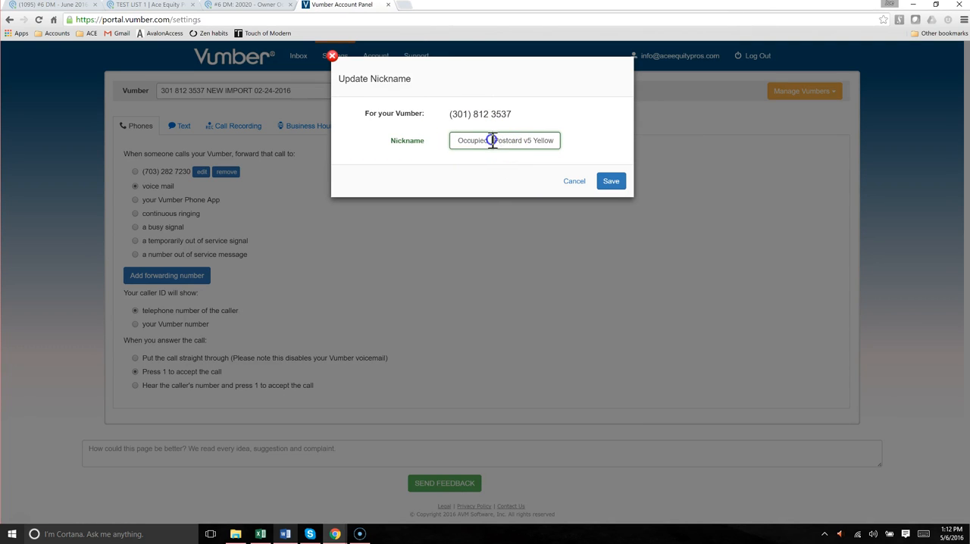
pyautogui.click(456, 143)
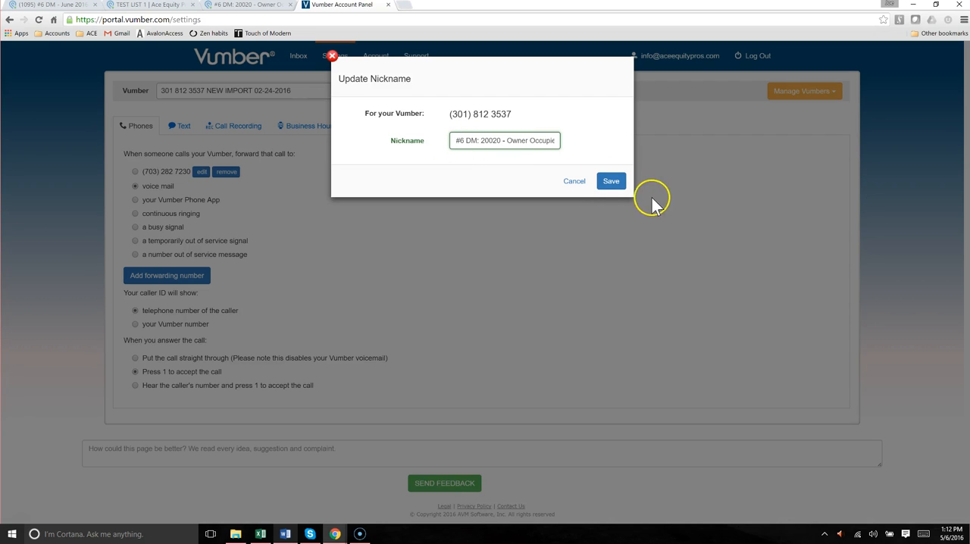
pyautogui.click(611, 183)
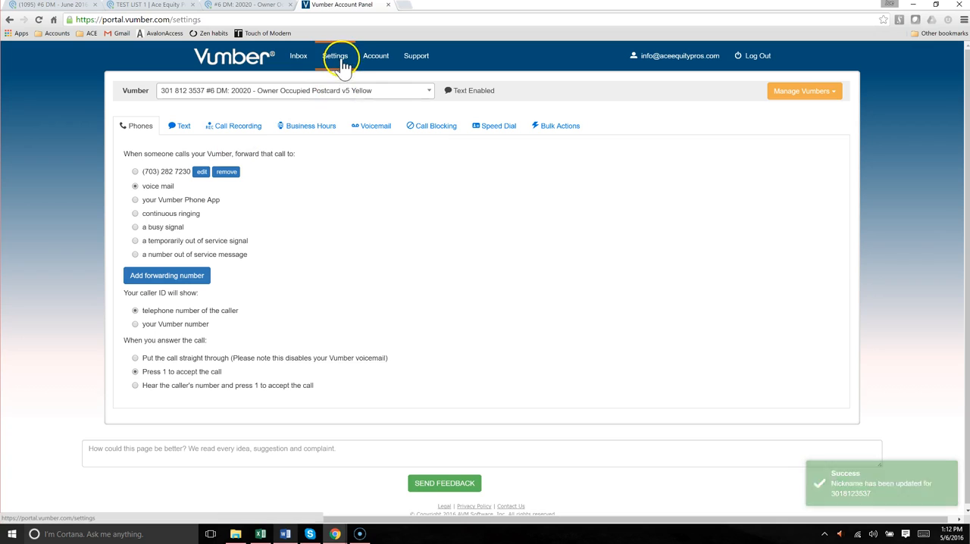
# Set the #6 DM: 20020 Vumber to forward incoming calls to voice mail and open its voicemail settings
pyautogui.click(365, 128)
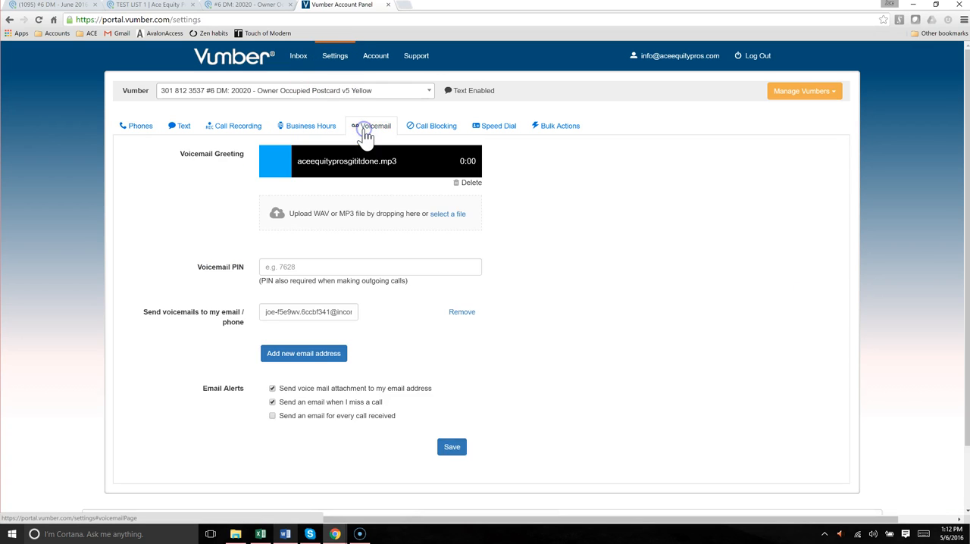
pyautogui.click(139, 126)
pyautogui.click(135, 186)
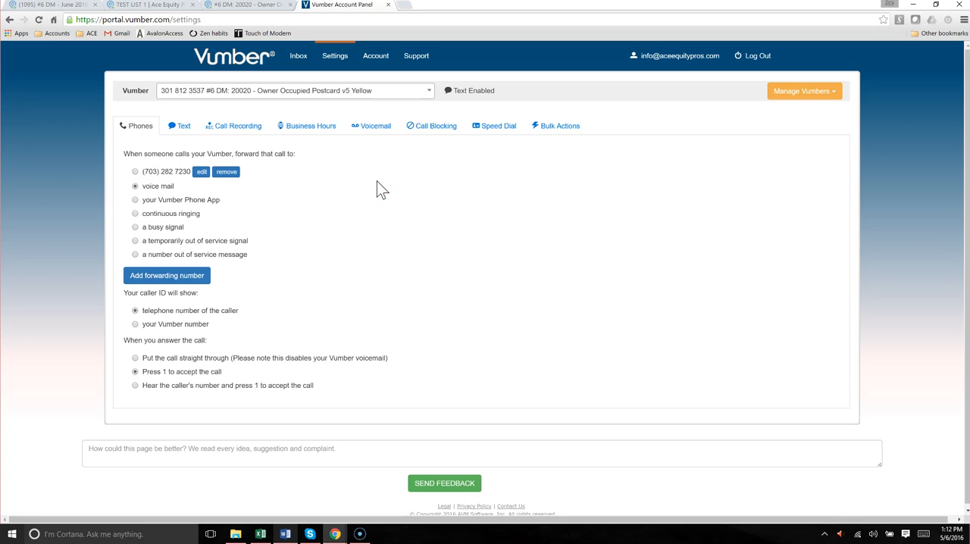
pyautogui.click(379, 133)
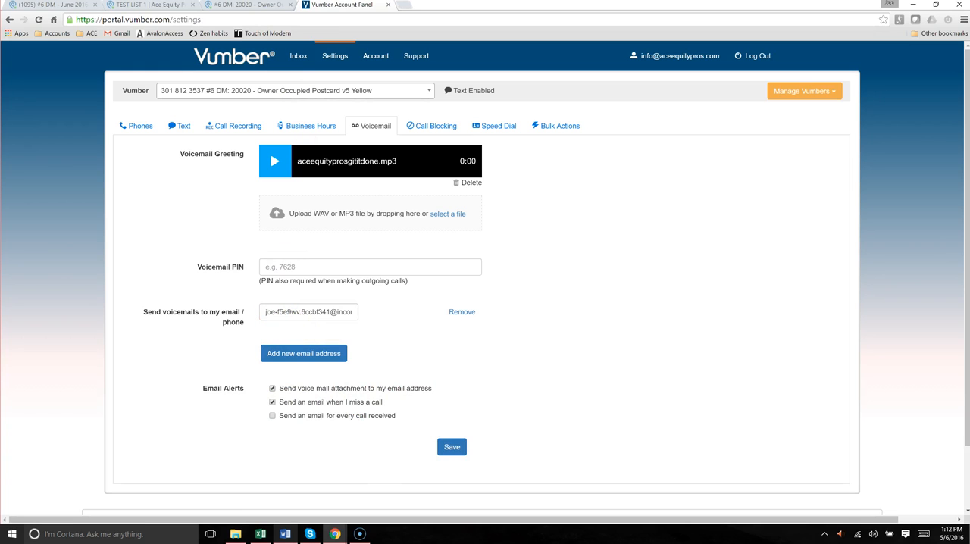
# Open Podio in a new browser tab and go to the Incoming Calls app of the Ace Equity Pros Master Template workspace
pyautogui.click(409, 6)
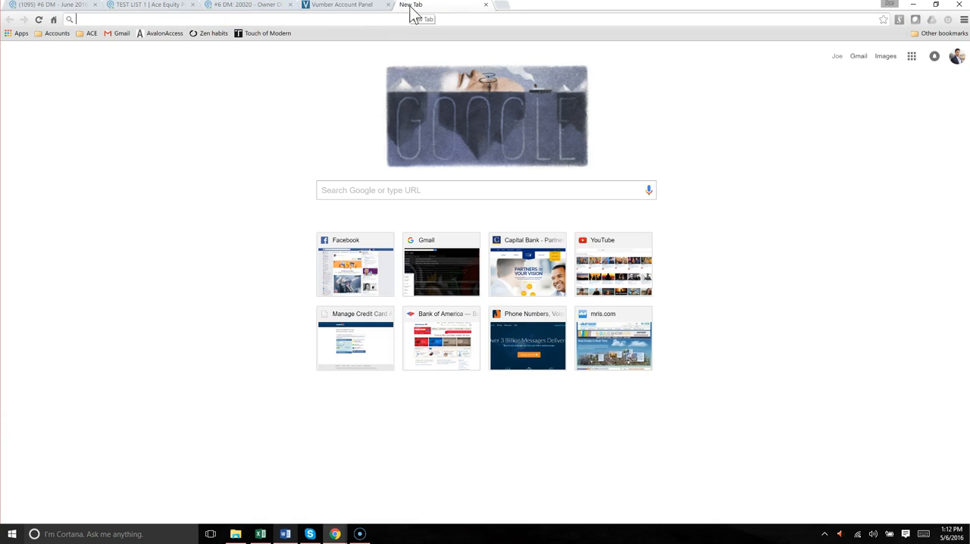
pyautogui.write('po')
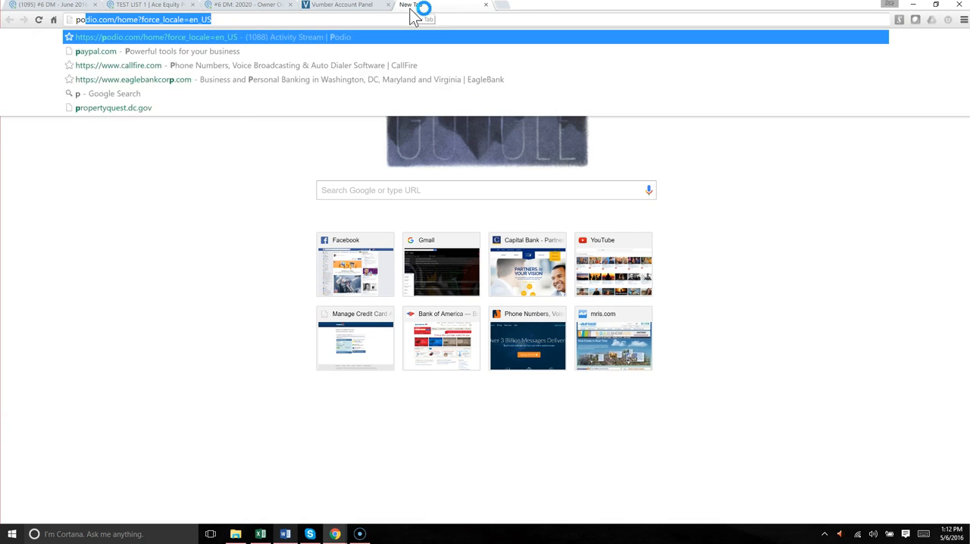
pyautogui.write('d')
pyautogui.press('Return')
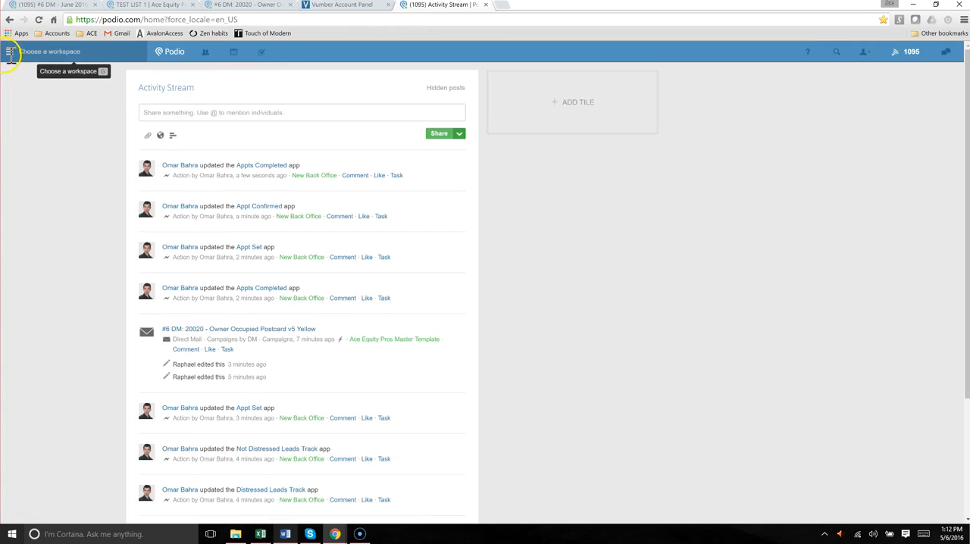
pyautogui.click(9, 55)
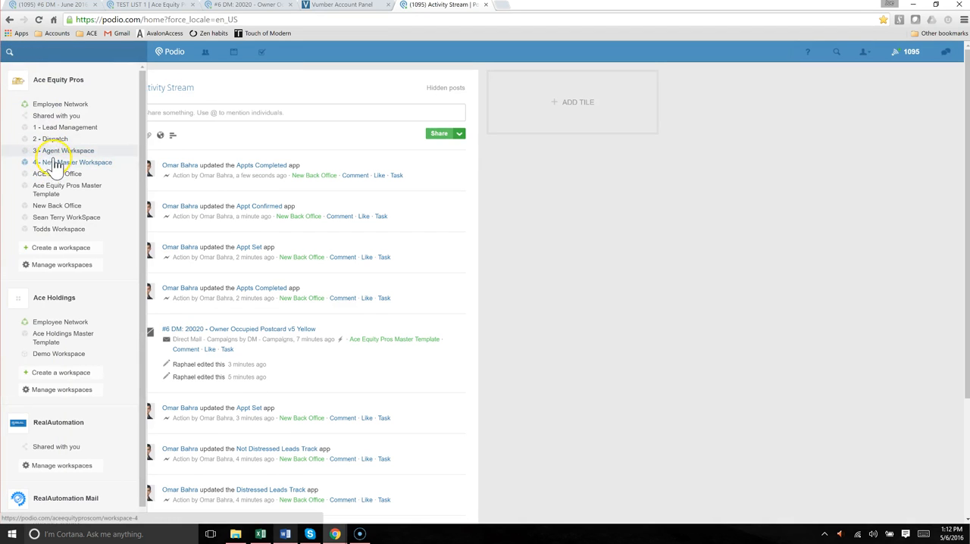
pyautogui.click(59, 193)
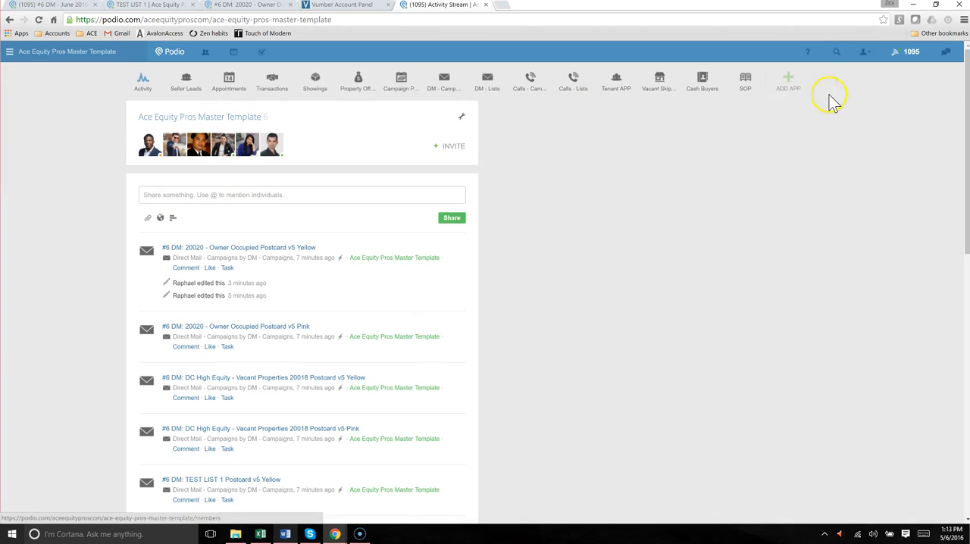
pyautogui.click(835, 85)
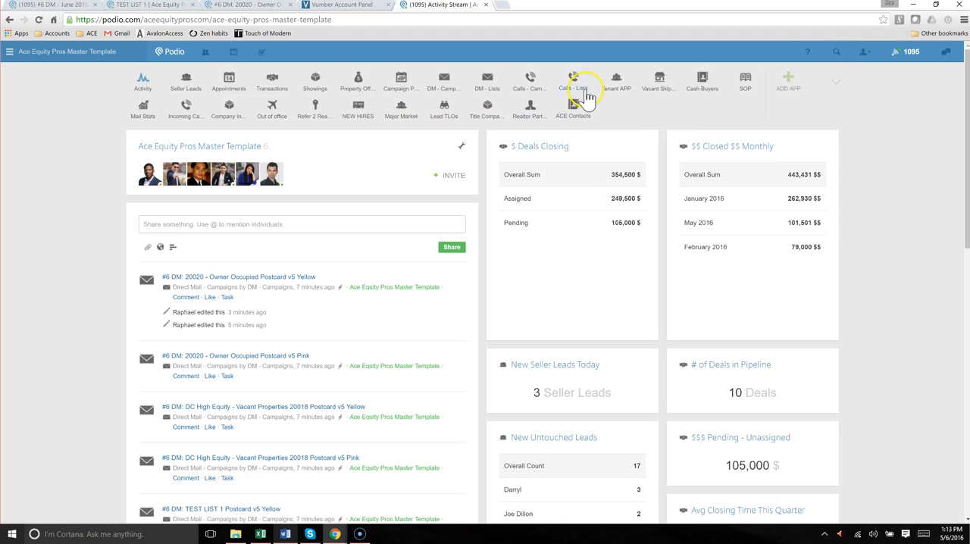
pyautogui.click(186, 120)
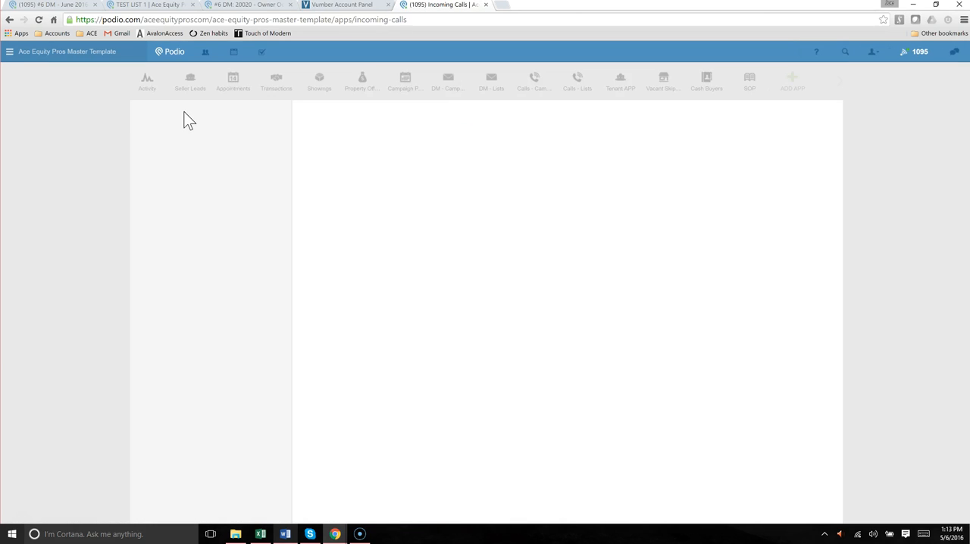
# Open the Incoming Calls app's Email to app settings and copy its manually added e-mail address
pyautogui.click(259, 116)
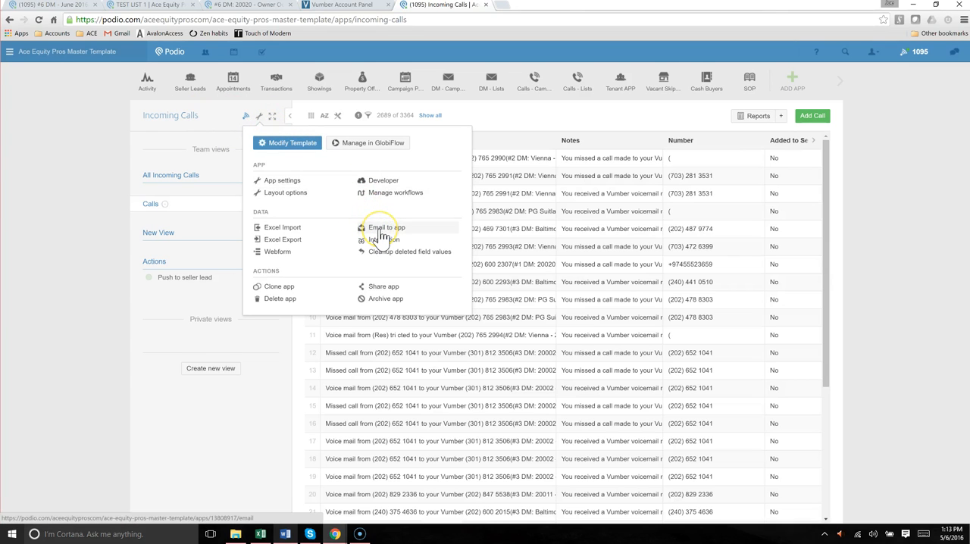
pyautogui.click(381, 236)
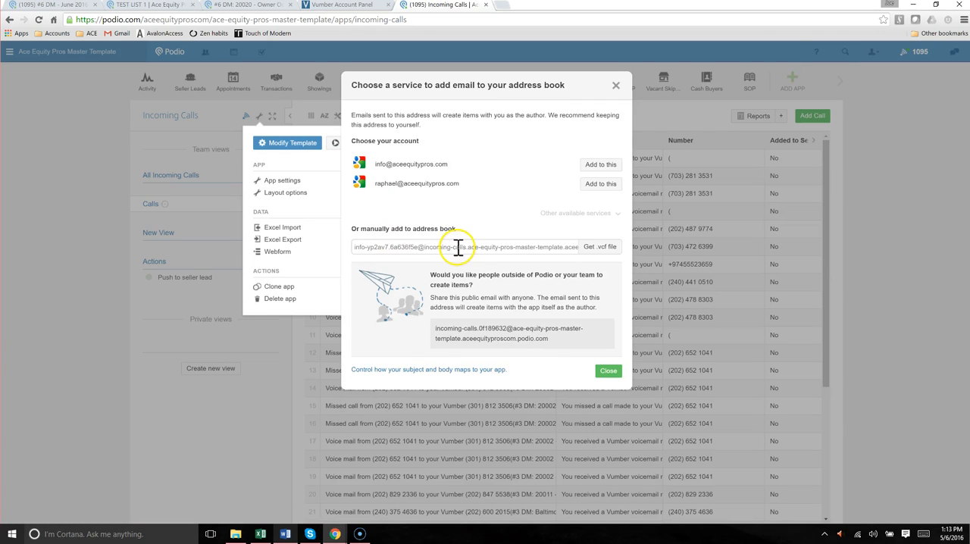
pyautogui.doubleClick(457, 247)
pyautogui.tripleClick(457, 247)
pyautogui.rightClick(458, 248)
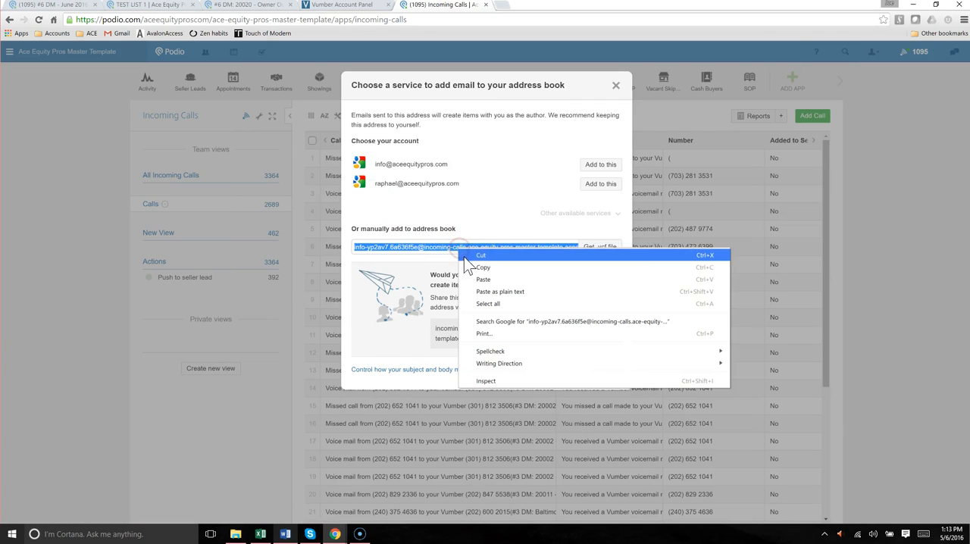
pyautogui.click(470, 265)
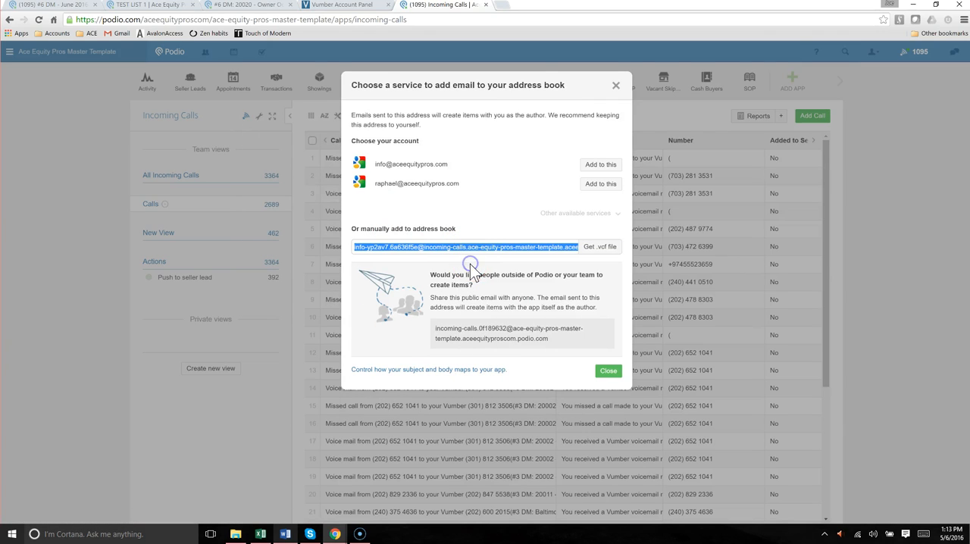
# Return to the Vumber account panel and select the e-mail address in the Send voicemails to my email / phone field
pyautogui.click(332, 7)
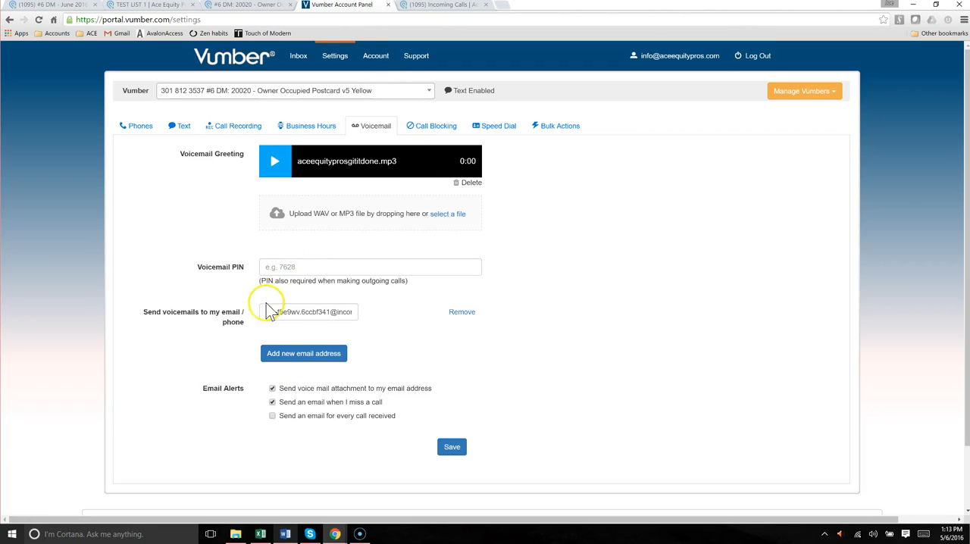
pyautogui.moveTo(147, 312); pyautogui.dragTo(233, 319)
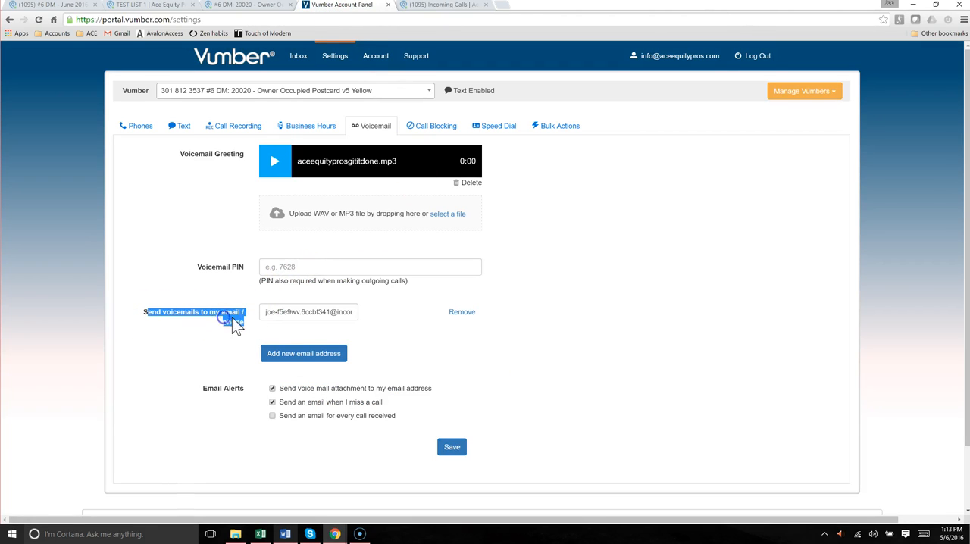
pyautogui.click(288, 312)
pyautogui.tripleClick(288, 312)
pyautogui.rightClick(291, 313)
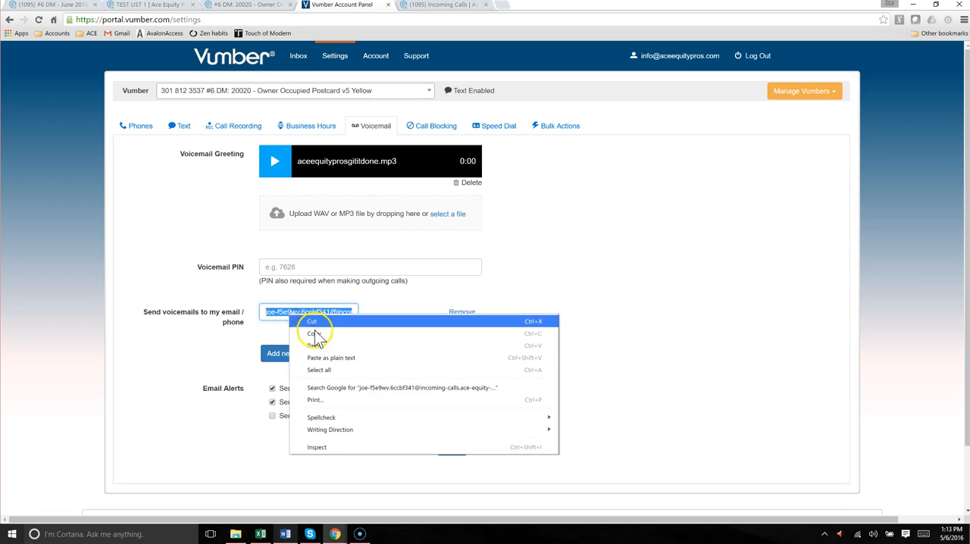
pyautogui.click(350, 317)
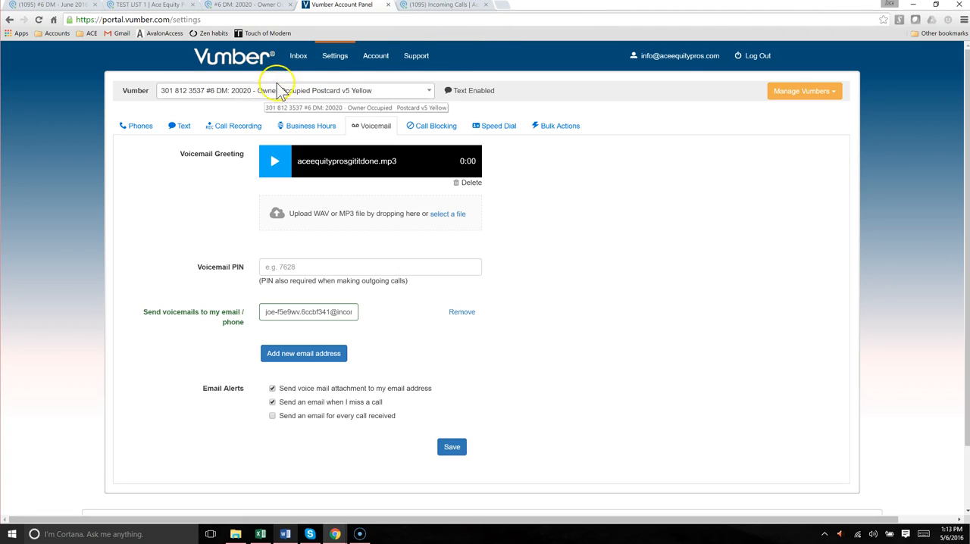
# Review the 20020 - Owner Occupied Postcard v5 Yellow campaign's name, Vumber number, counts, schedule, market and corresponding list
pyautogui.click(249, 7)
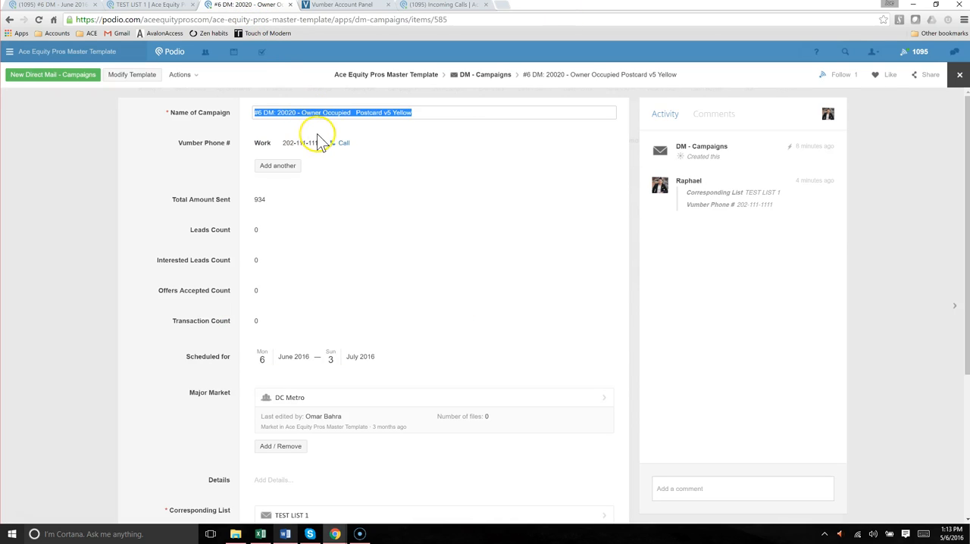
pyautogui.click(199, 134)
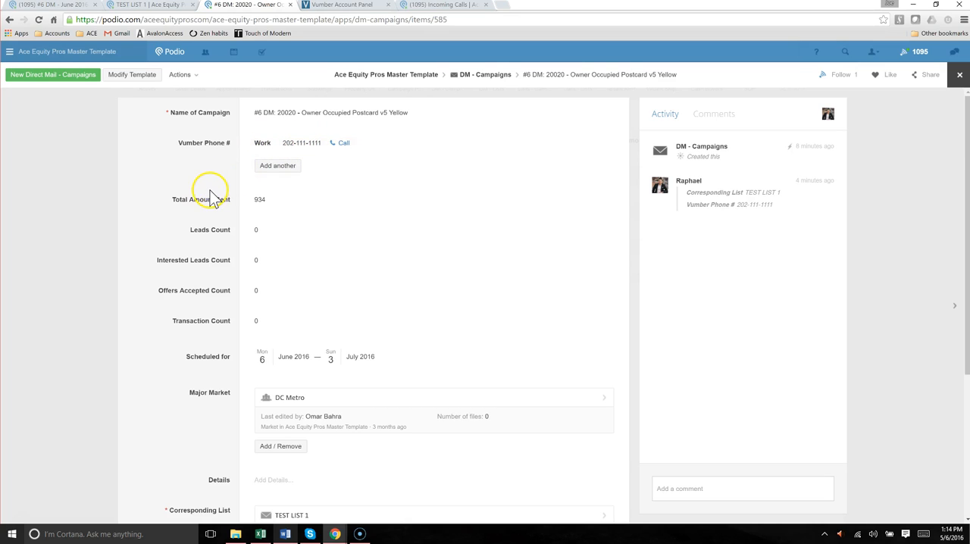
pyautogui.scroll(-2, 215, 199)
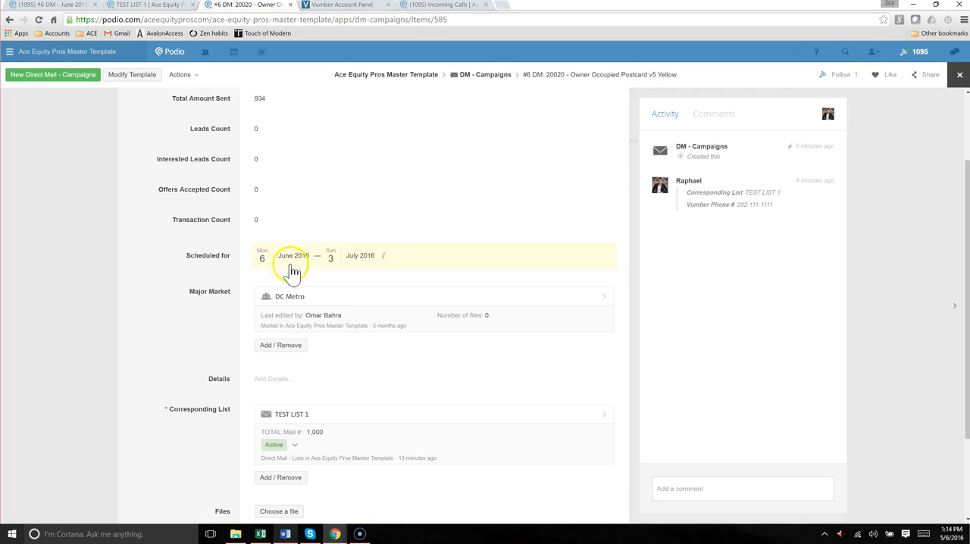
pyautogui.scroll(-1, 247, 265)
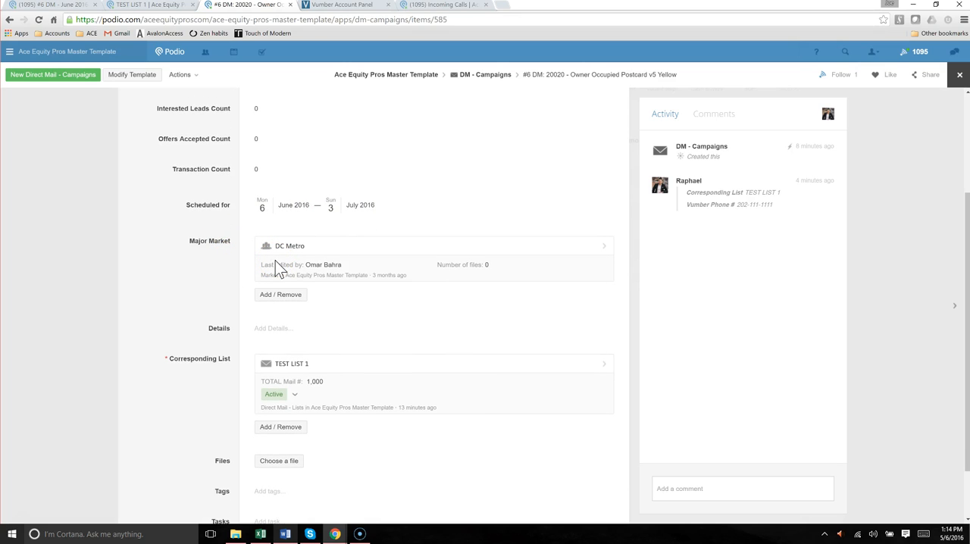
pyautogui.scroll(-2, 222, 318)
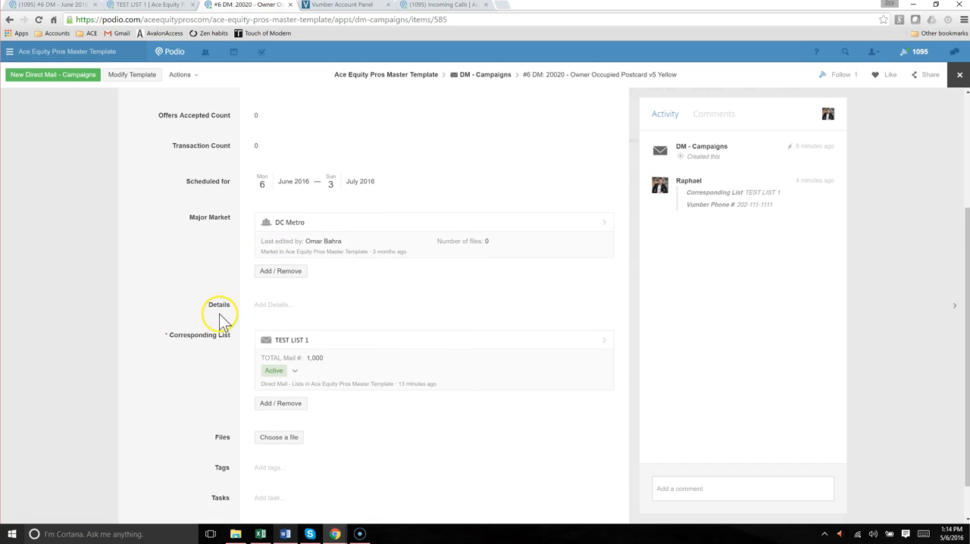
pyautogui.scroll(4, 231, 387)
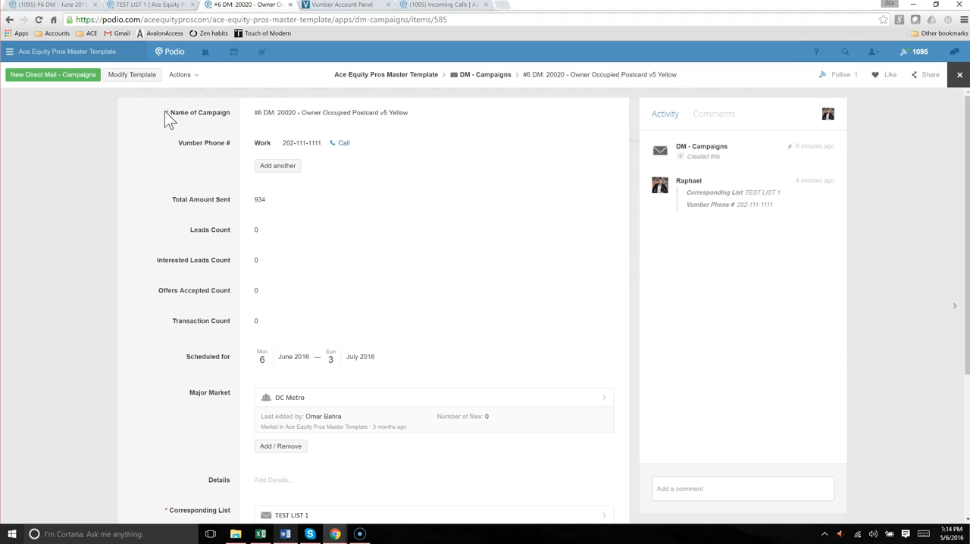
pyautogui.moveTo(165, 110); pyautogui.dragTo(345, 155)
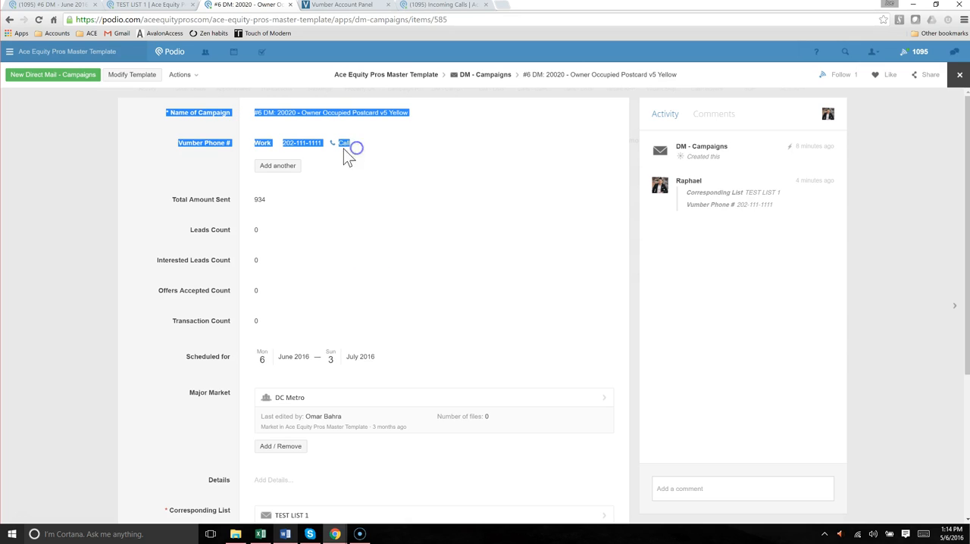
pyautogui.click(231, 136)
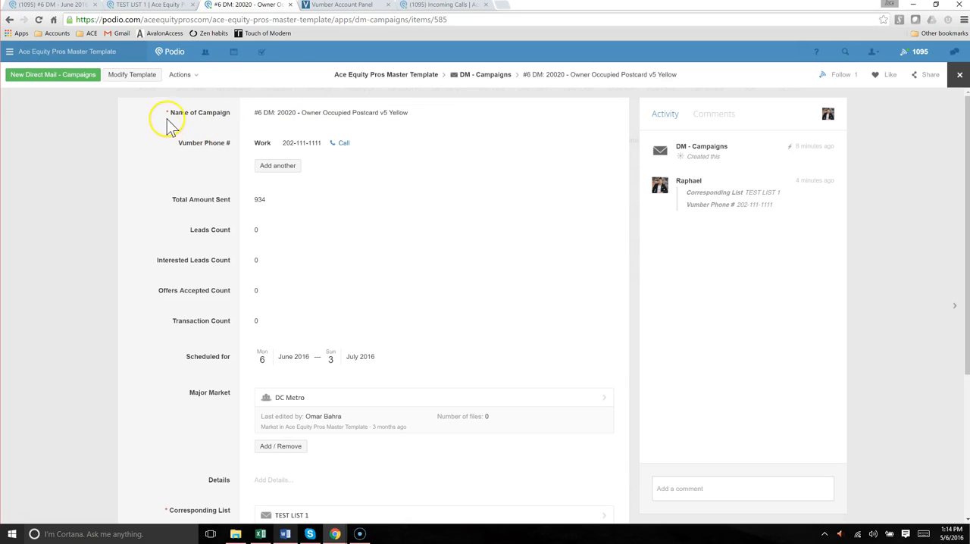
# Go back to the #6 DM - June 2016 plan and examine Mailing Group 1 with its DM List 1
pyautogui.click(51, 9)
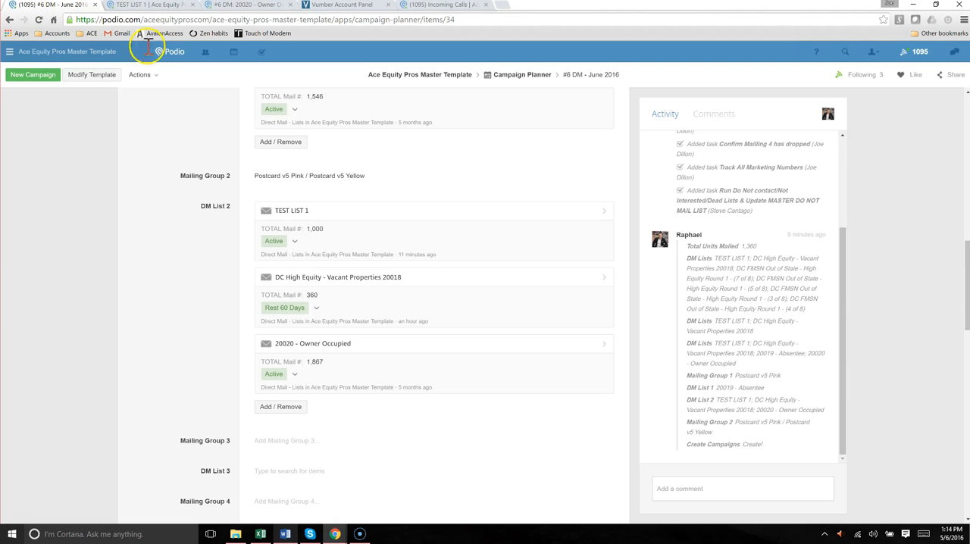
pyautogui.scroll(4, 225, 250)
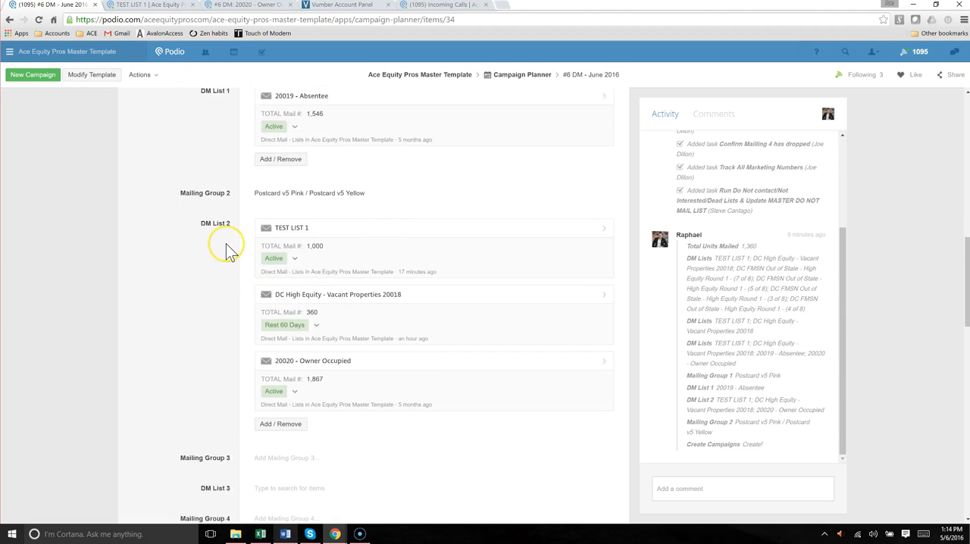
pyautogui.scroll(-2, 225, 291)
pyautogui.moveTo(179, 244); pyautogui.dragTo(395, 354)
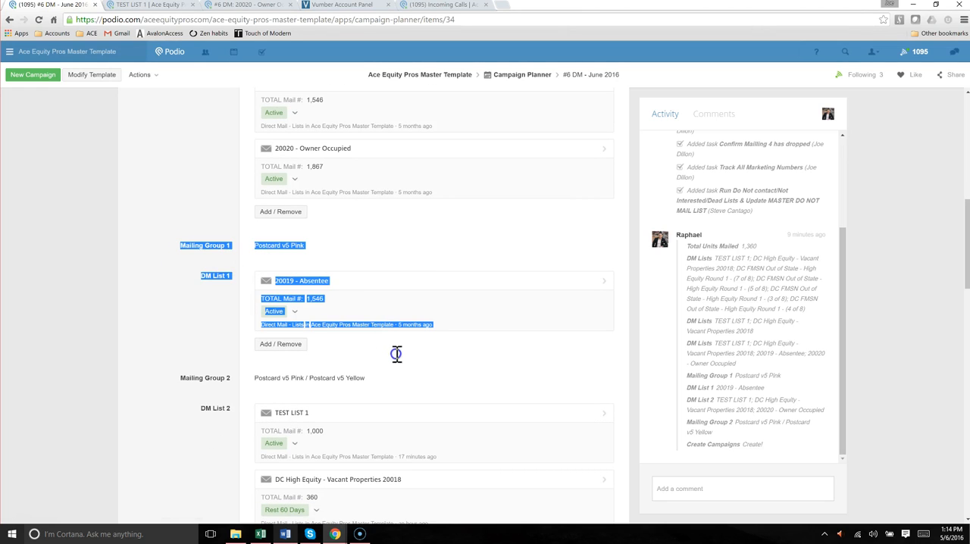
pyautogui.click(229, 326)
pyautogui.moveTo(182, 243); pyautogui.dragTo(261, 305)
pyautogui.click(190, 290)
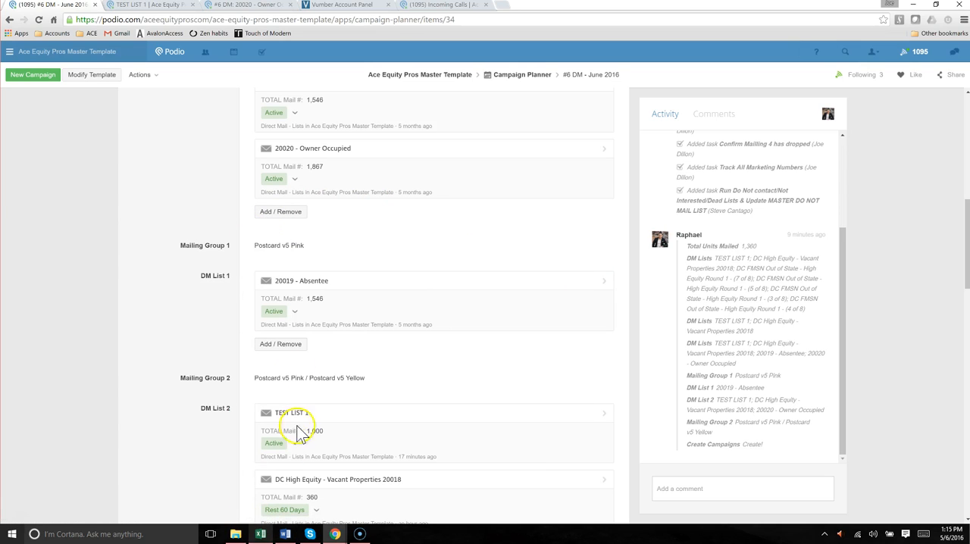
# Examine Mailing Groups 1 and 2 in the plan and compare them with the Owner Occupied Yellow campaign's Vumber number
pyautogui.scroll(-1, 321, 440)
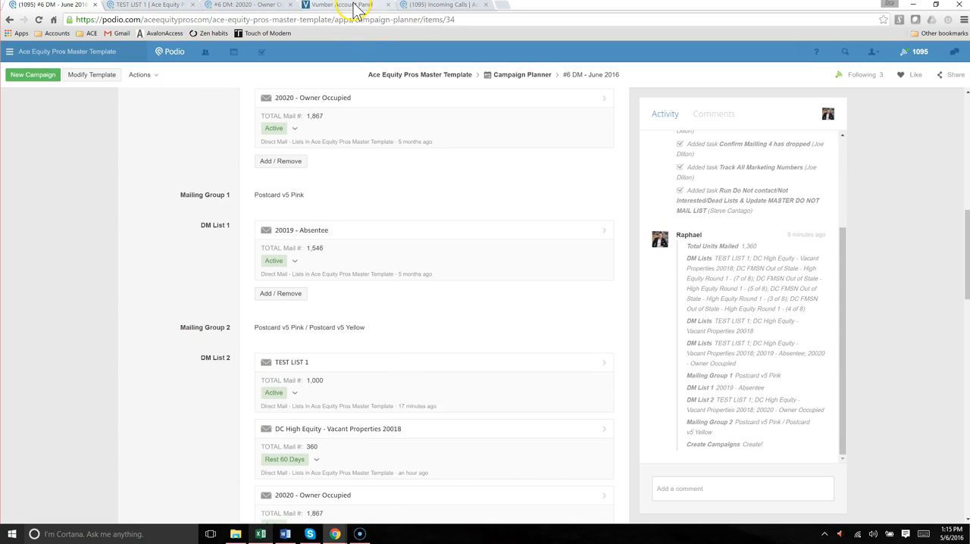
pyautogui.moveTo(225, 178); pyautogui.dragTo(479, 324)
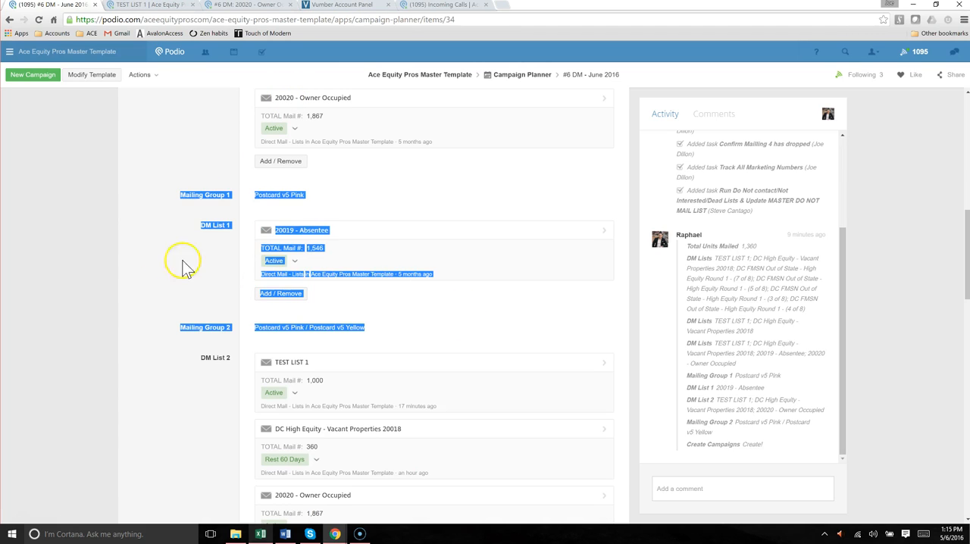
pyautogui.click(159, 258)
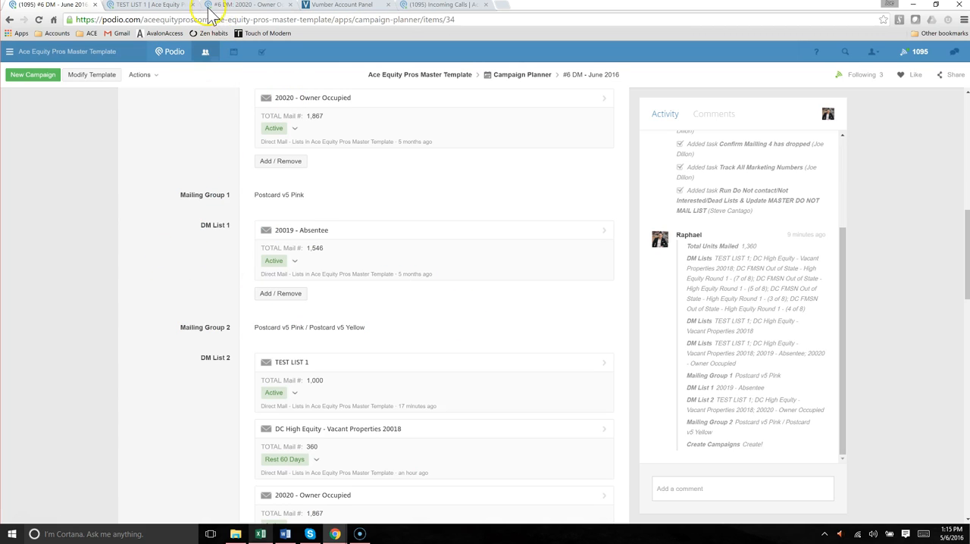
pyautogui.click(235, 4)
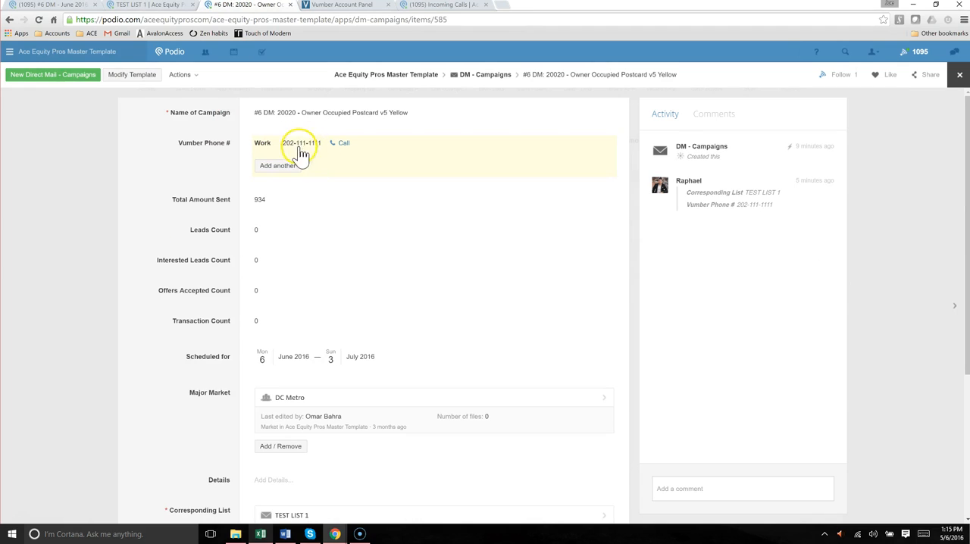
pyautogui.click(74, 6)
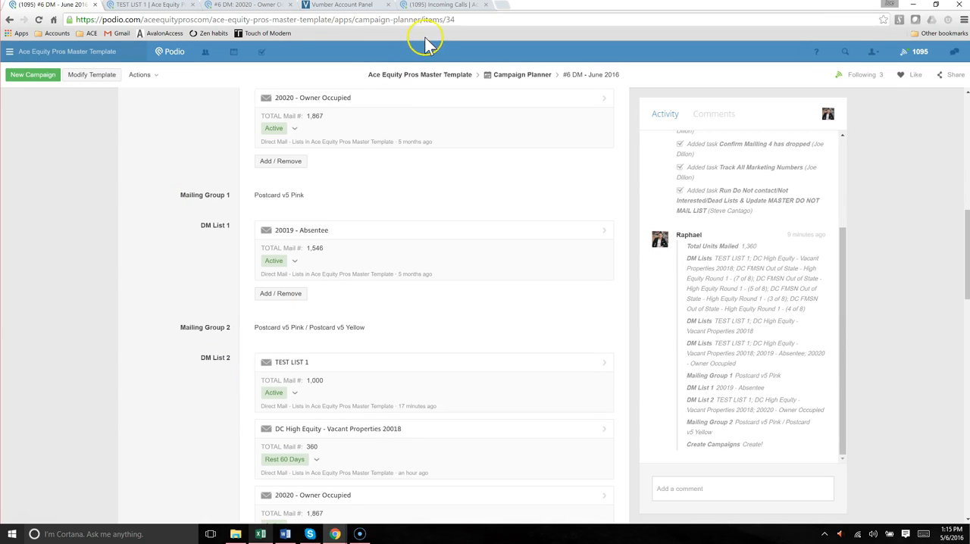
# Switch to the Vumber account panel and look through the list of Vumber numbers and their assigned campaign names
pyautogui.click(353, 9)
pyautogui.click(340, 98)
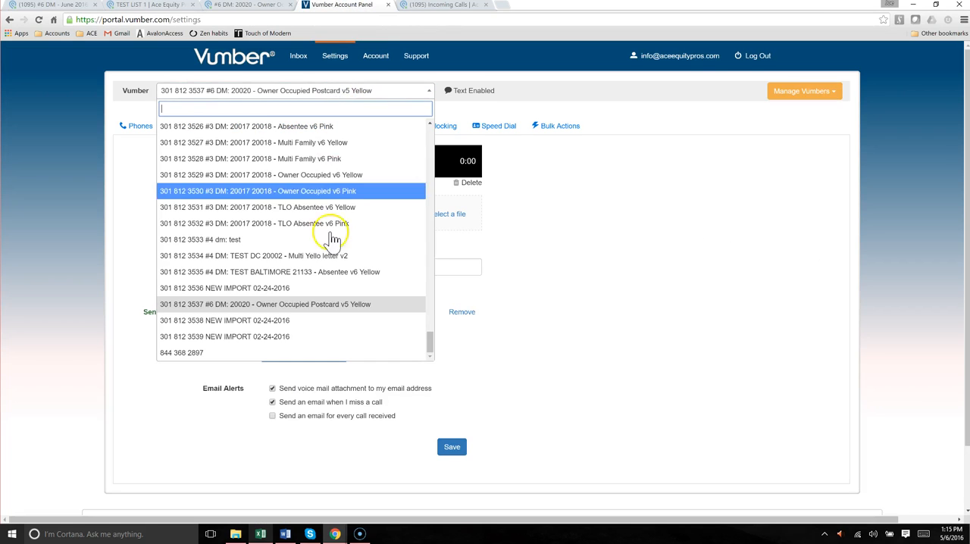
pyautogui.scroll(-1, 326, 284)
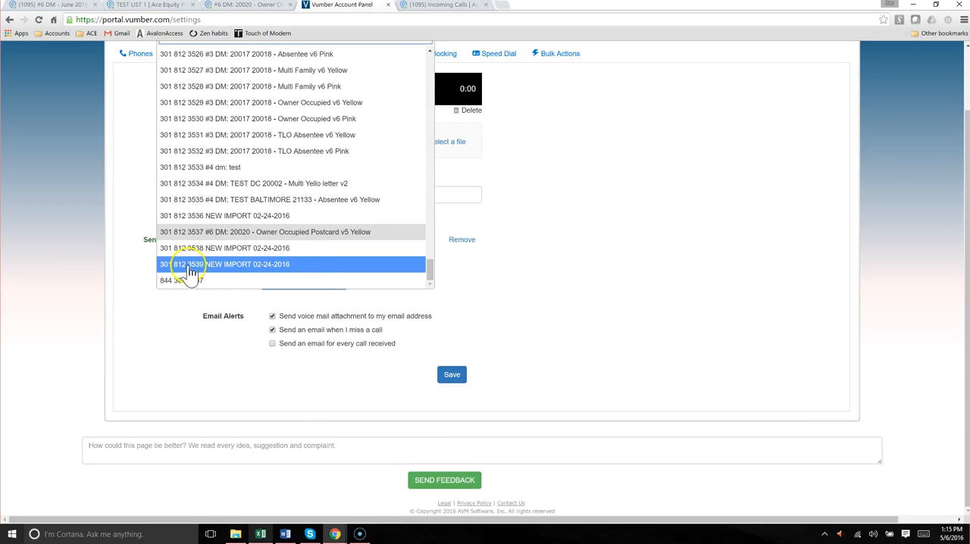
pyautogui.click(128, 183)
# Return to the 20020 - Owner Occupied Postcard v5 Yellow campaign and review its leads, interested leads, accepted offers and transaction counts
pyautogui.click(61, 6)
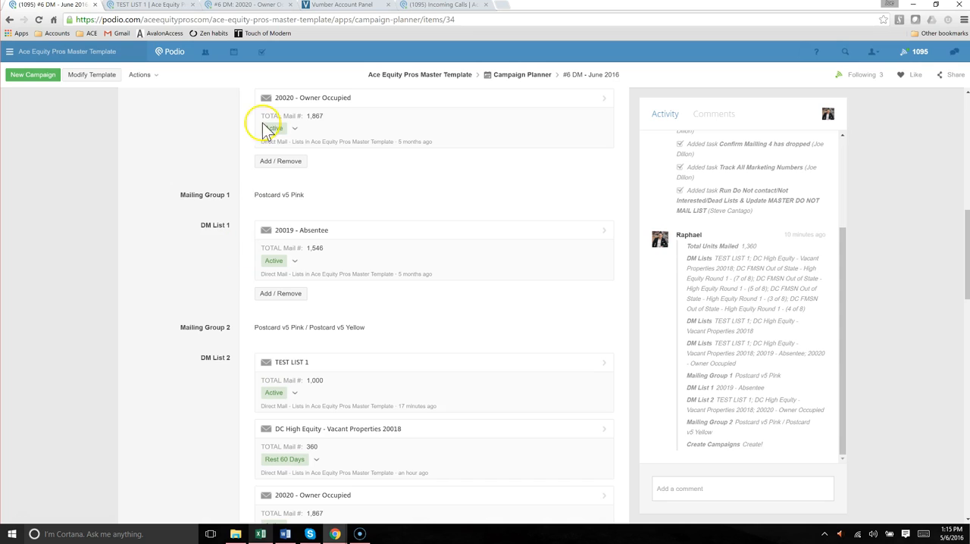
pyautogui.click(174, 6)
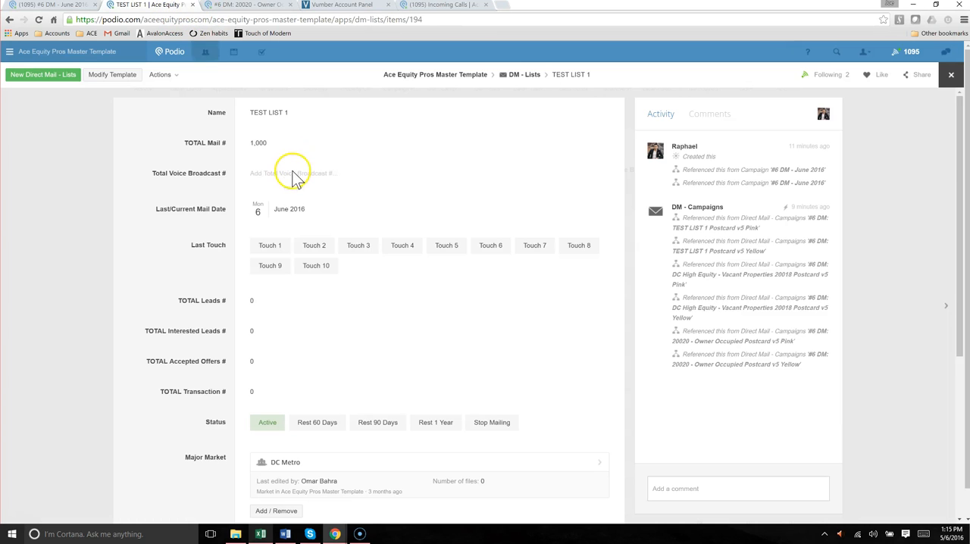
pyautogui.click(262, 6)
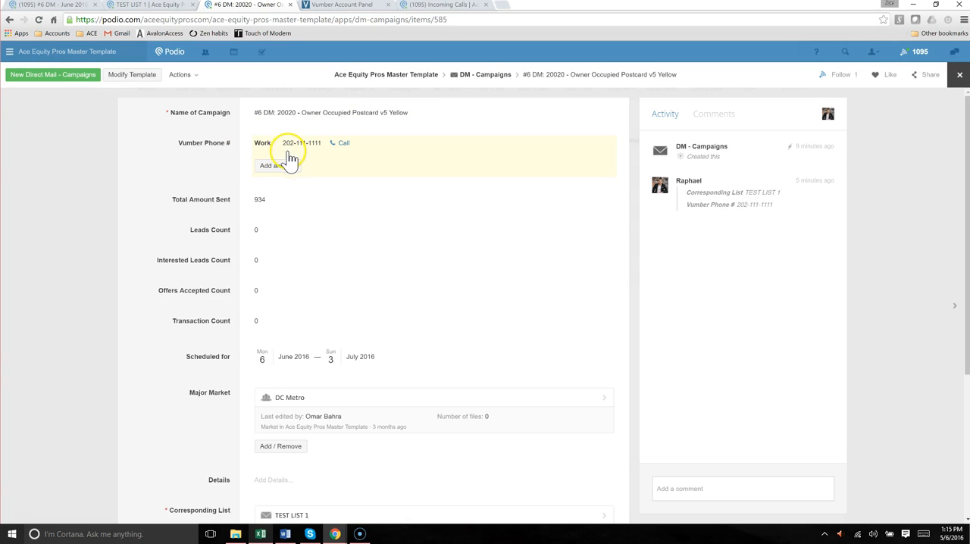
pyautogui.scroll(-3, 191, 242)
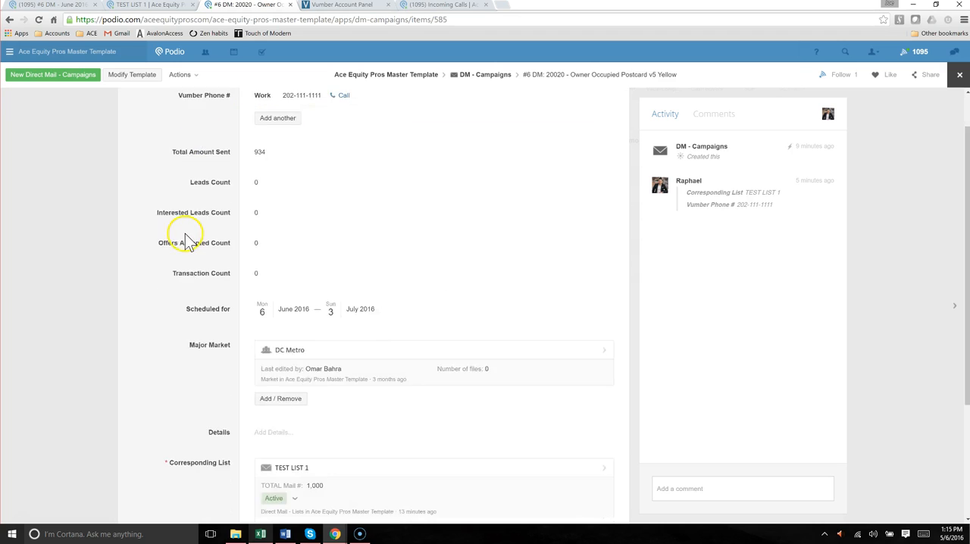
pyautogui.scroll(3, 206, 274)
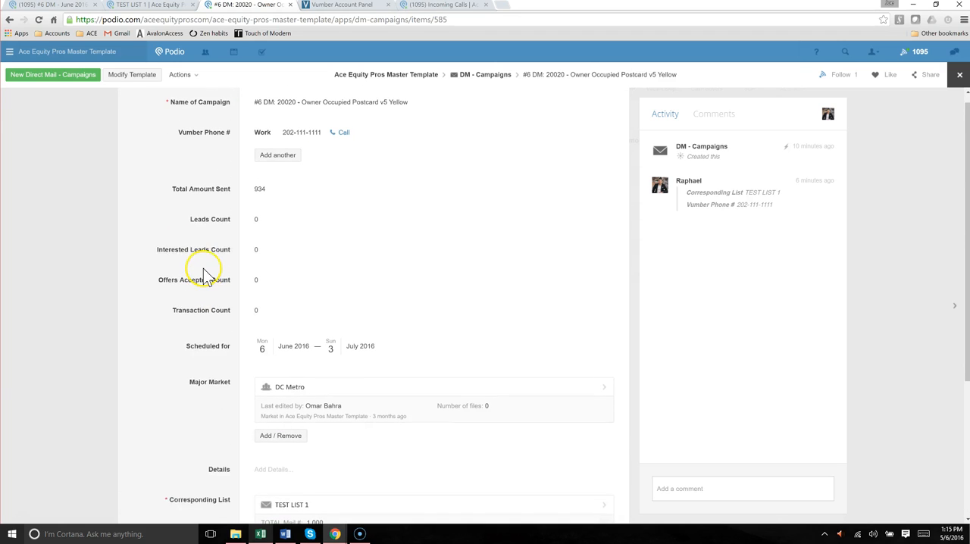
pyautogui.moveTo(178, 235); pyautogui.dragTo(282, 321)
pyautogui.click(195, 274)
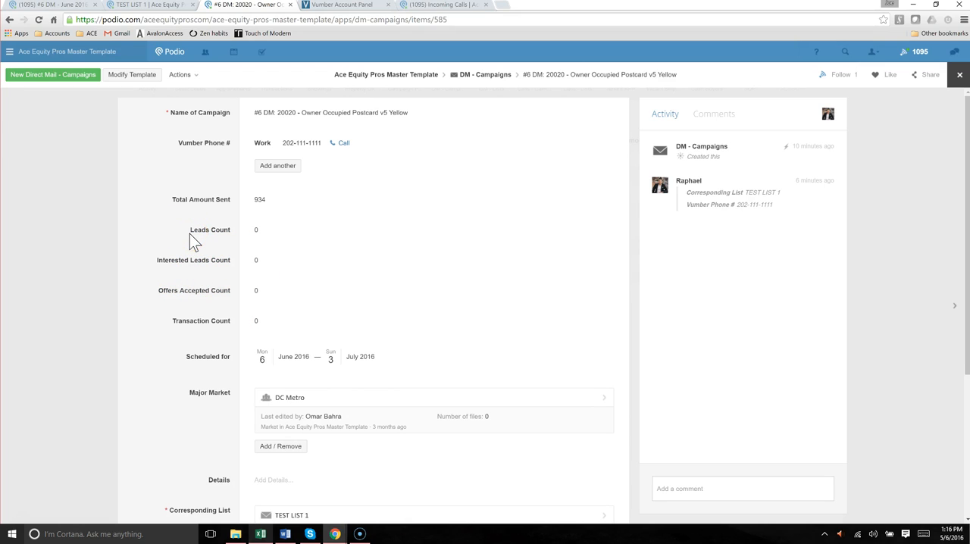
# Go back to the DM - Campaigns list and filter it to the campaigns scheduled for 03/07/2016
pyautogui.click(90, 217)
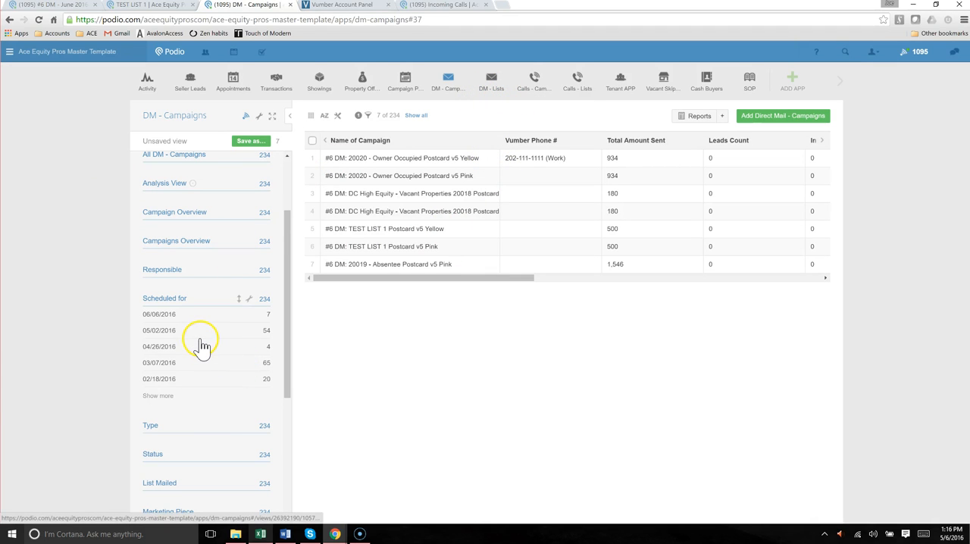
pyautogui.scroll(3, 203, 346)
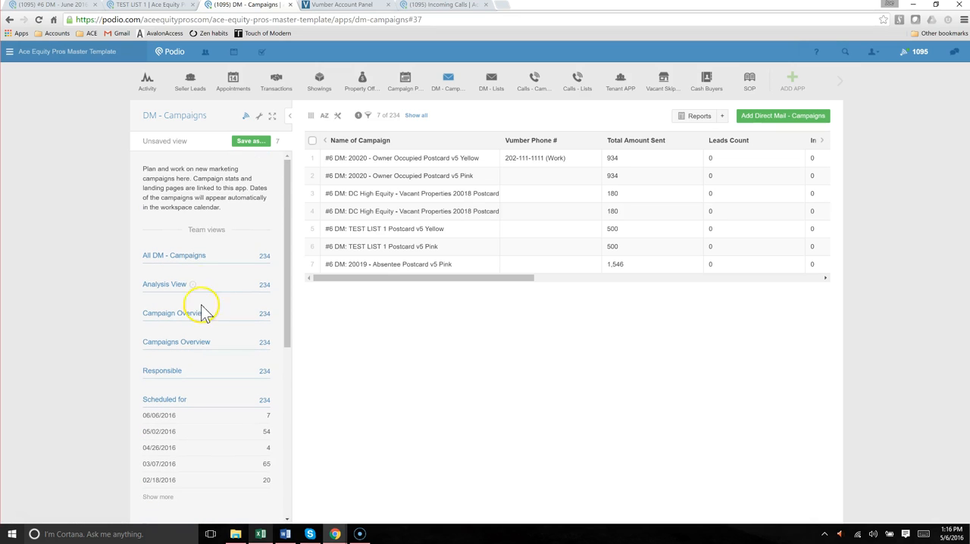
pyautogui.scroll(-3, 208, 302)
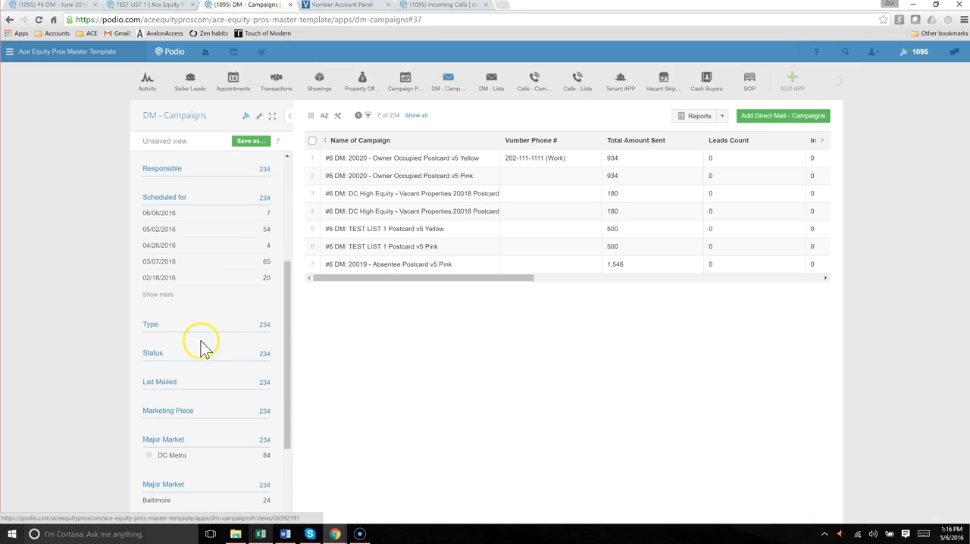
pyautogui.scroll(1, 185, 337)
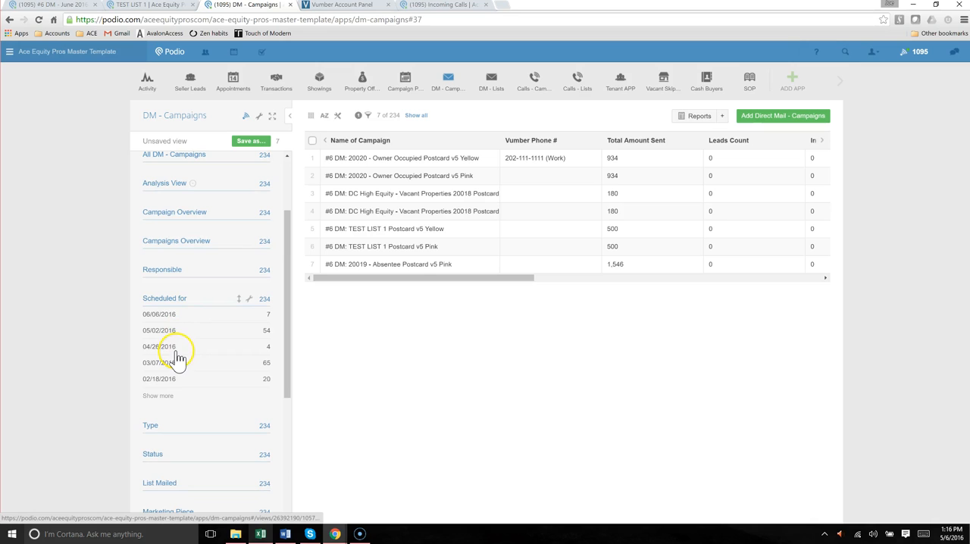
pyautogui.click(169, 363)
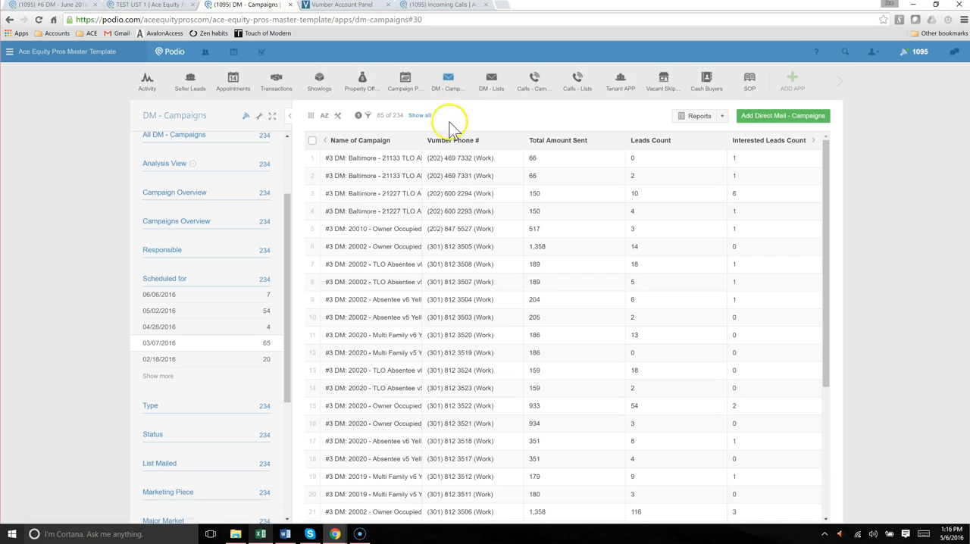
# Widen the Name of Campaign column to fit the full names and compare the campaigns' Vumber numbers and mail amounts
pyautogui.moveTo(417, 151); pyautogui.dragTo(565, 174)
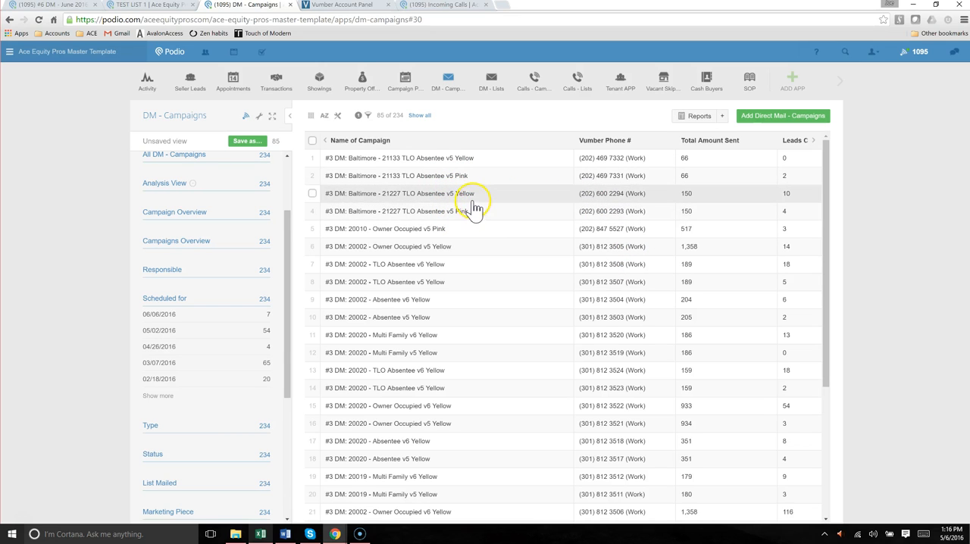
pyautogui.hscroll(1, 483, 198)
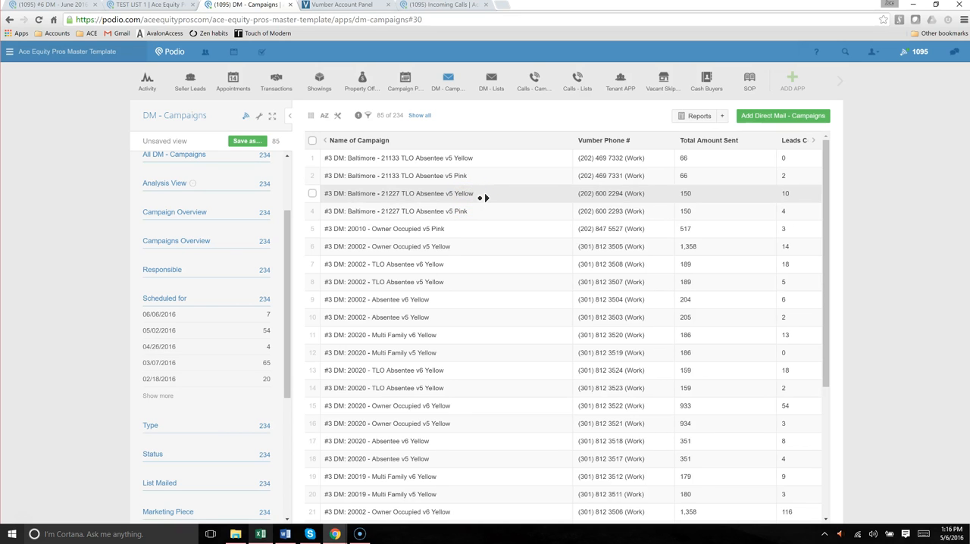
pyautogui.click(482, 198)
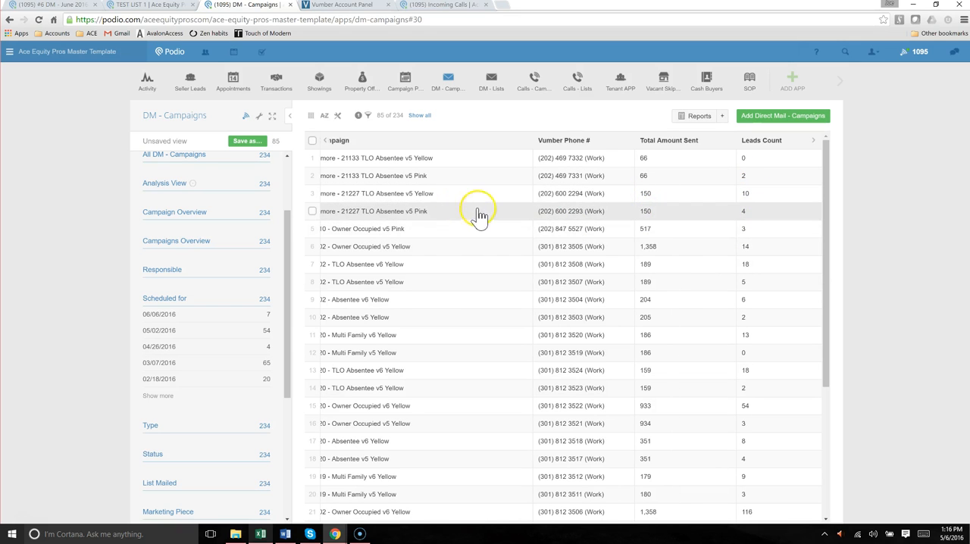
pyautogui.middleClick(414, 202)
pyautogui.click(459, 232)
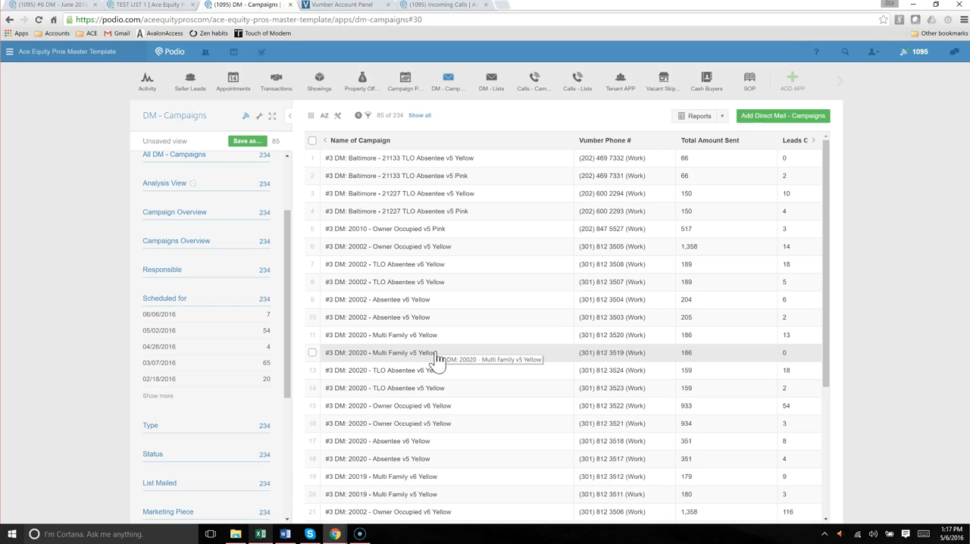
pyautogui.click(471, 339)
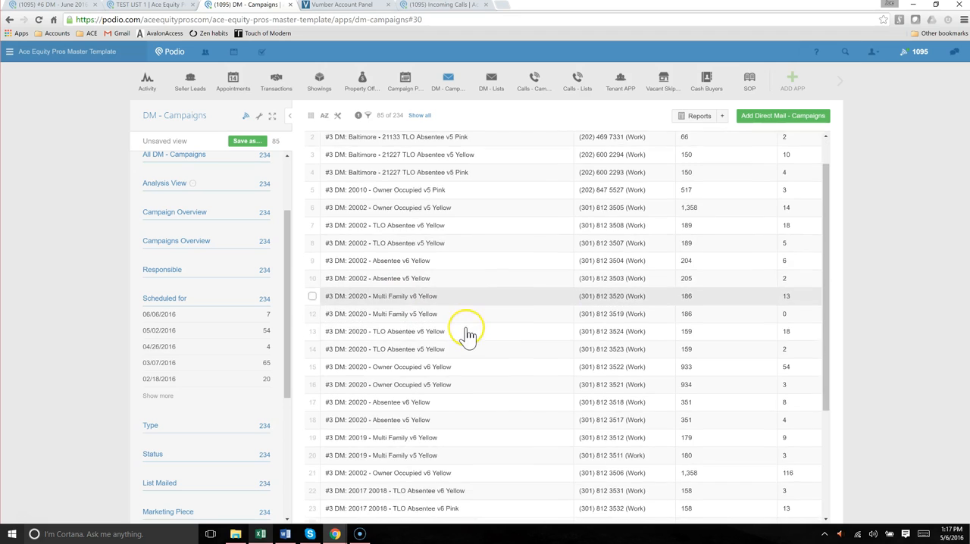
# Examine the Total Amount Sent and Leads Count of the #3 DM campaigns further down the list, including the additional rows
pyautogui.scroll(-3, 466, 331)
pyautogui.moveTo(496, 488); pyautogui.dragTo(512, 486)
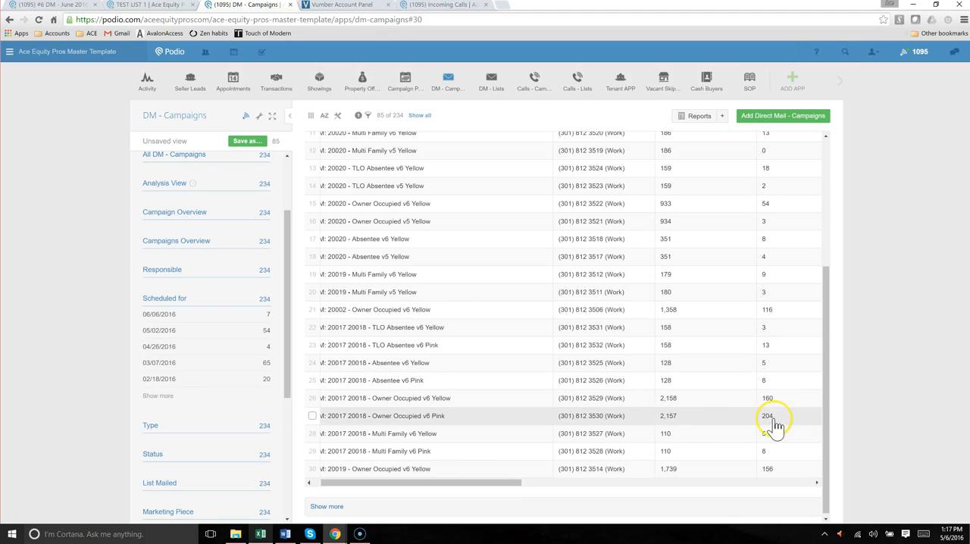
pyautogui.moveTo(448, 483); pyautogui.dragTo(438, 486)
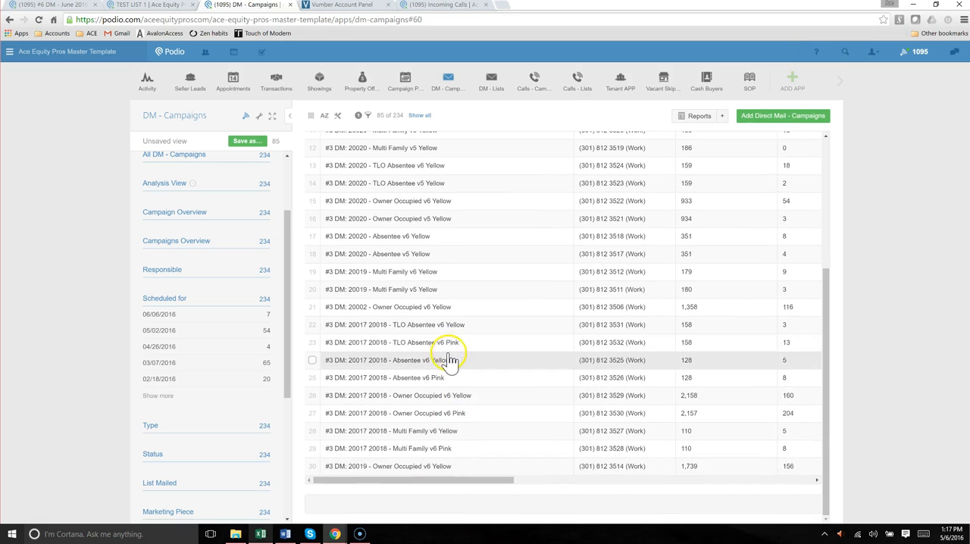
pyautogui.scroll(3, 454, 357)
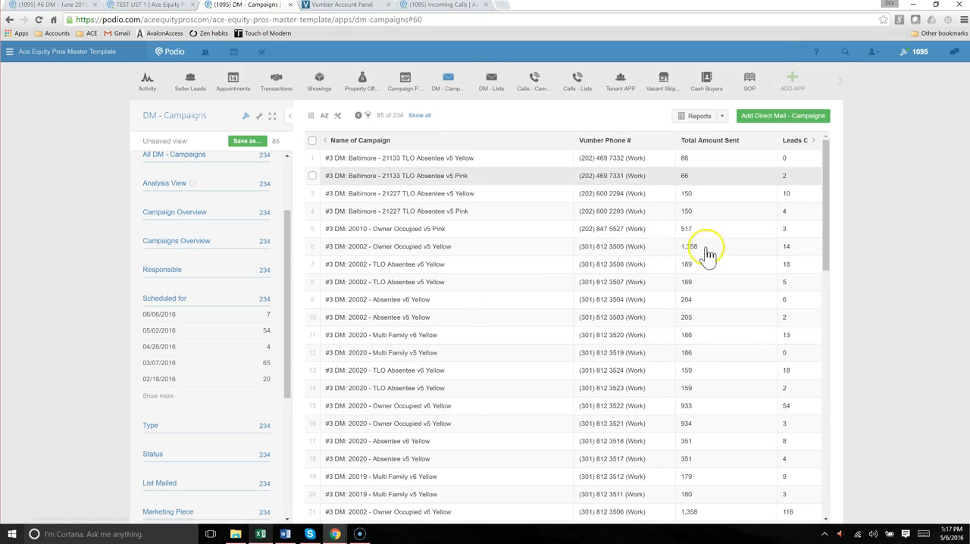
pyautogui.scroll(-2, 690, 500)
pyautogui.scroll(-8, 690, 514)
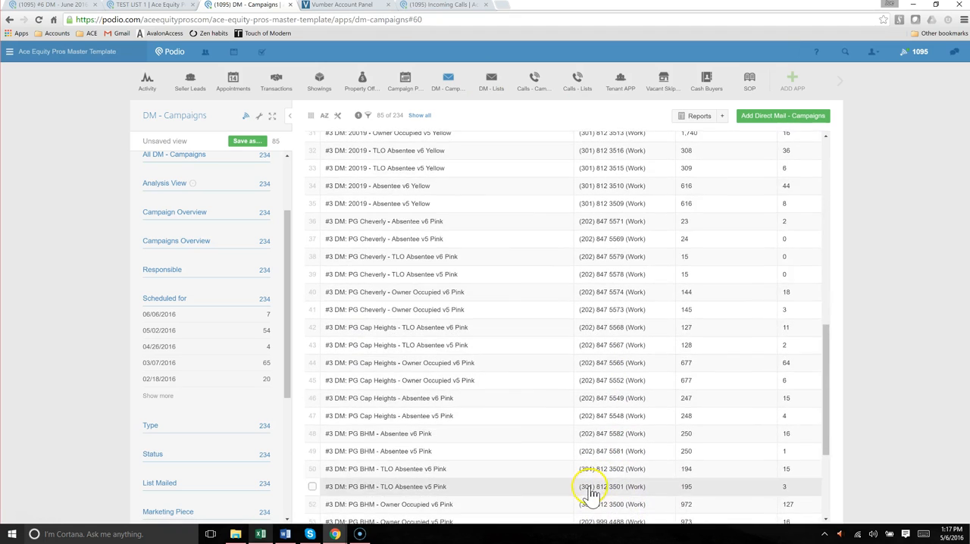
# Review the Interested Leads Count and Offers Accepted Count columns for the #3 DM campaigns, starting from the first row
pyautogui.scroll(8, 591, 485)
pyautogui.scroll(3, 595, 424)
pyautogui.hscroll(3, 621, 339)
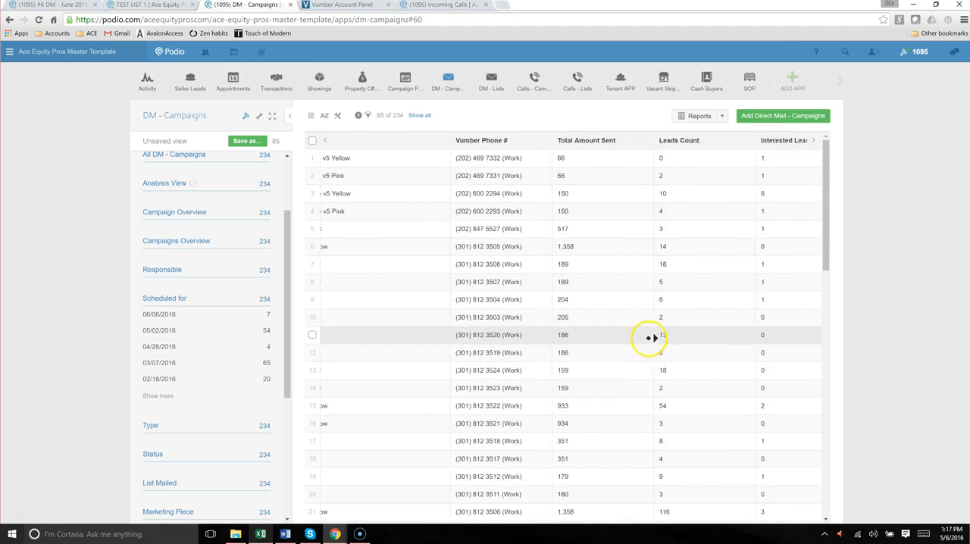
pyautogui.hscroll(1, 707, 273)
pyautogui.hscroll(2, 706, 273)
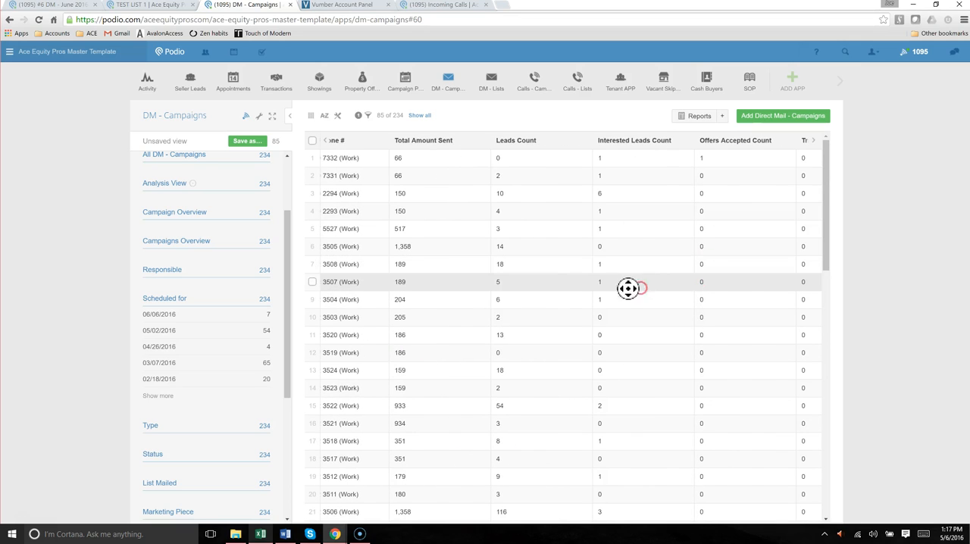
pyautogui.hscroll(-5, 628, 287)
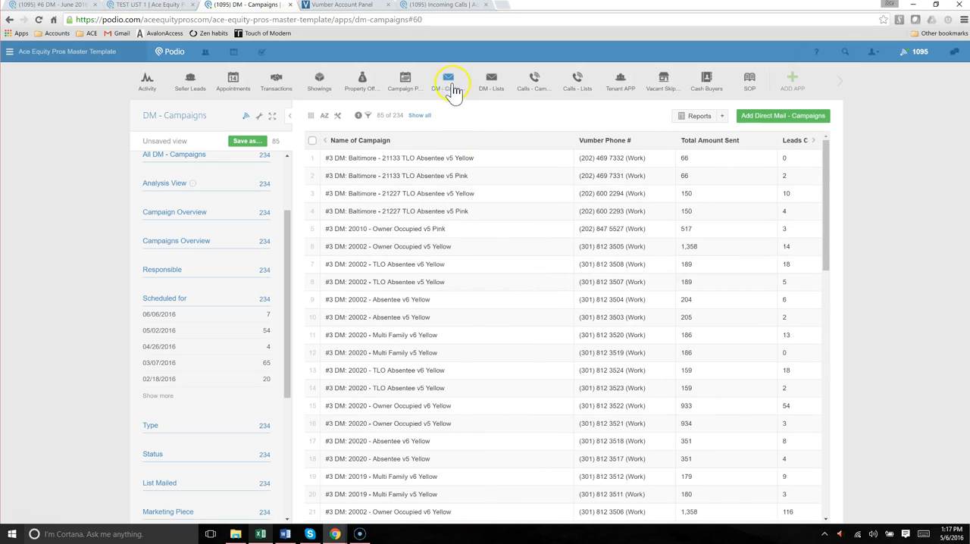